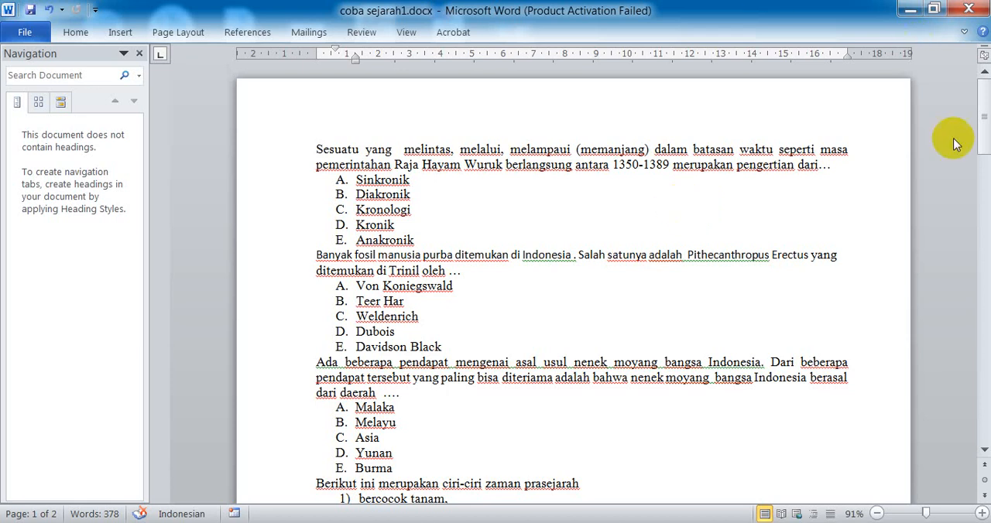
# Step: Select all the exam questions and answers in the document and try to remove their list numbering with the None format
pyautogui.scroll(-15, 633, 240)
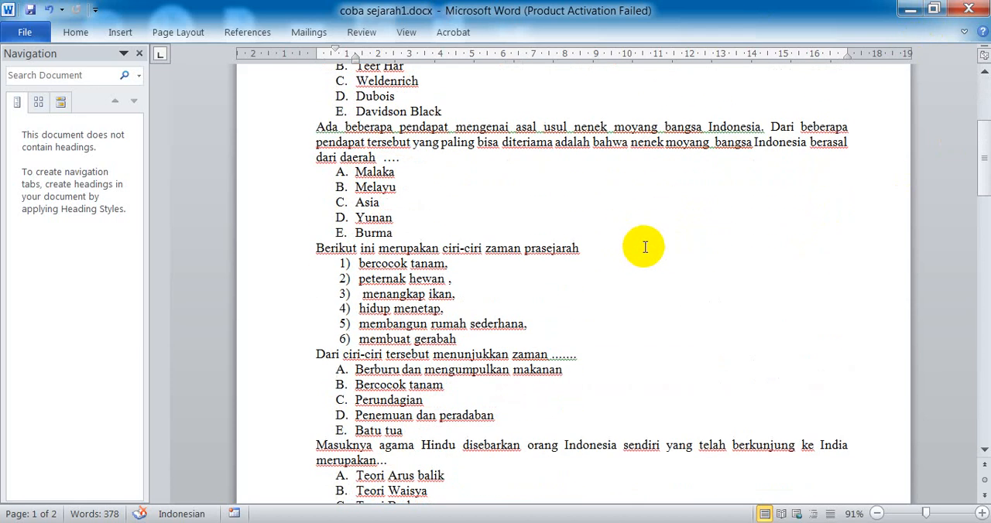
pyautogui.scroll(-5, 661, 265)
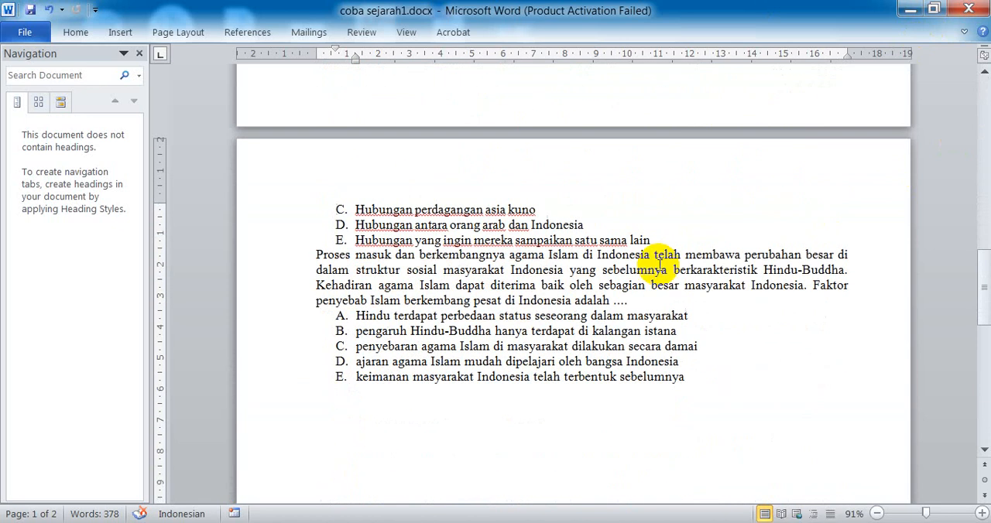
pyautogui.scroll(20, 660, 263)
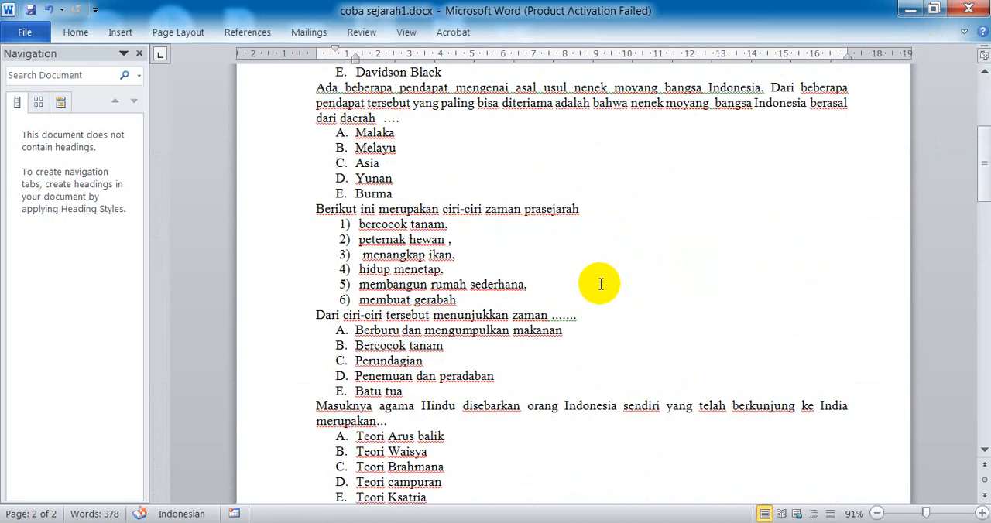
pyautogui.scroll(1, 600, 284)
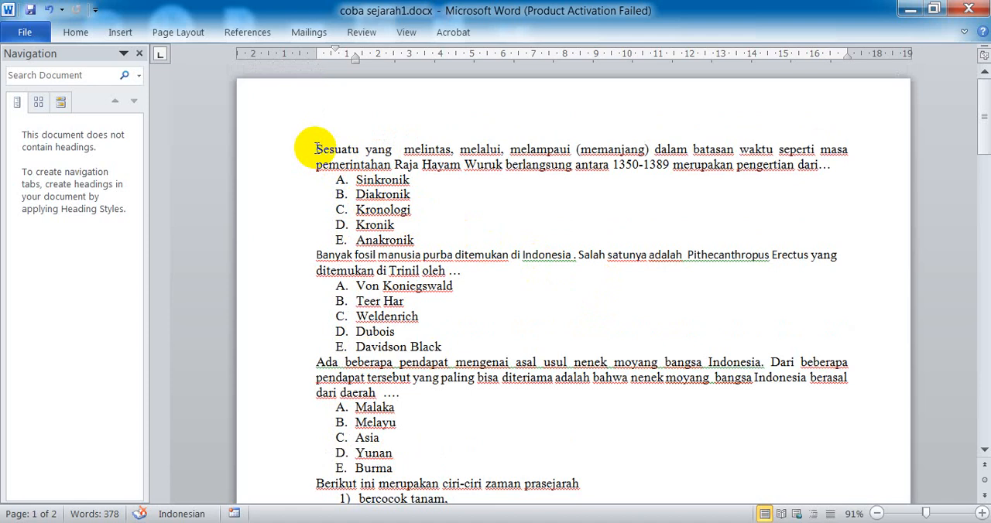
pyautogui.moveTo(317, 148); pyautogui.dragTo(504, 261)
pyautogui.scroll(8, 471, 265)
pyautogui.scroll(-10, 490, 250)
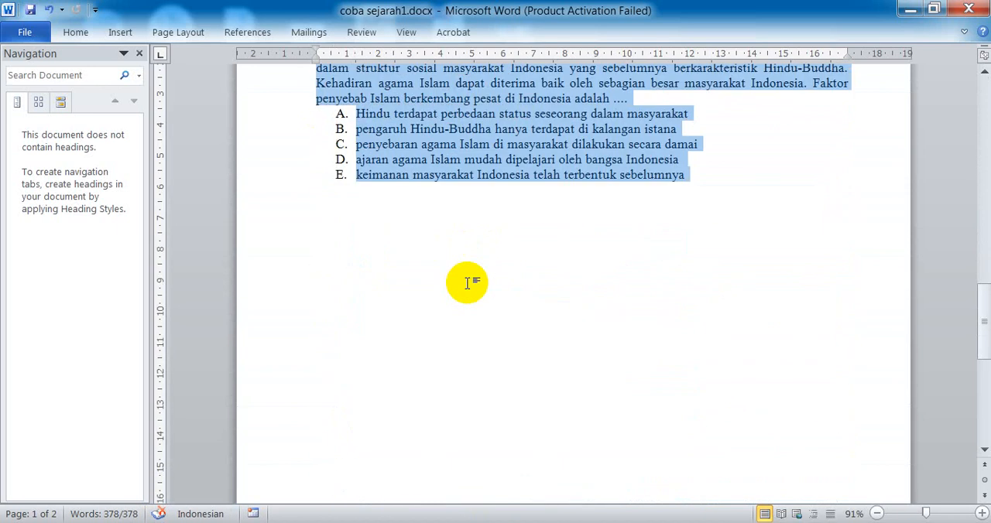
pyautogui.scroll(-4, 466, 280)
pyautogui.scroll(9, 433, 294)
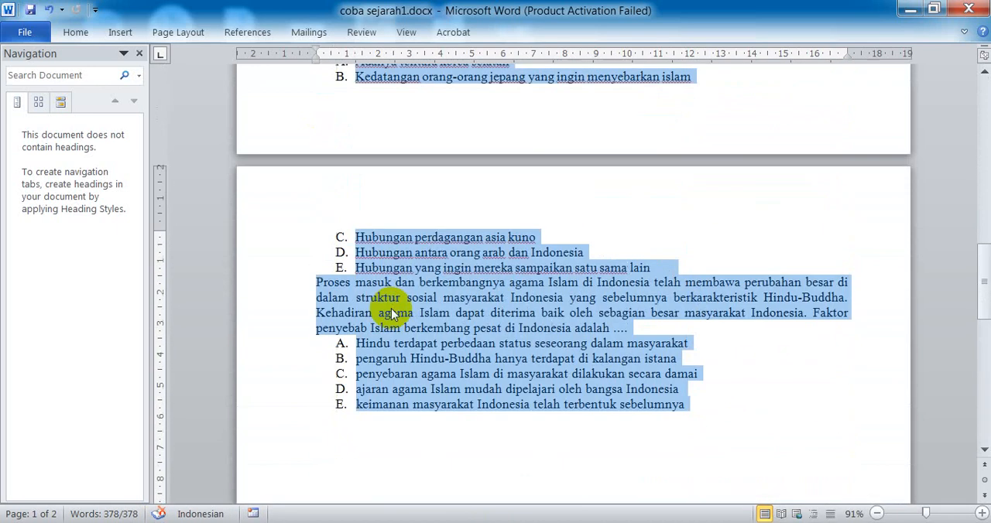
pyautogui.scroll(15, 391, 312)
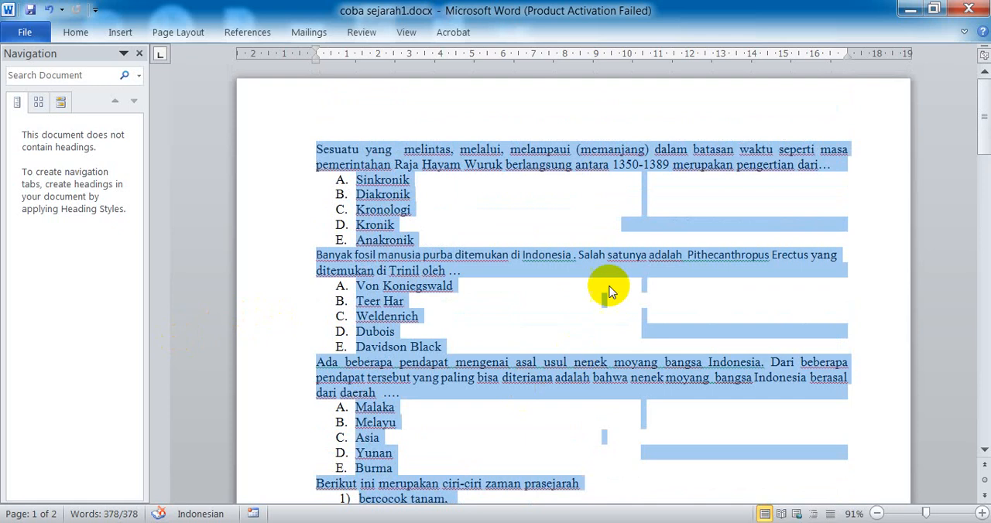
pyautogui.click(89, 34)
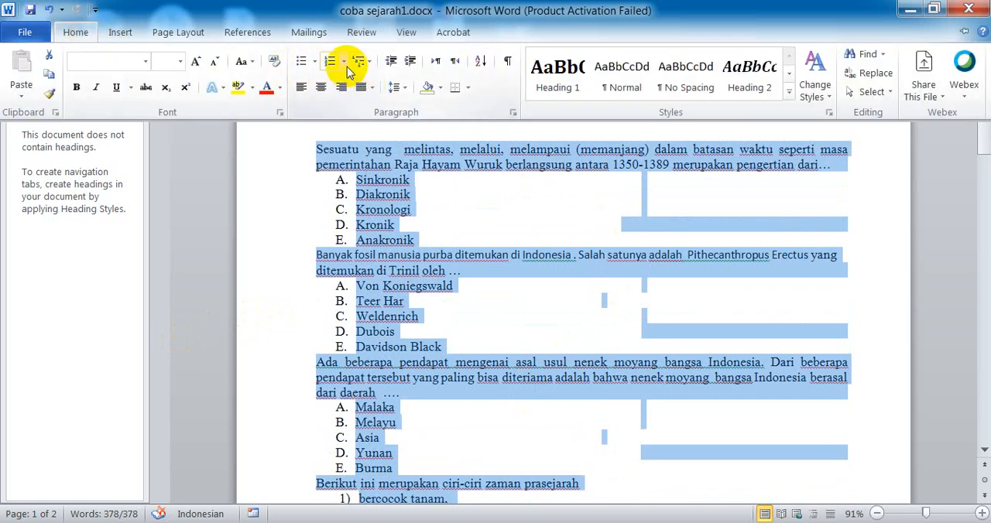
pyautogui.click(344, 62)
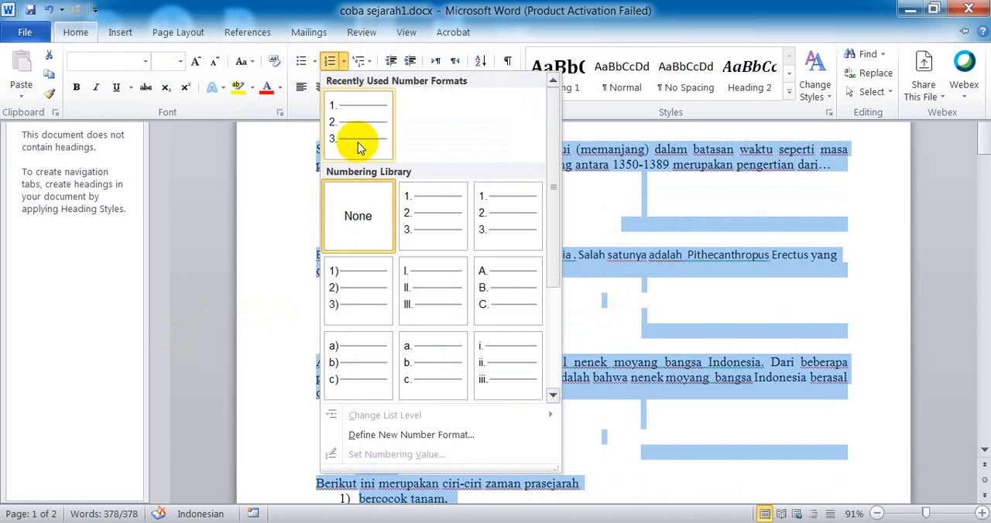
pyautogui.click(364, 221)
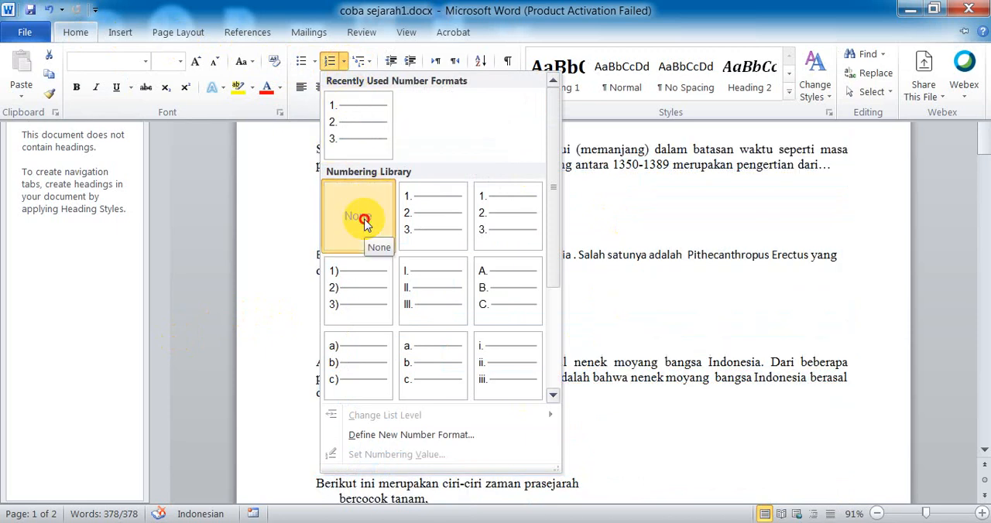
pyautogui.hotkey('ctrl', 'F1')
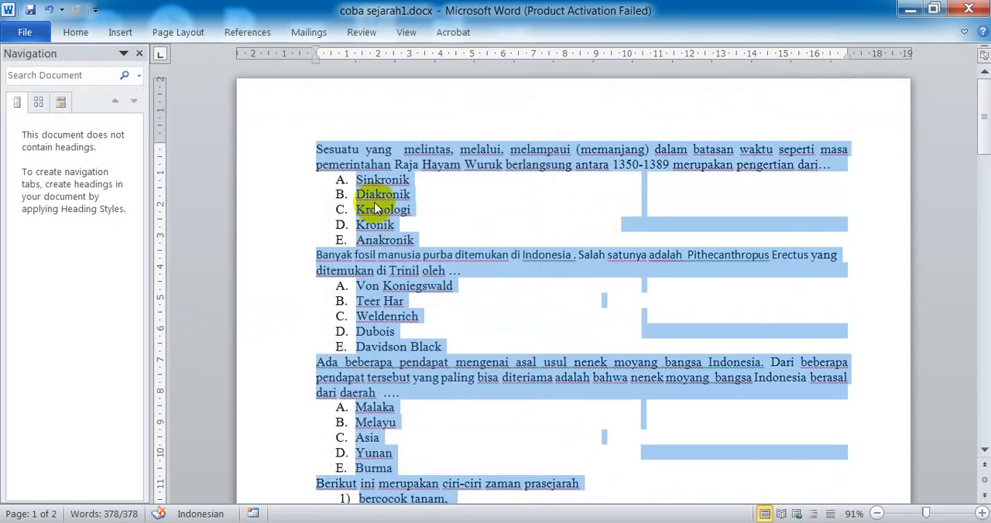
# Step: Apply one continuous 1., 2., 3. numbered list format to all text in the document
pyautogui.click(363, 194)
pyautogui.moveTo(354, 179); pyautogui.dragTo(410, 240)
pyautogui.moveTo(316, 149); pyautogui.dragTo(708, 152)
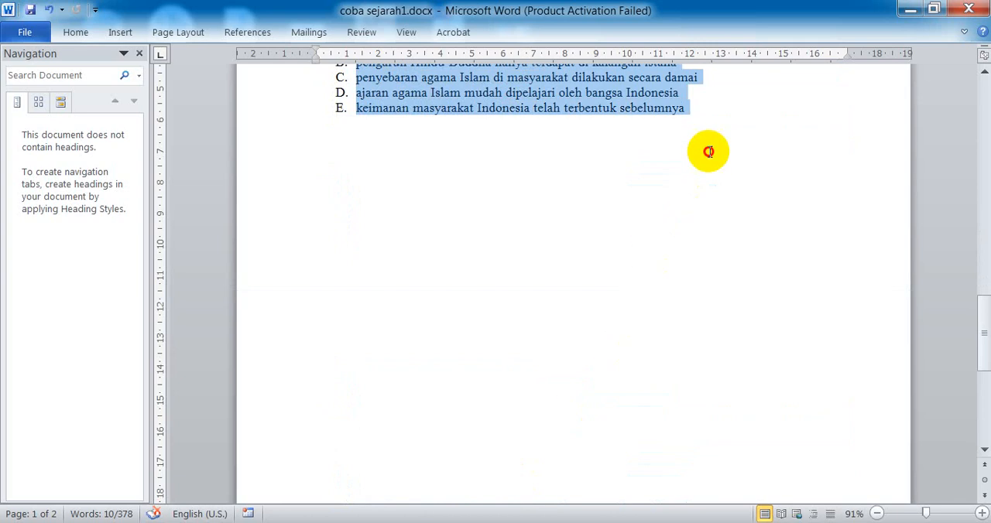
pyautogui.click(80, 35)
pyautogui.hotkey('ctrl', 'a')
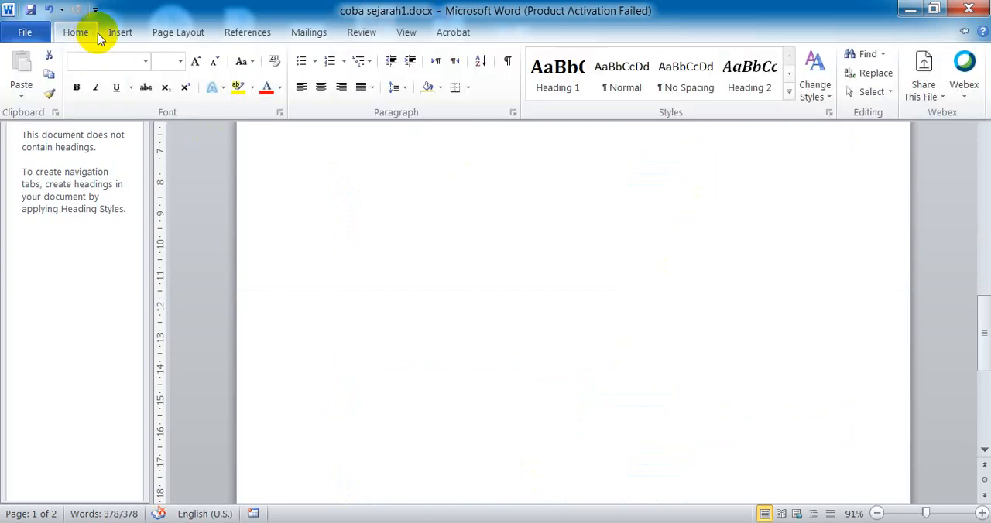
pyautogui.click(343, 61)
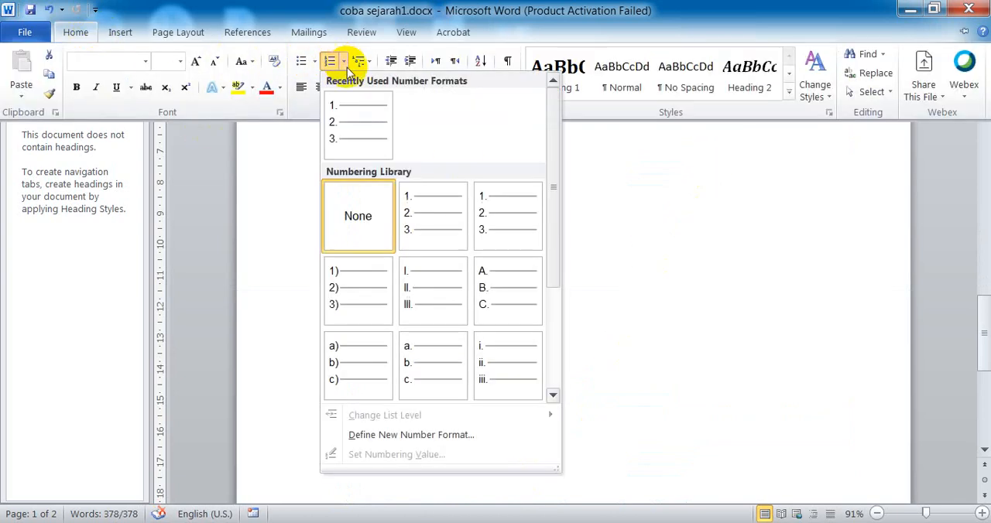
pyautogui.click(420, 209)
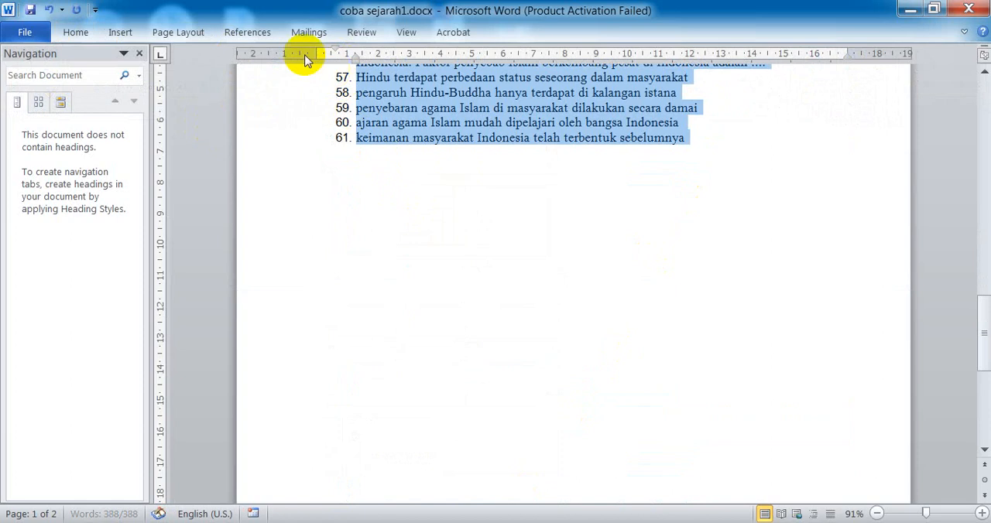
# Step: Remove the numbering from the whole document by applying the None format, leaving questions and answer options as plain text
pyautogui.click(77, 32)
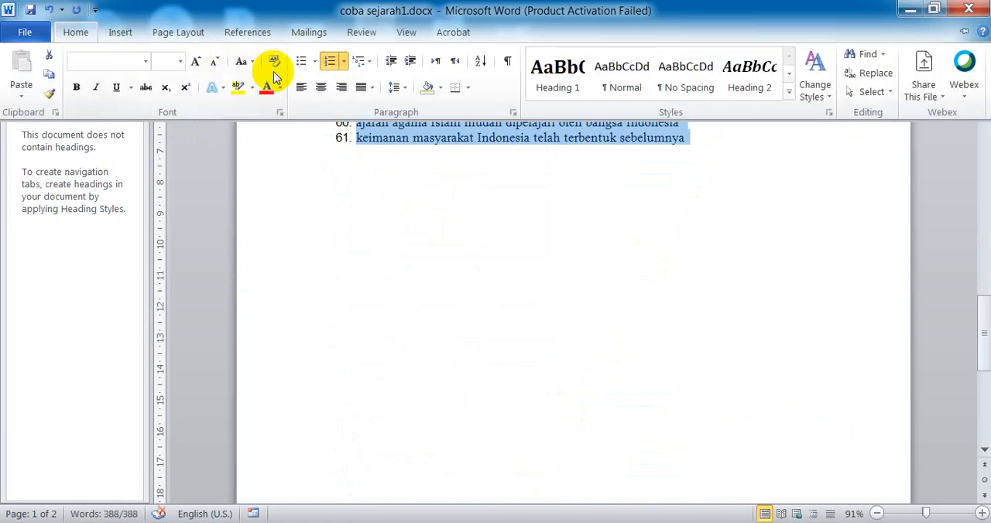
pyautogui.click(344, 61)
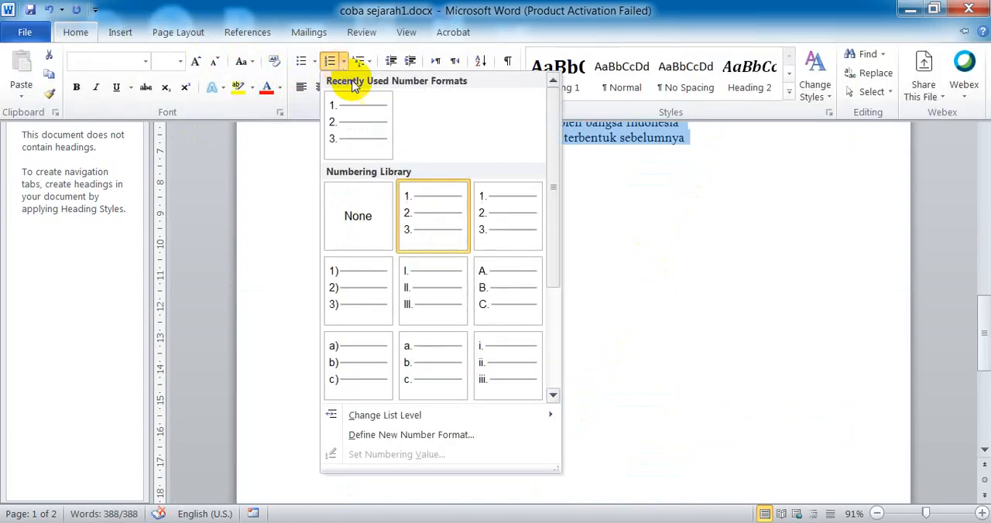
pyautogui.click(363, 210)
pyautogui.scroll(5, 377, 331)
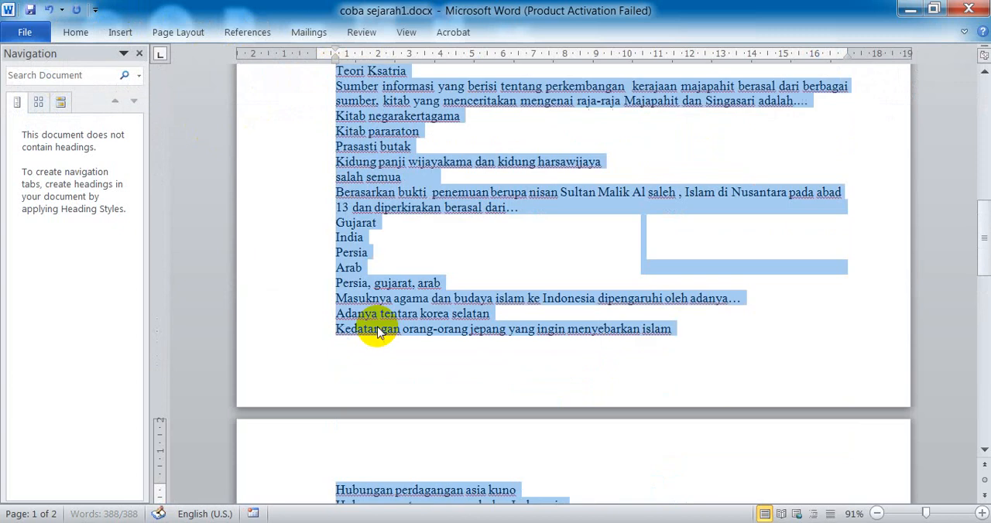
pyautogui.scroll(20, 293, 348)
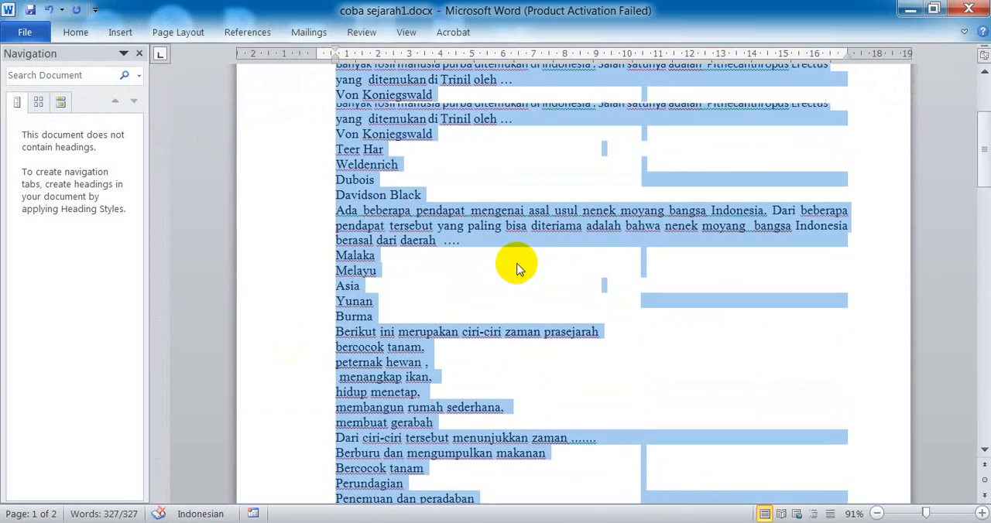
pyautogui.scroll(4, 519, 267)
pyautogui.click(538, 226)
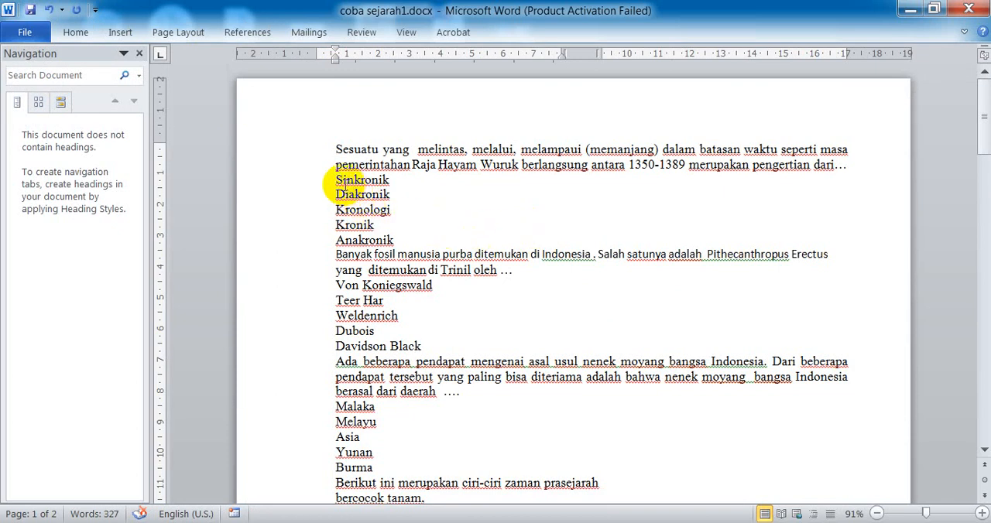
# Step: Colour the first two questions' answers "Sinkronik" and "Von Koniegswald" red
pyautogui.moveTo(337, 182); pyautogui.dragTo(391, 181)
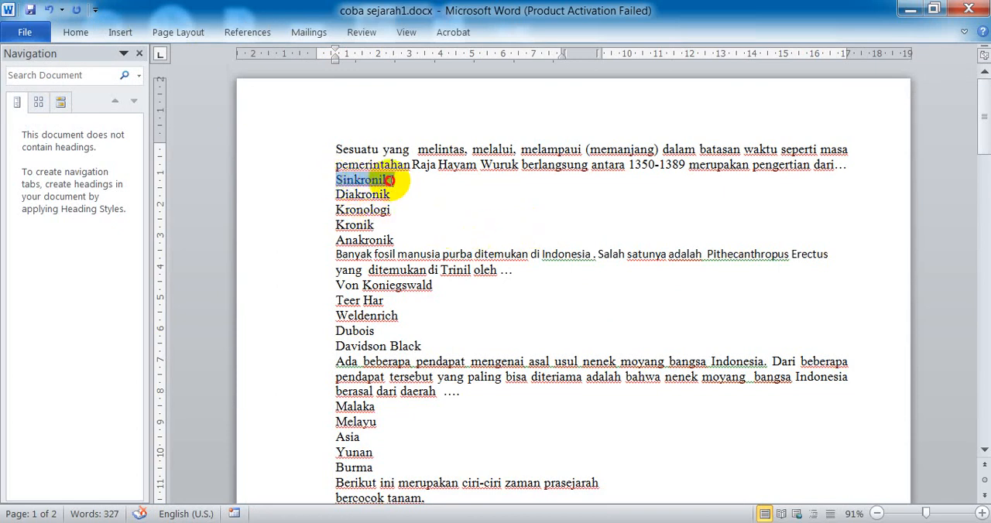
pyautogui.click(87, 34)
pyautogui.click(302, 174)
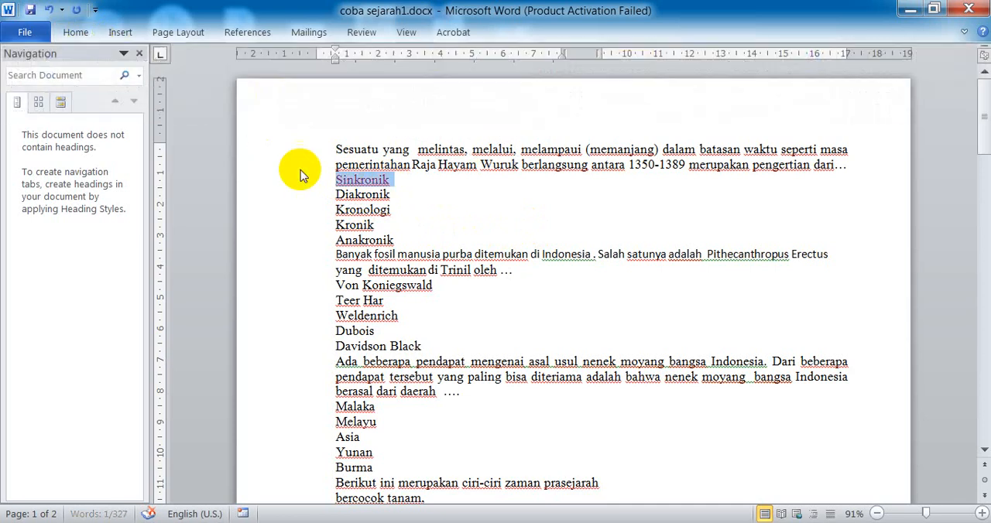
pyautogui.click(336, 281)
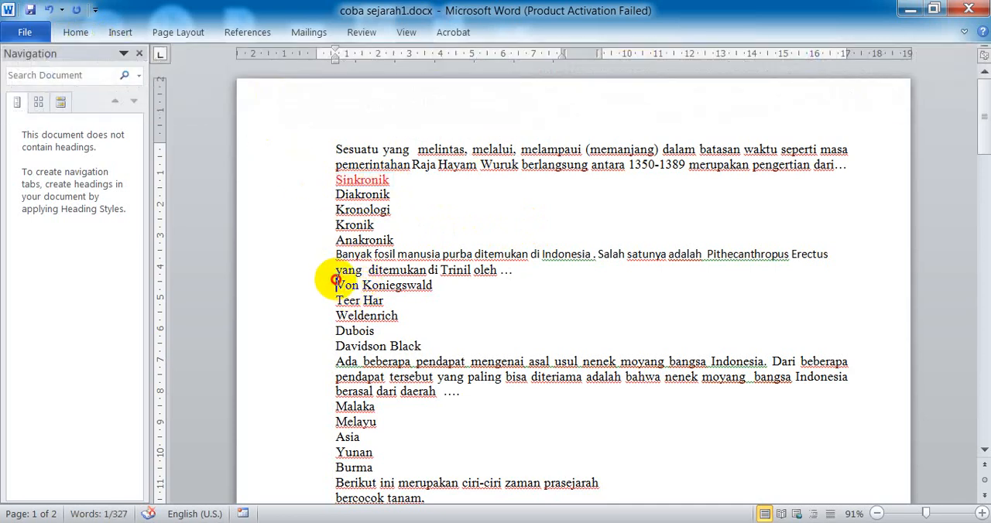
pyautogui.moveTo(336, 281); pyautogui.dragTo(431, 286)
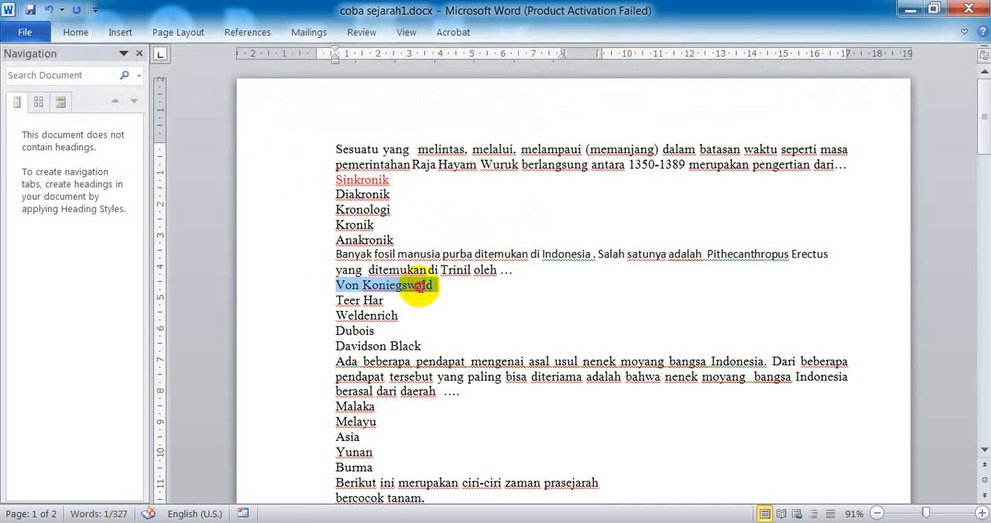
pyautogui.click(87, 32)
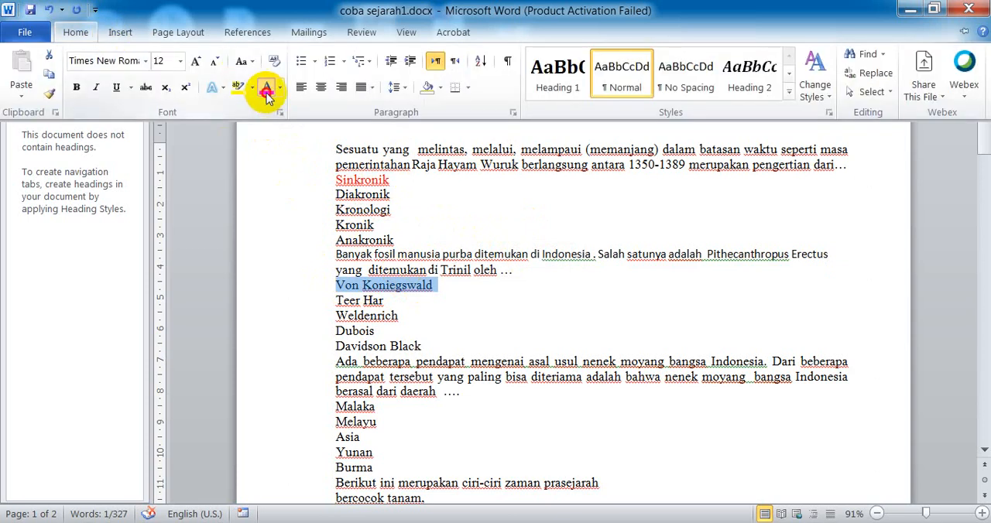
pyautogui.click(267, 92)
# Step: Colour the third question's answer "Yunan" red and move it above "Malaka" as the first option
pyautogui.scroll(-3, 361, 292)
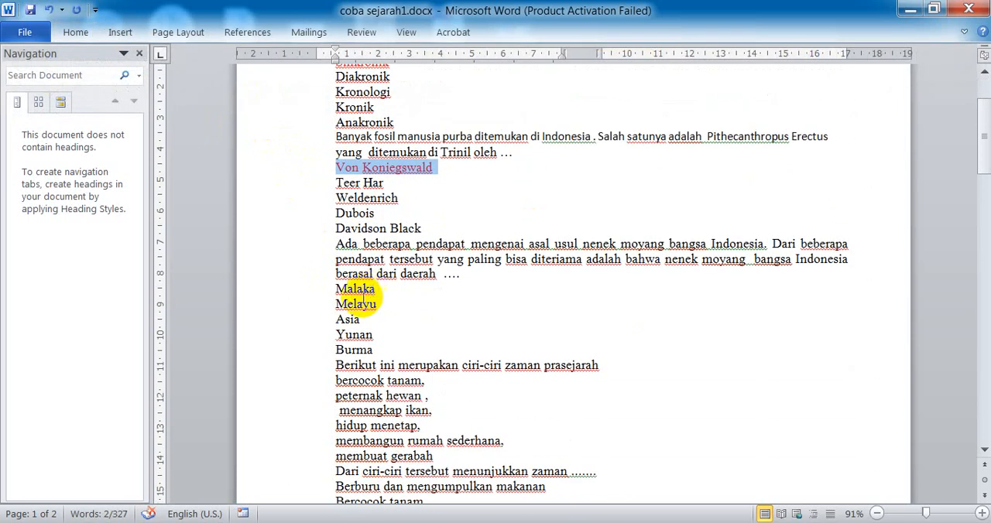
pyautogui.moveTo(336, 334); pyautogui.dragTo(369, 334)
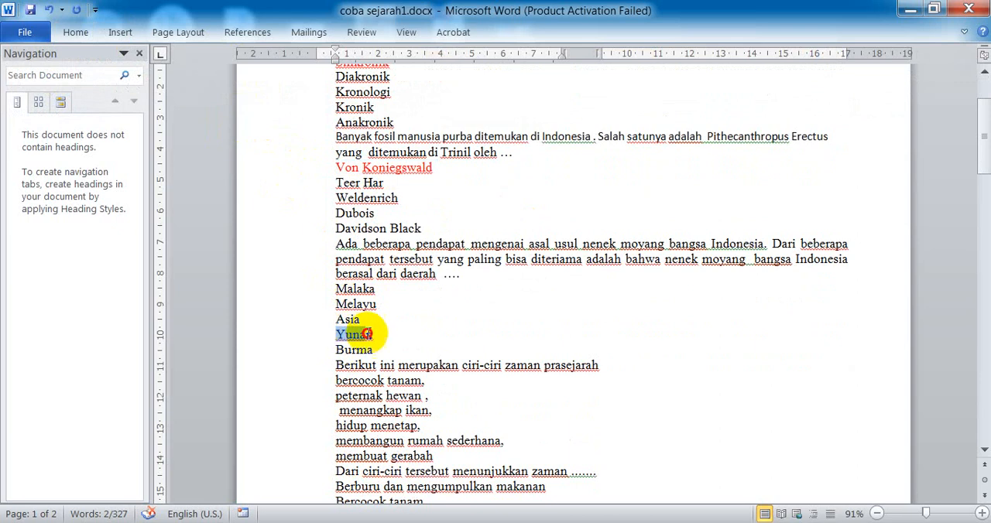
pyautogui.click(90, 35)
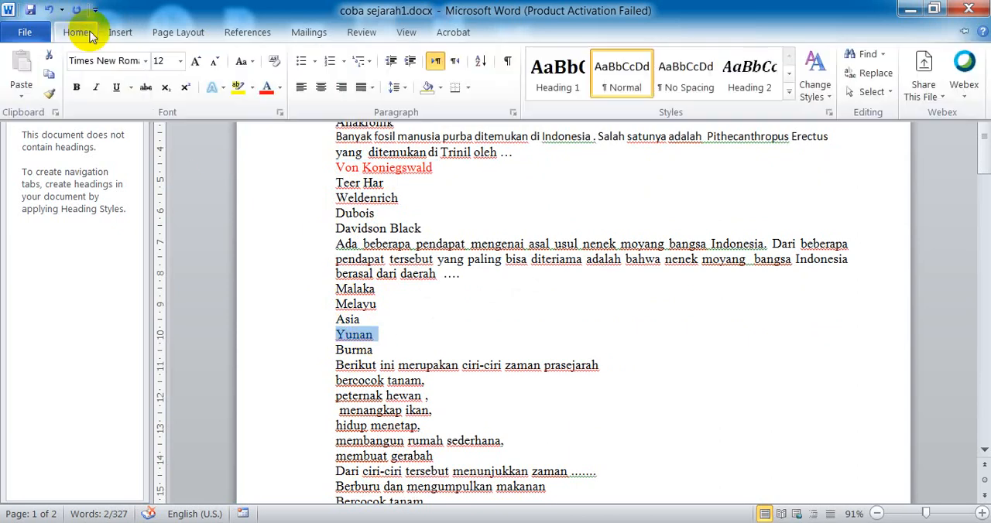
pyautogui.click(260, 88)
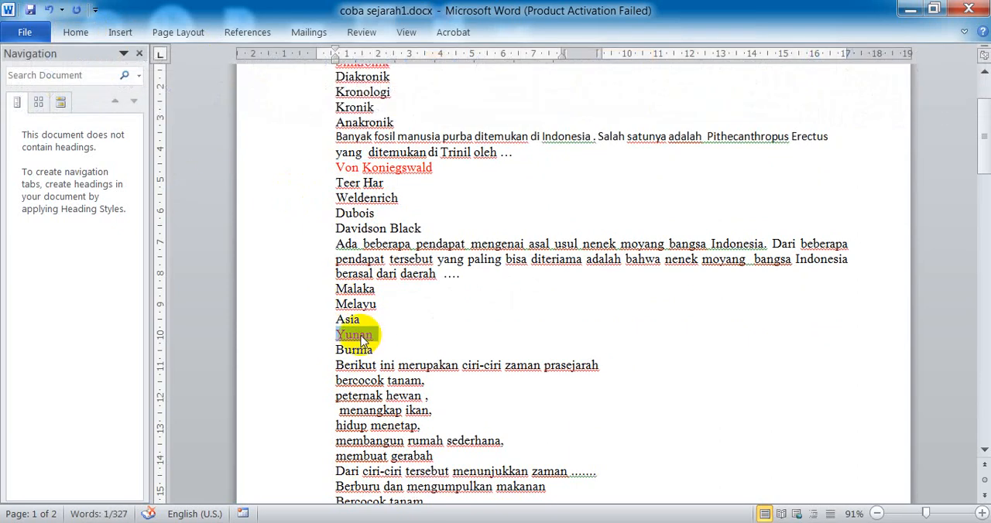
pyautogui.click(346, 333)
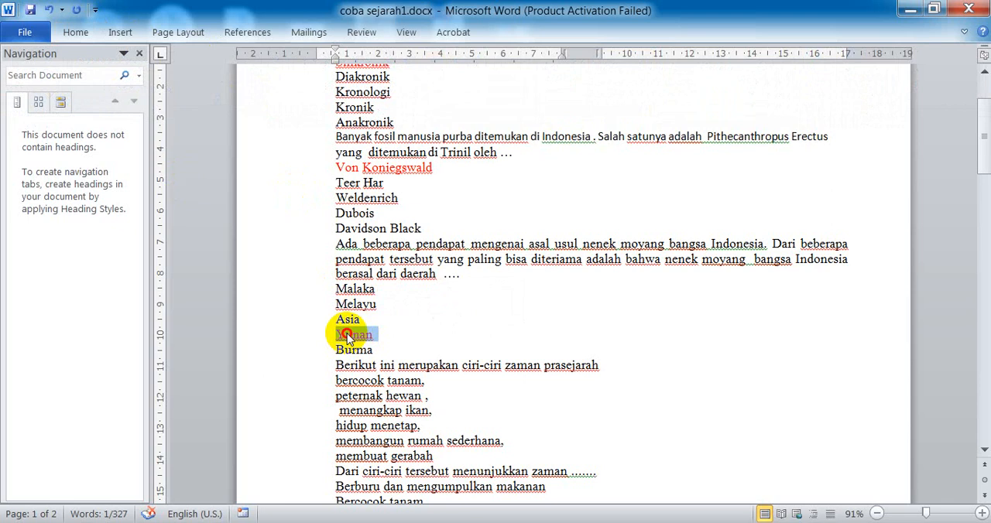
pyautogui.moveTo(346, 334); pyautogui.dragTo(341, 304)
pyautogui.moveTo(340, 293); pyautogui.dragTo(337, 290)
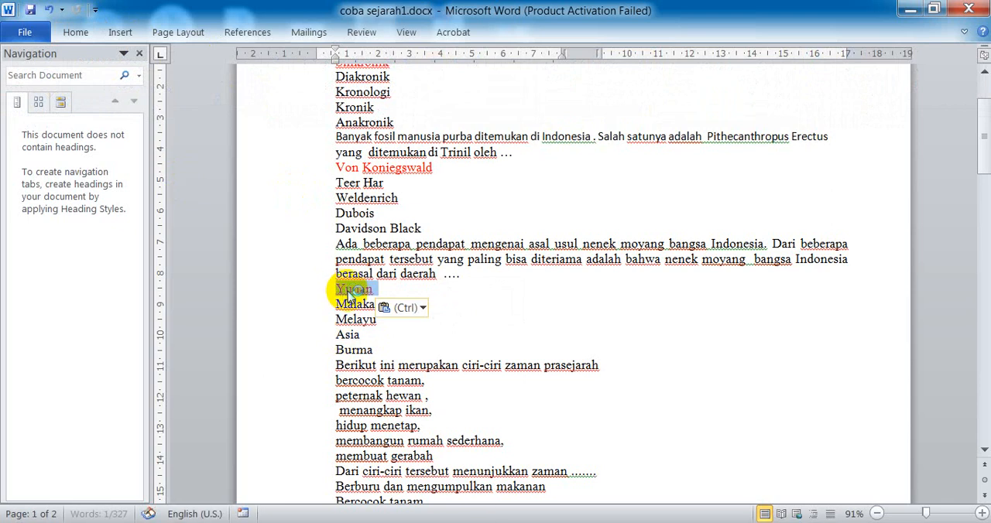
# Step: Delete the extra leading space before "menangkap ikan" in the list of prehistoric characteristics
pyautogui.scroll(-2, 385, 377)
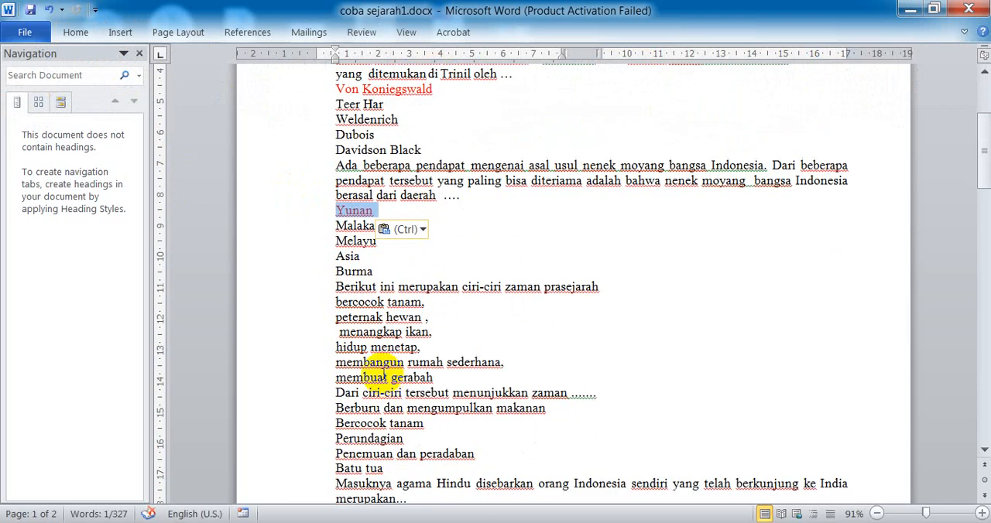
pyautogui.click(335, 334)
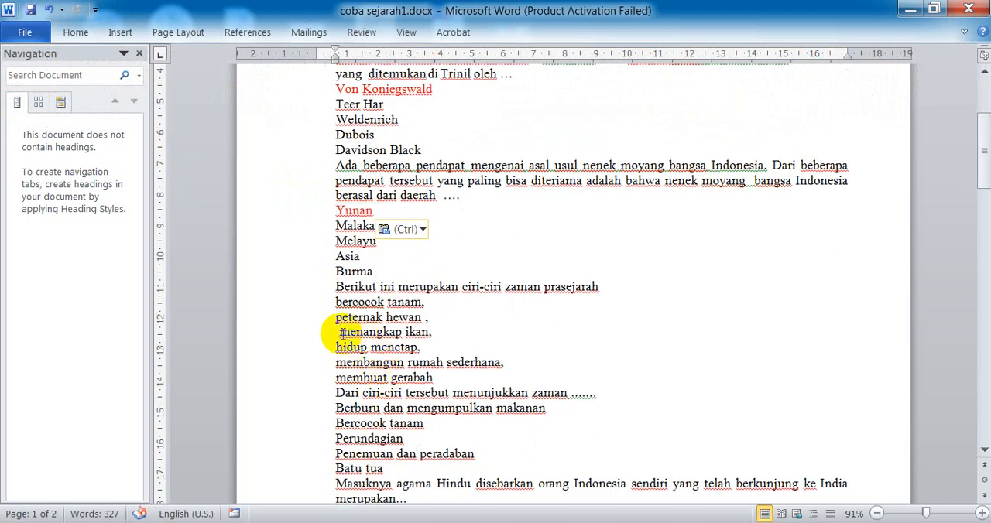
pyautogui.press('Delete')
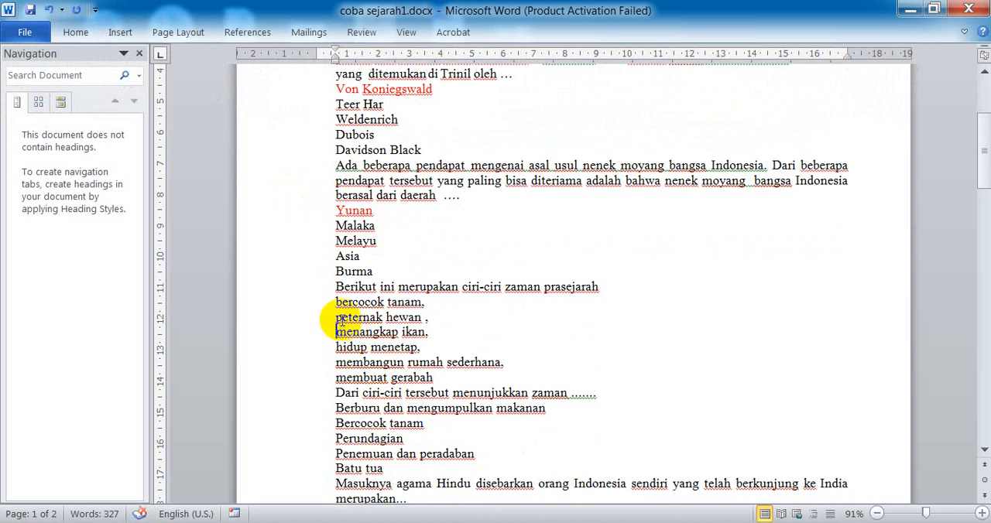
# Step: Merge the fourth question's listed prehistoric characteristics and the line "Dari ciri-ciri tersebut menunjukkan zaman" into one paragraph with its opening line
pyautogui.moveTo(333, 318); pyautogui.dragTo(415, 313)
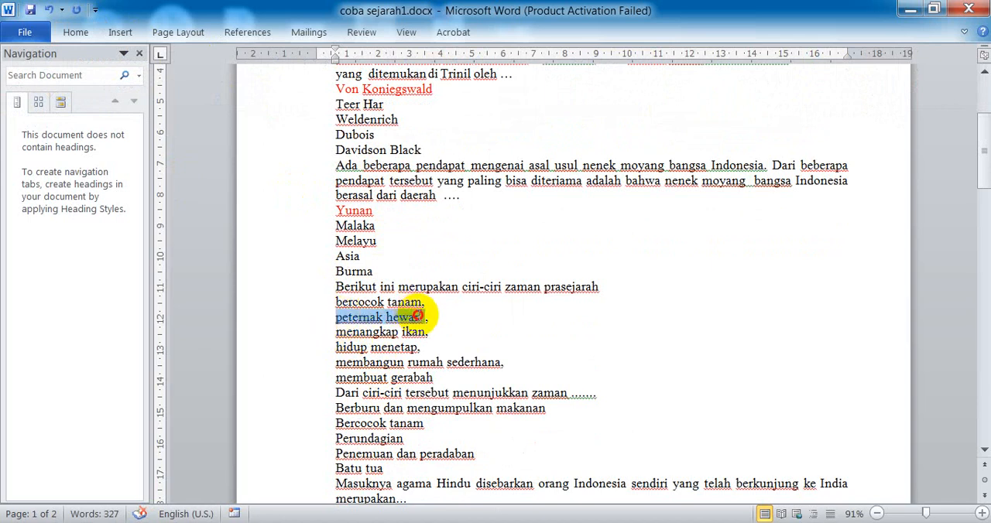
pyautogui.click(430, 312)
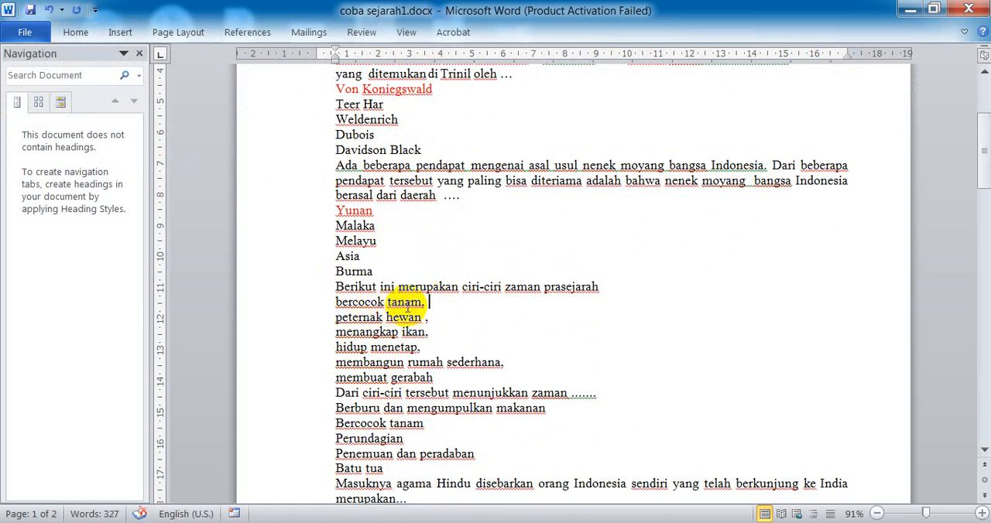
pyautogui.press('BackSpace')
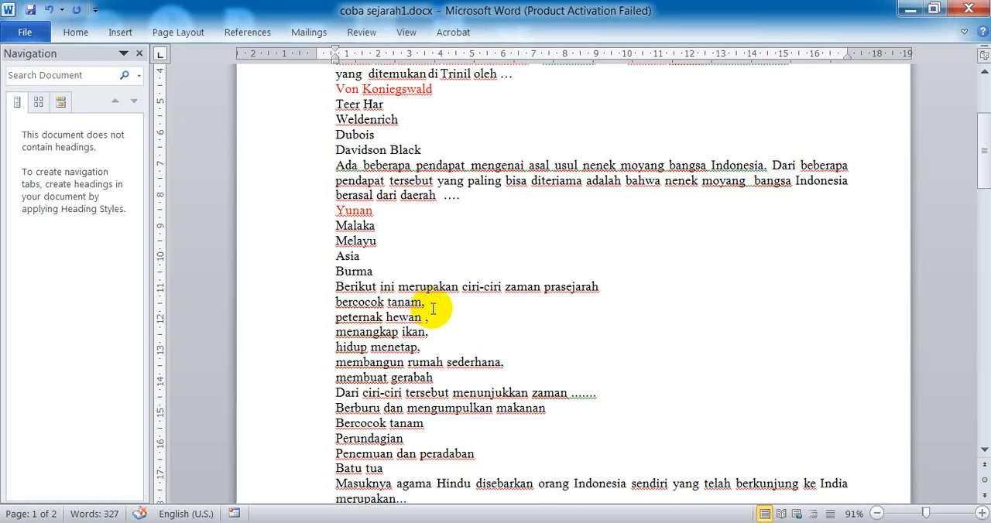
pyautogui.press('Delete')
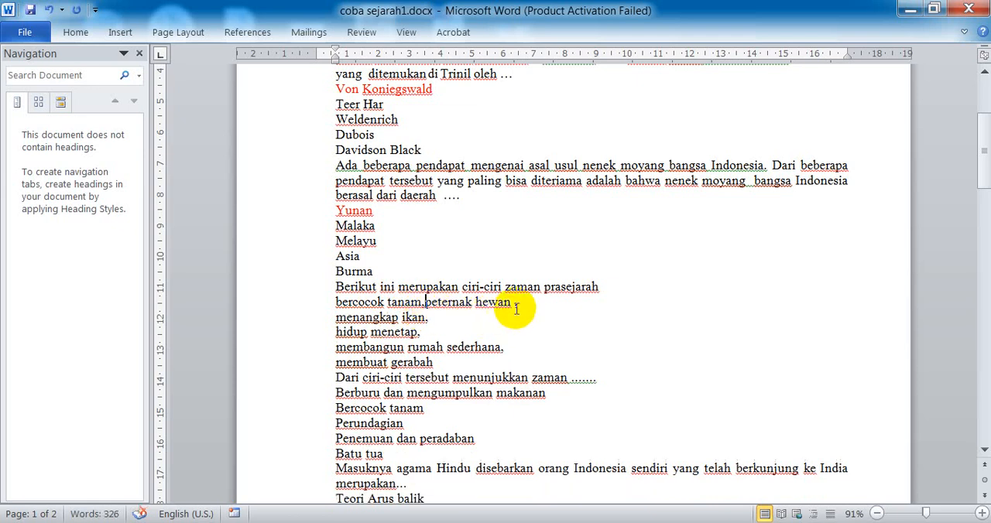
pyautogui.press('Delete')
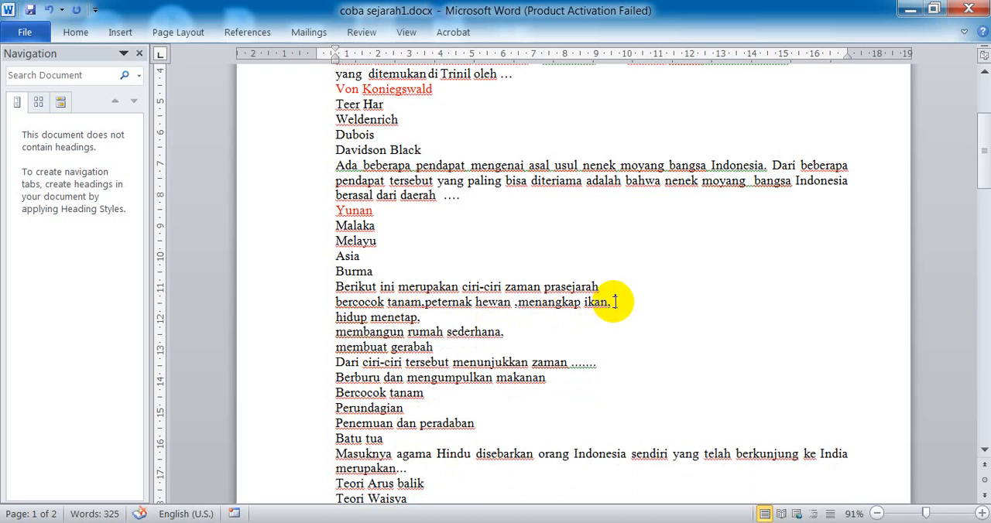
pyautogui.press('Delete')
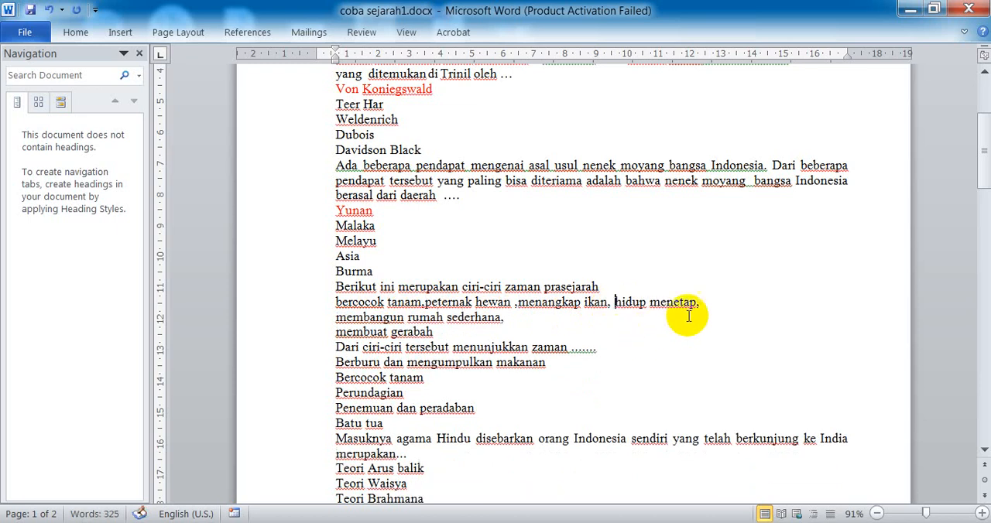
pyautogui.press('Delete')
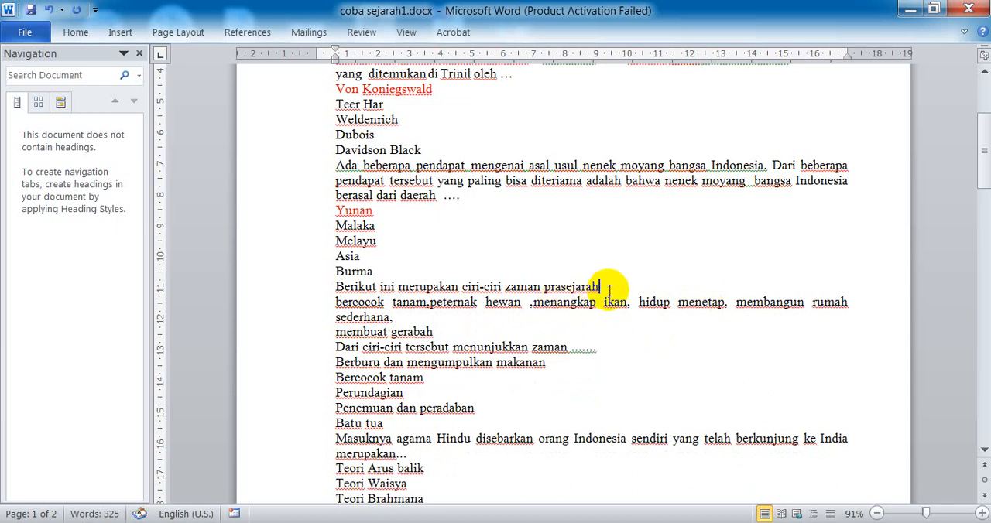
pyautogui.press('Delete')
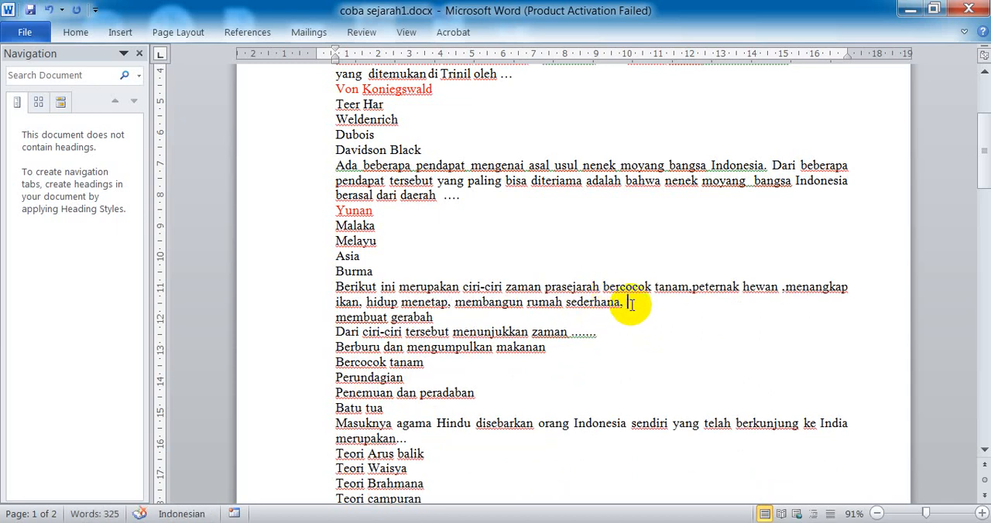
pyautogui.press('Delete')
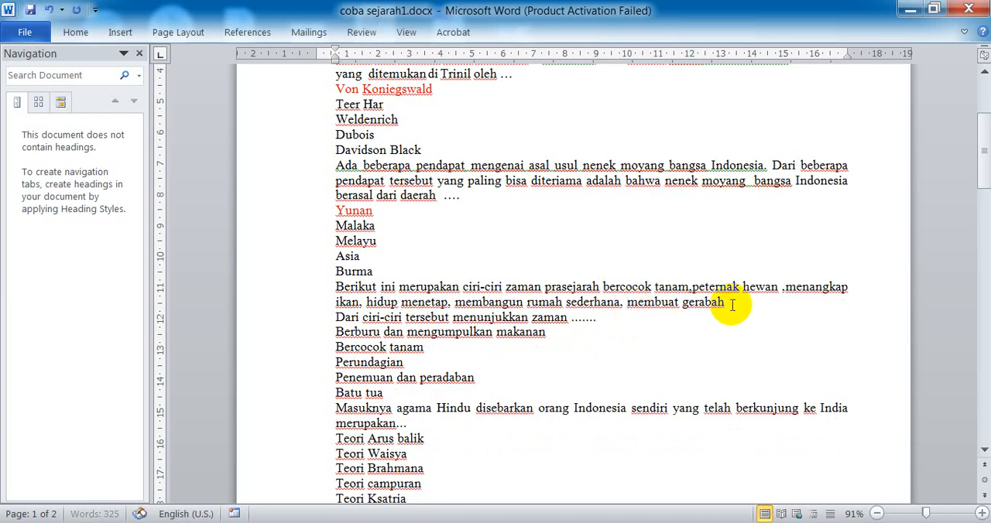
pyautogui.press('Delete')
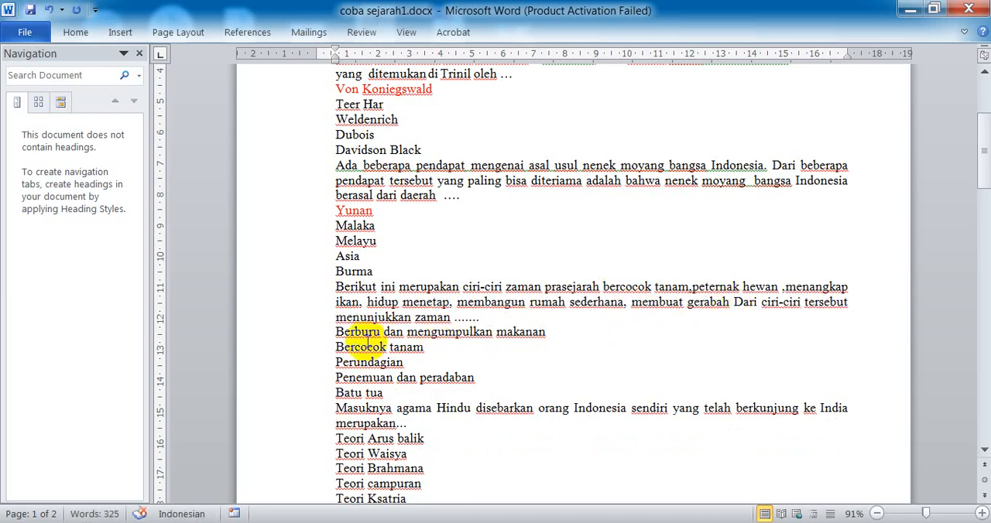
# Step: Colour the fourth question's answer "Berburu dan mengumpulkan makanan" red
pyautogui.moveTo(338, 333); pyautogui.dragTo(559, 341)
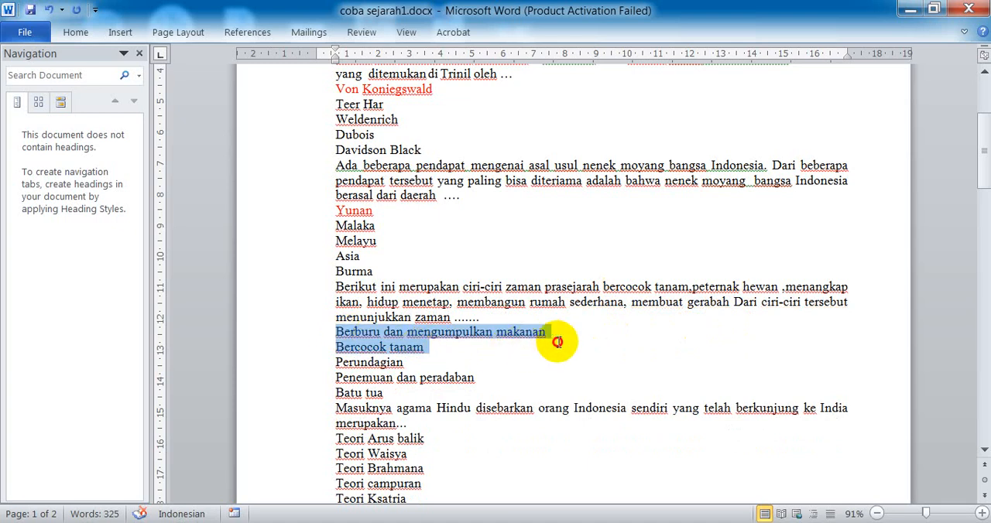
pyautogui.click(398, 336)
pyautogui.moveTo(338, 331); pyautogui.dragTo(550, 333)
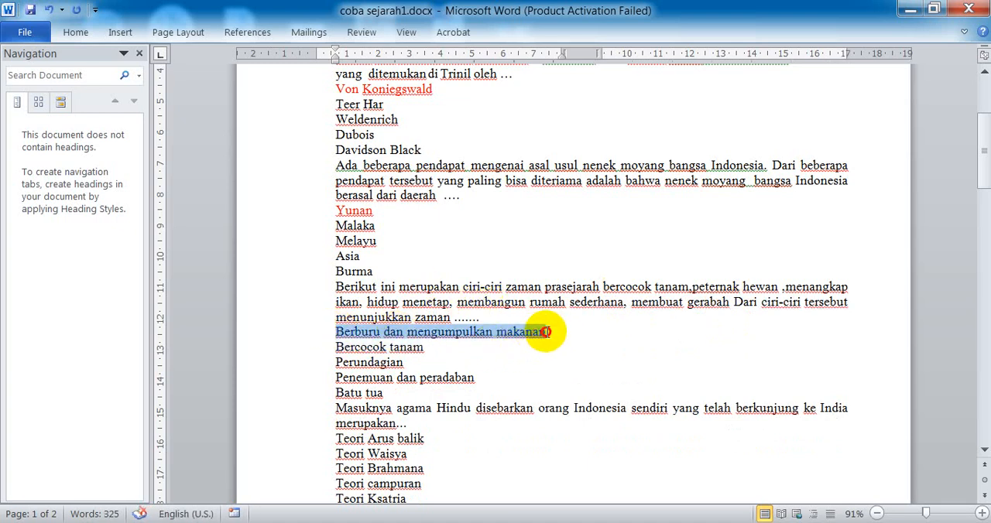
pyautogui.click(81, 35)
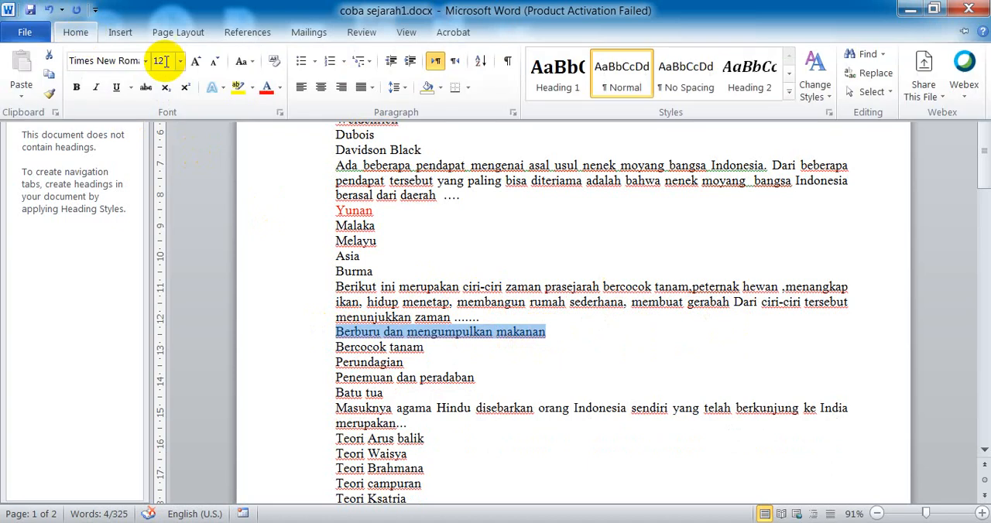
pyautogui.click(264, 90)
# Step: Colour the fifth question's answer "Teori Arus balik" red
pyautogui.scroll(-2, 425, 329)
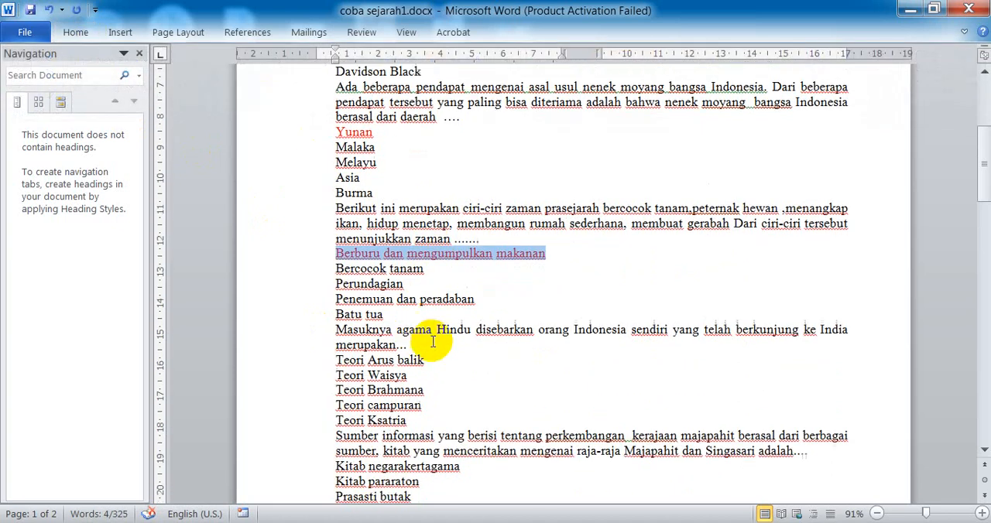
pyautogui.click(358, 359)
pyautogui.moveTo(358, 360); pyautogui.dragTo(442, 361)
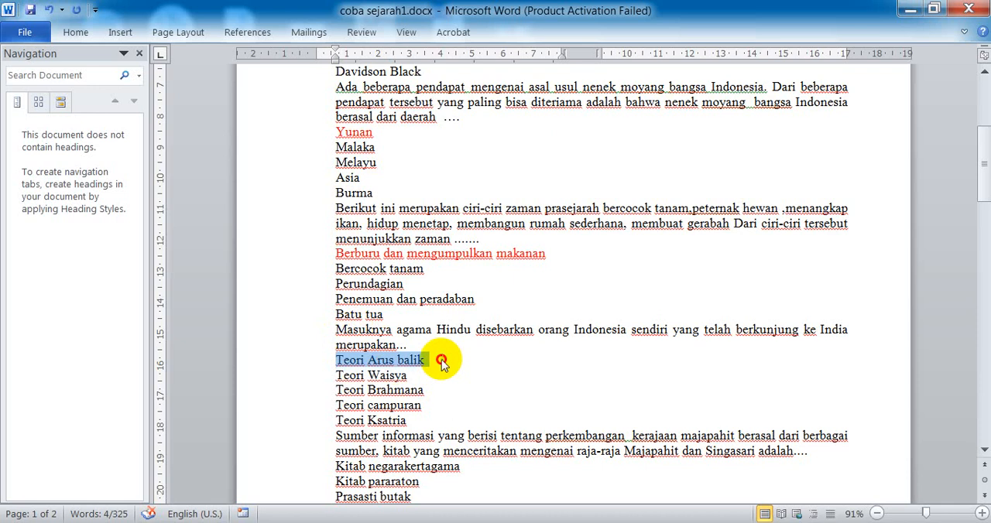
pyautogui.click(83, 36)
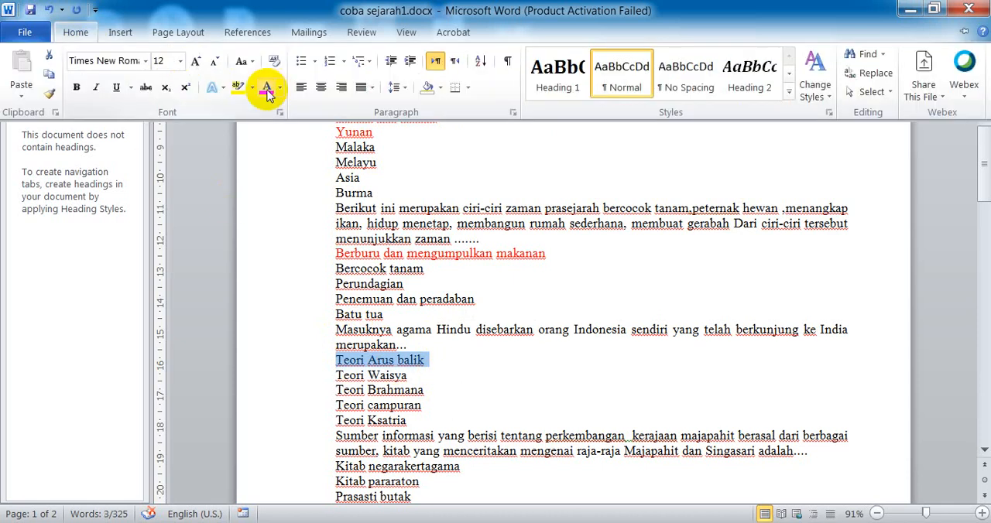
pyautogui.click(264, 89)
# Step: Colour the sixth question's answer "Kitab negarakertagama" red
pyautogui.scroll(-3, 450, 375)
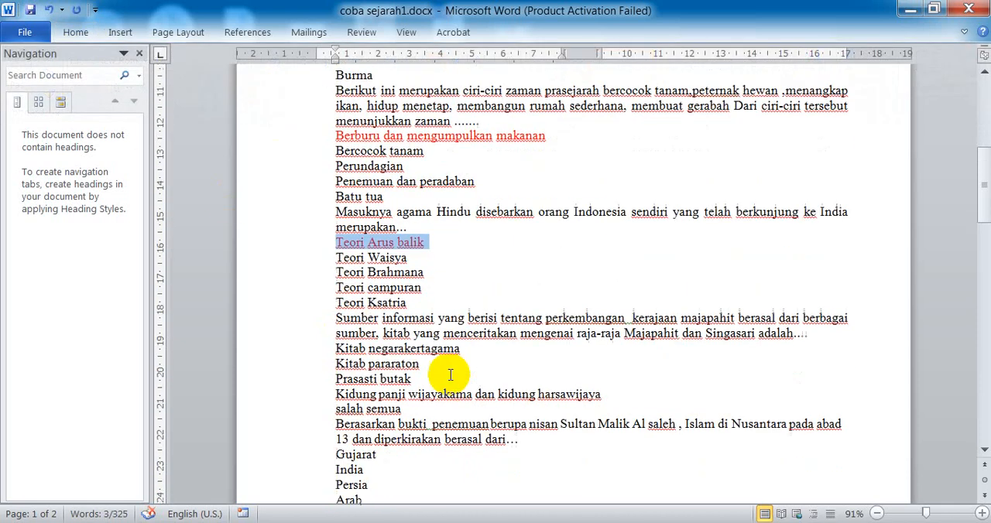
pyautogui.click(335, 348)
pyautogui.moveTo(335, 348); pyautogui.dragTo(462, 349)
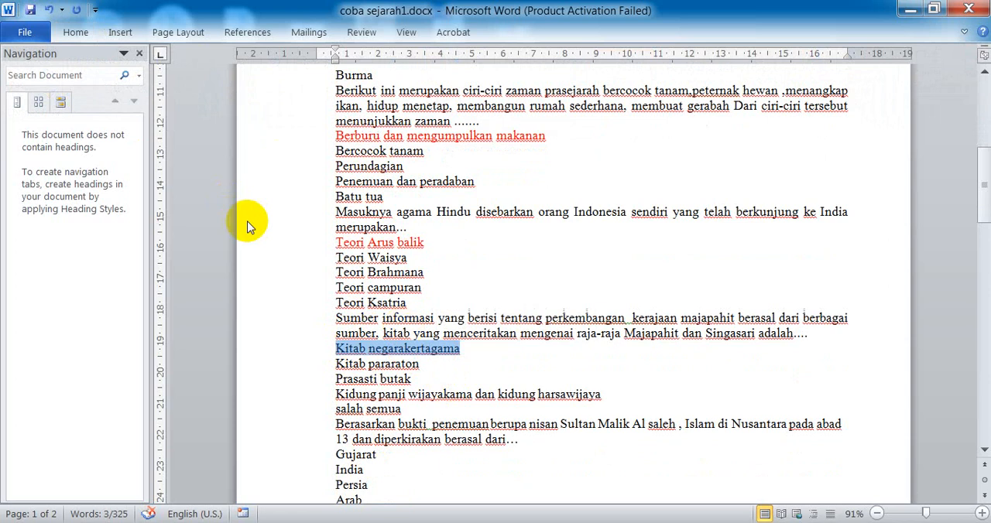
pyautogui.click(75, 35)
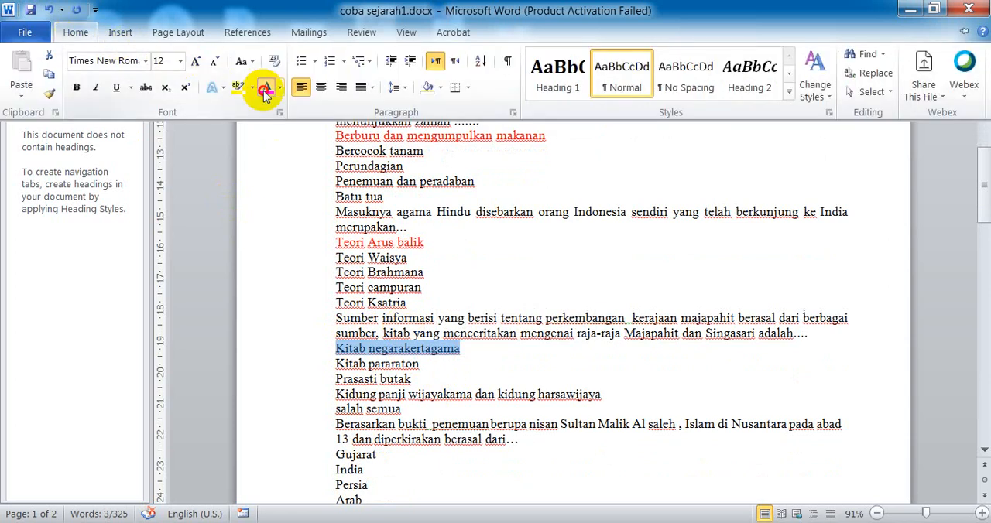
pyautogui.click(264, 89)
pyautogui.scroll(-9, 258, 112)
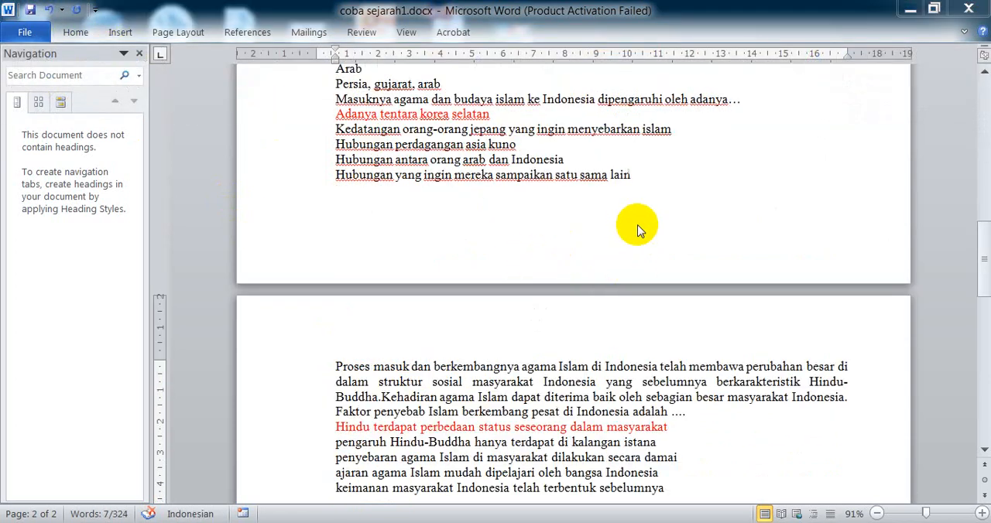
pyautogui.moveTo(985, 265); pyautogui.dragTo(978, 116)
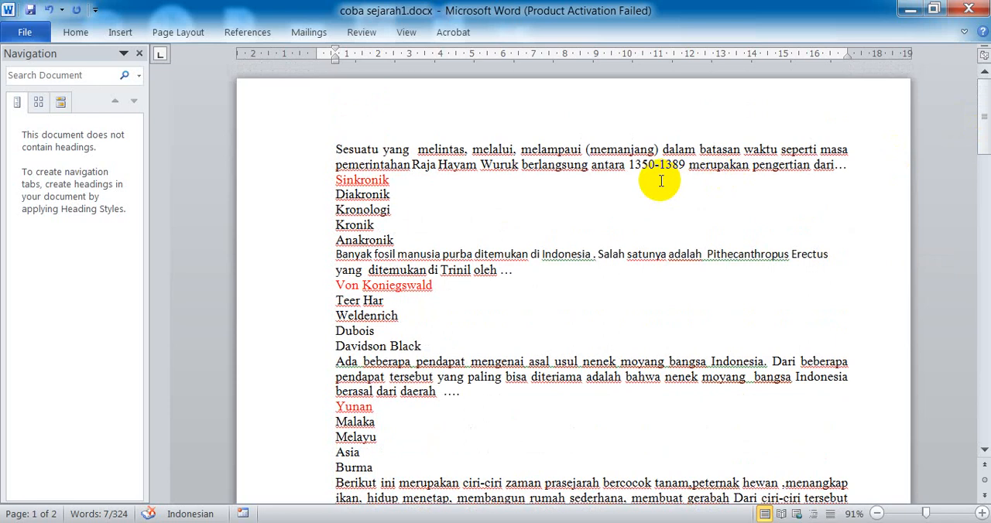
pyautogui.scroll(-3, 619, 185)
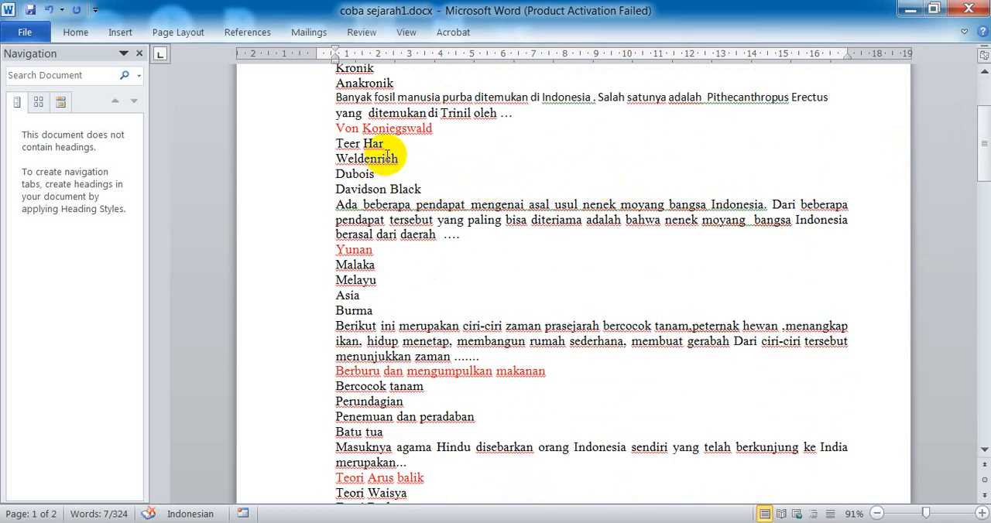
pyautogui.scroll(3, 407, 164)
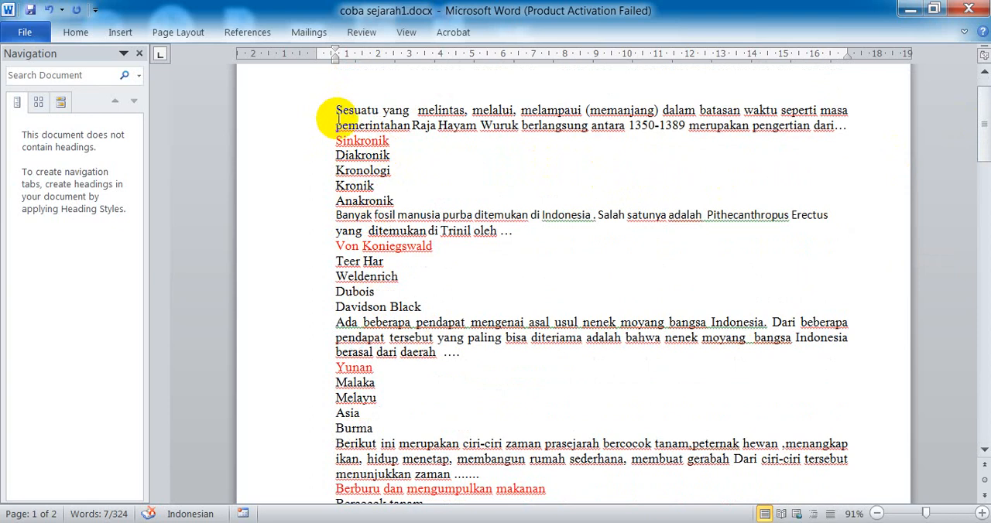
pyautogui.click(400, 204)
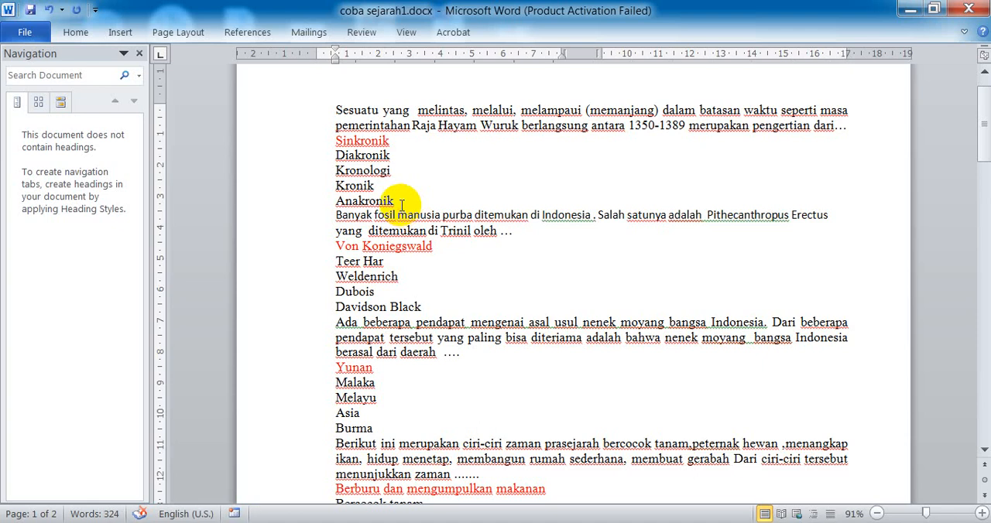
pyautogui.click(402, 203)
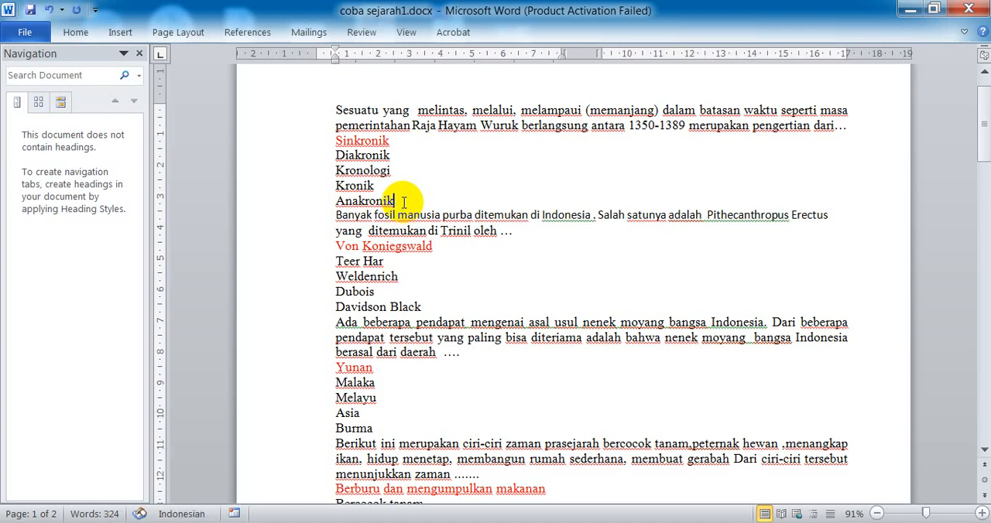
pyautogui.press('Return')
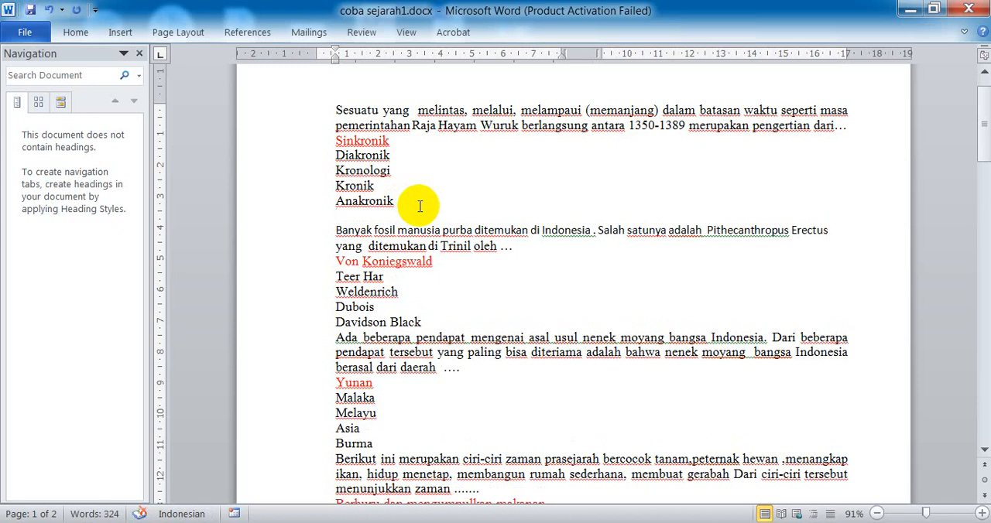
pyautogui.press('Delete')
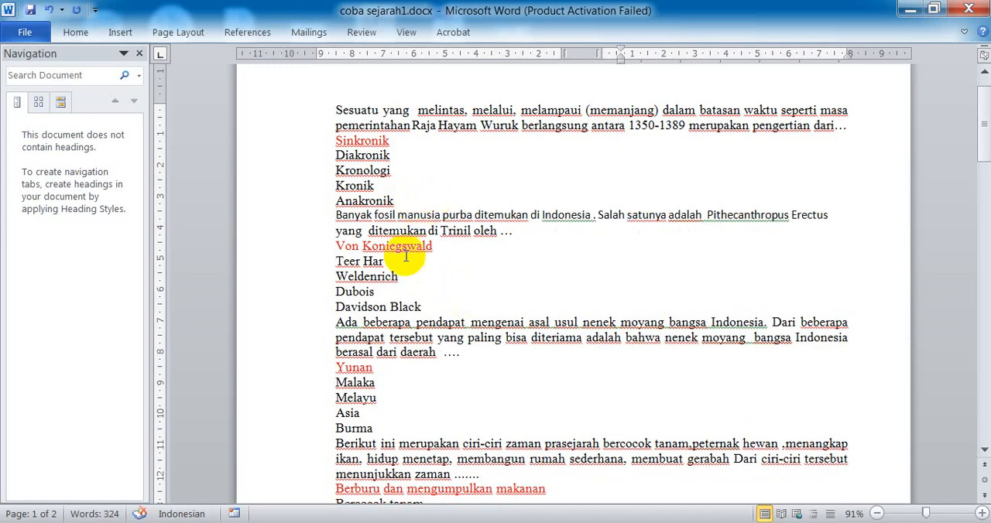
# Step: Check that every question's red answer is its first option, and save the exam document
pyautogui.scroll(-1, 395, 379)
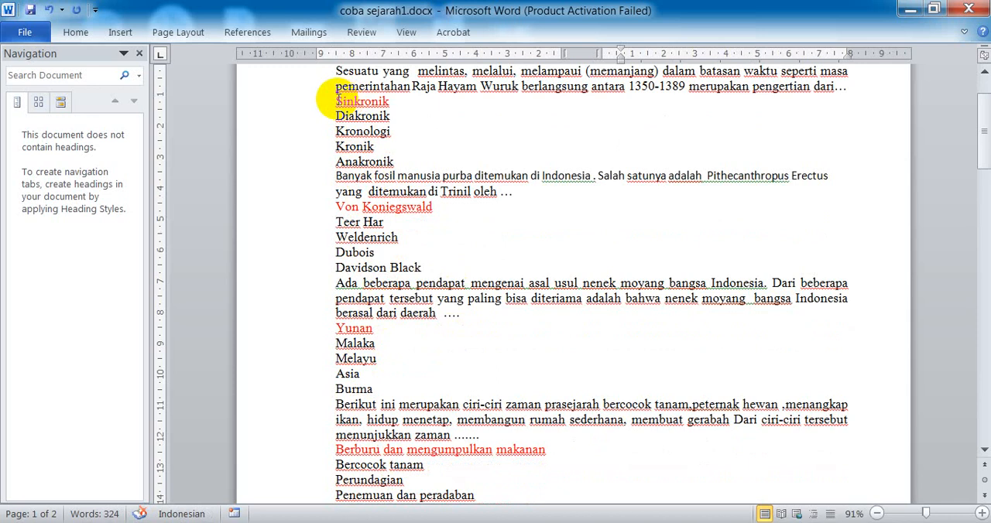
pyautogui.moveTo(338, 100); pyautogui.dragTo(390, 99)
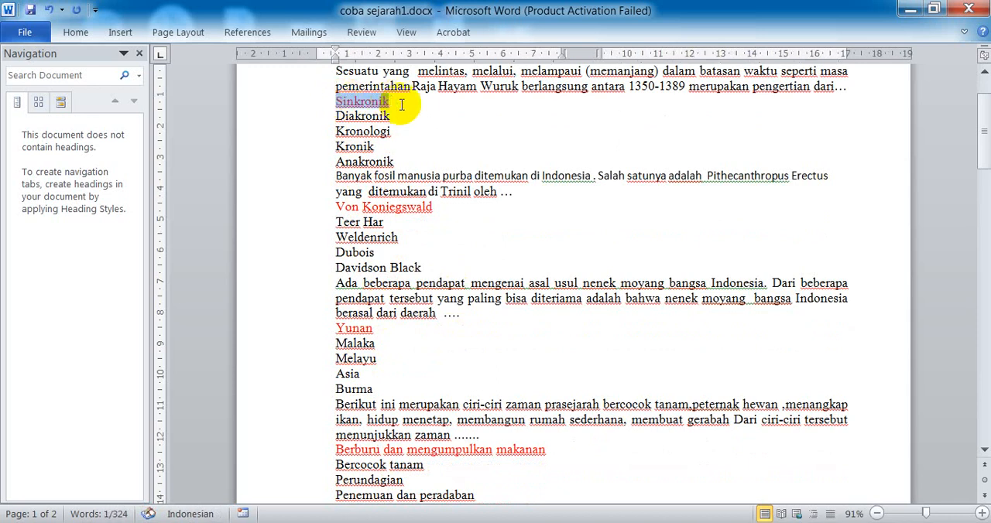
pyautogui.click(401, 104)
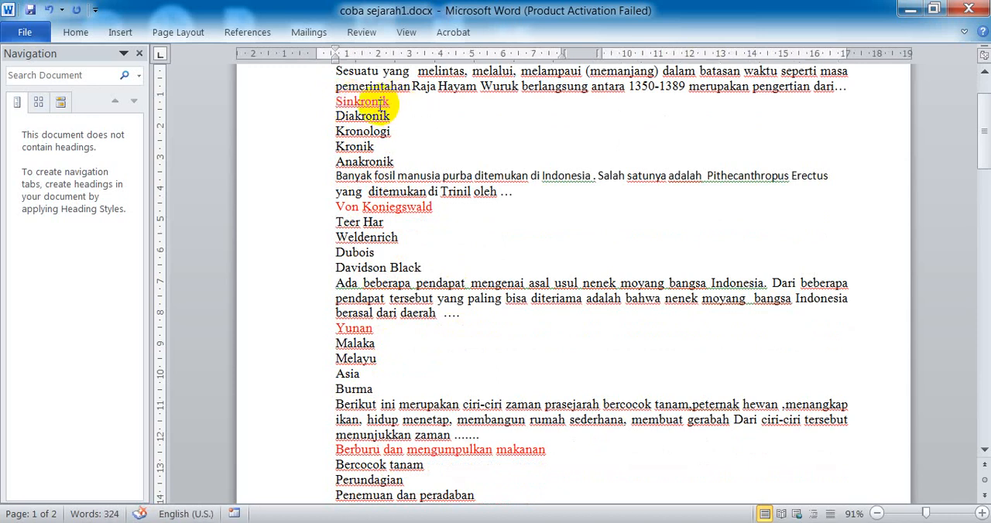
pyautogui.scroll(-6, 393, 228)
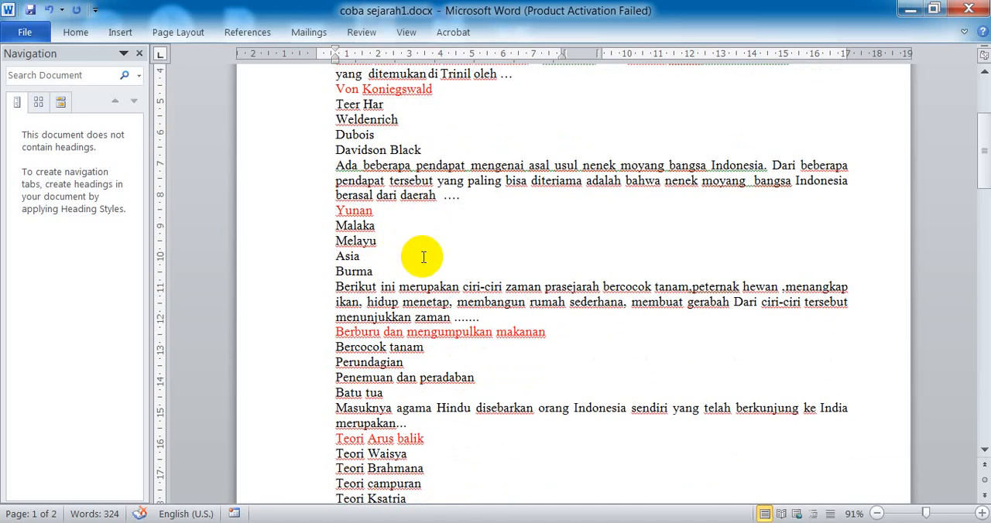
pyautogui.scroll(-8, 424, 258)
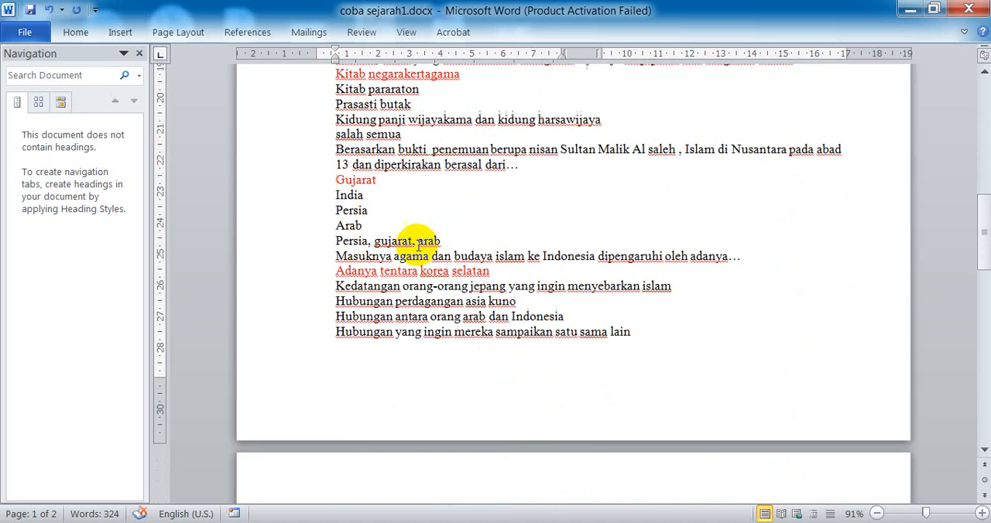
pyautogui.scroll(-4, 418, 246)
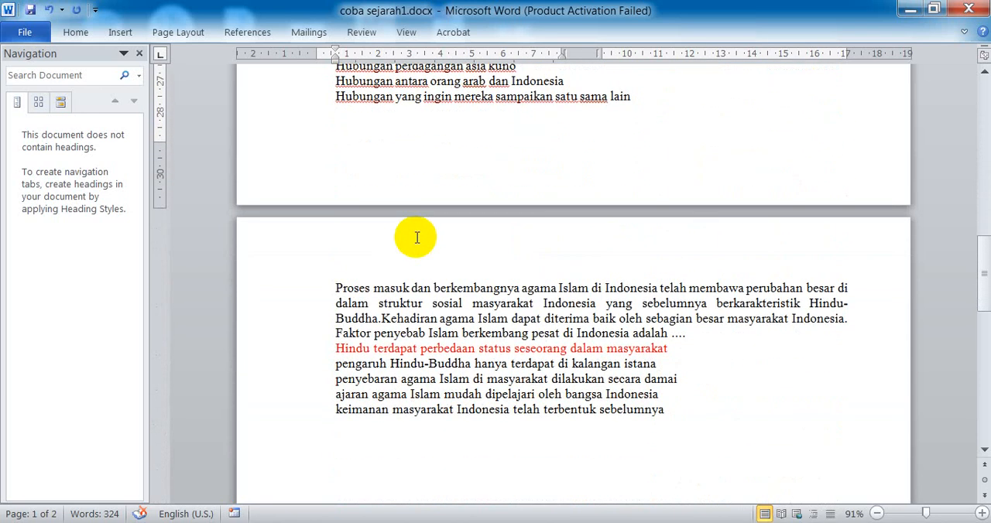
pyautogui.scroll(18, 414, 238)
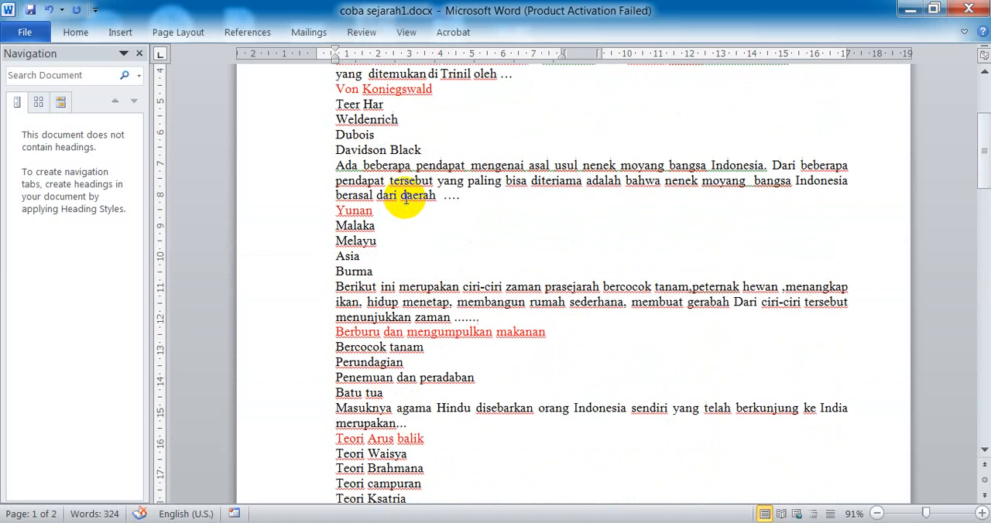
pyautogui.click(31, 10)
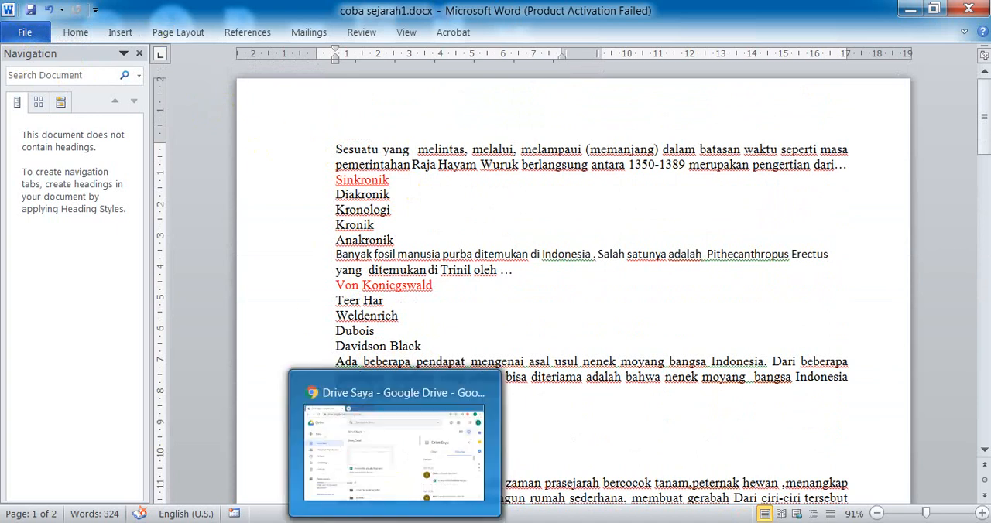
# Step: Switch to Google Drive and create a new folder named SOAL COBA COBA in Drive Saya
pyautogui.click(394, 522)
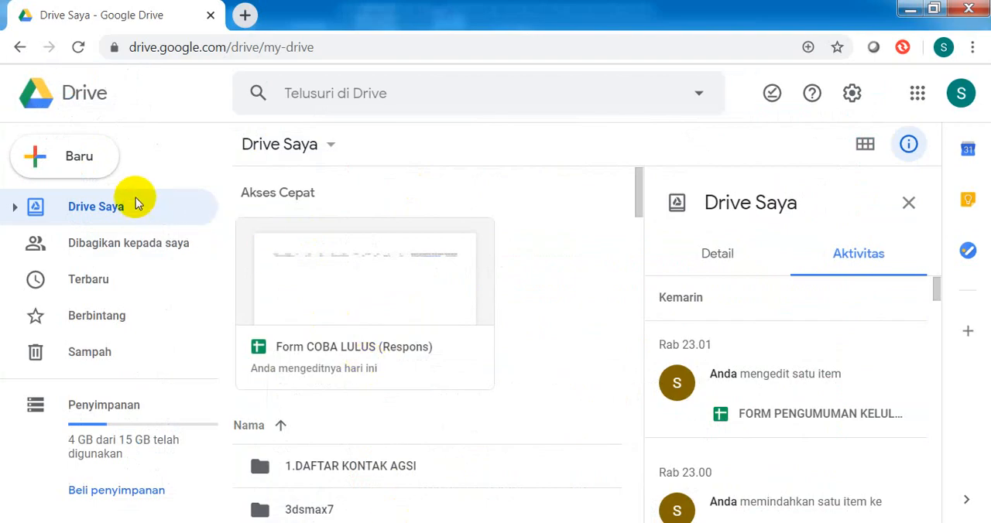
pyautogui.click(78, 162)
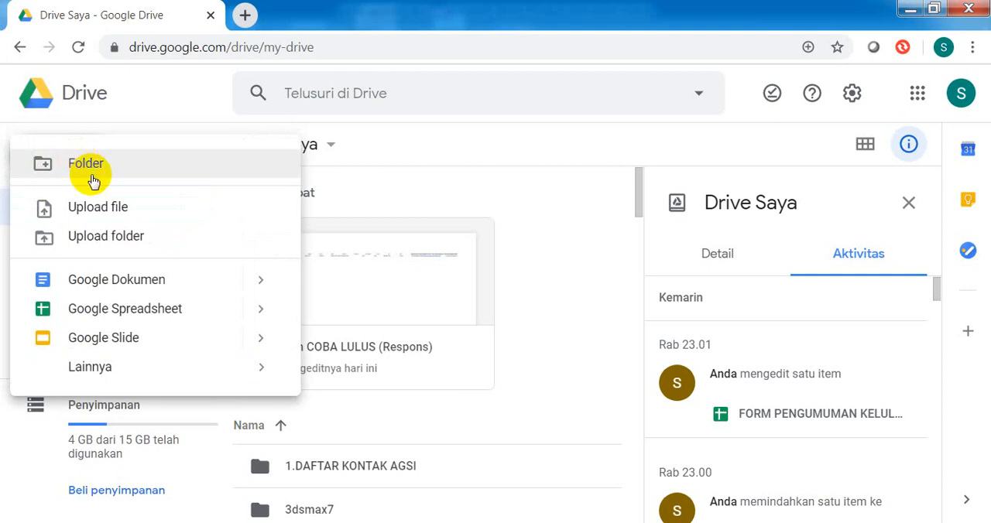
pyautogui.click(81, 170)
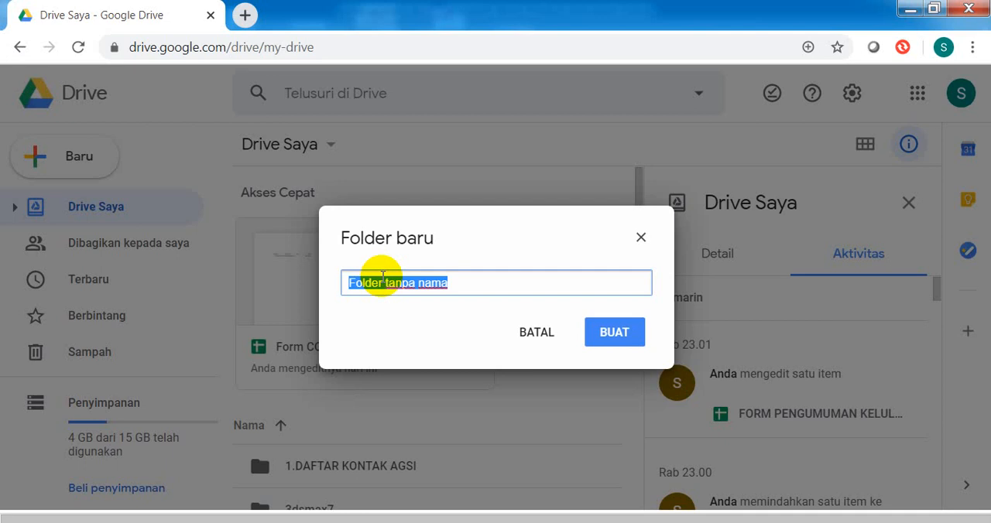
pyautogui.write('s')
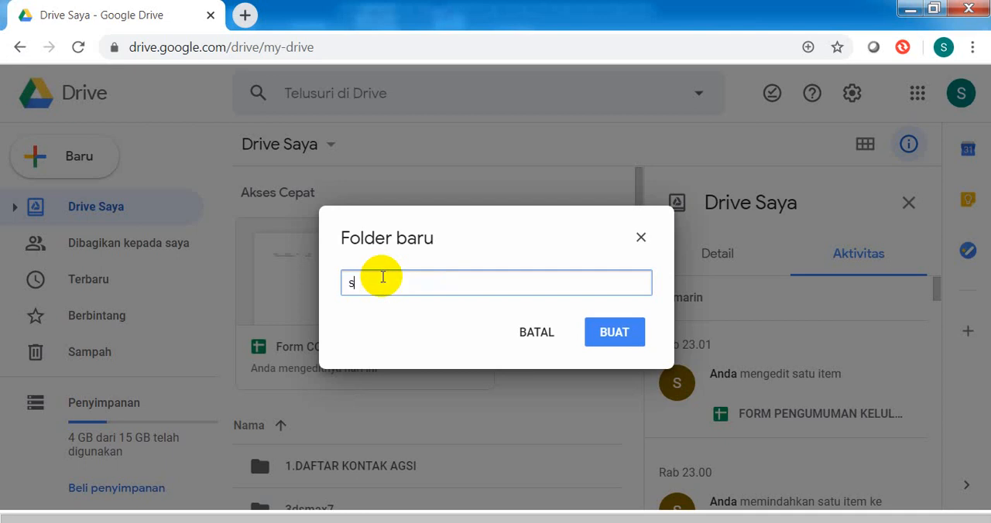
pyautogui.press('BackSpace')
pyautogui.write('SOAL COBA COBA')
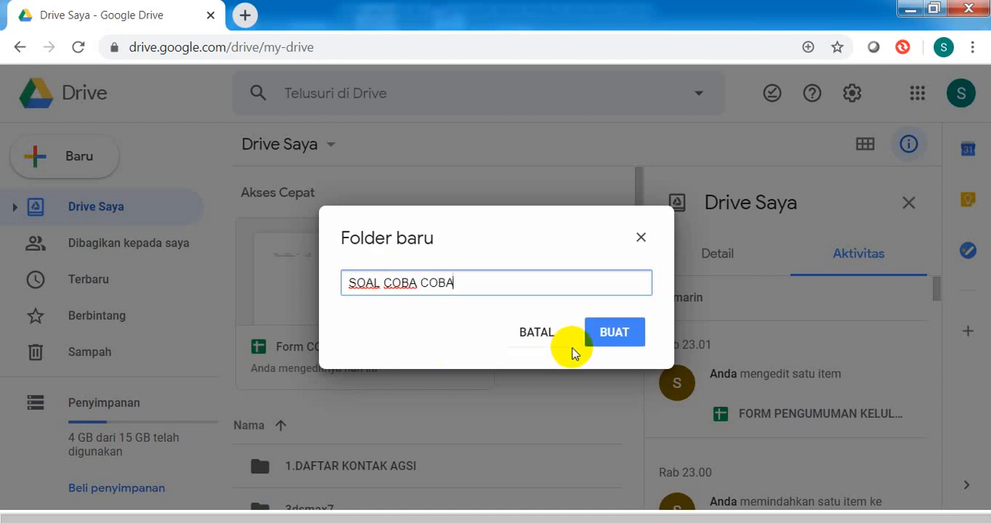
pyautogui.click(613, 334)
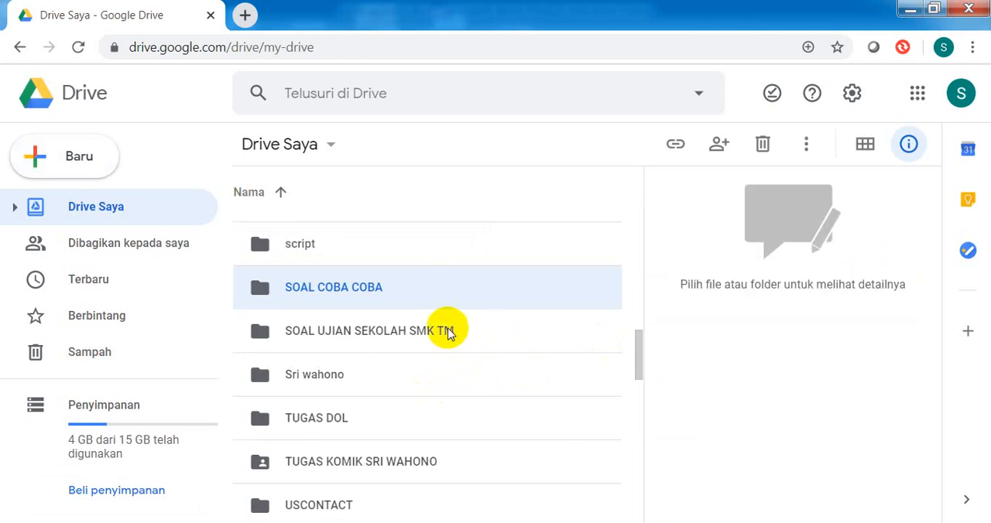
# Step: Open the new SOAL COBA COBA folder in Google Drive
pyautogui.doubleClick(300, 291)
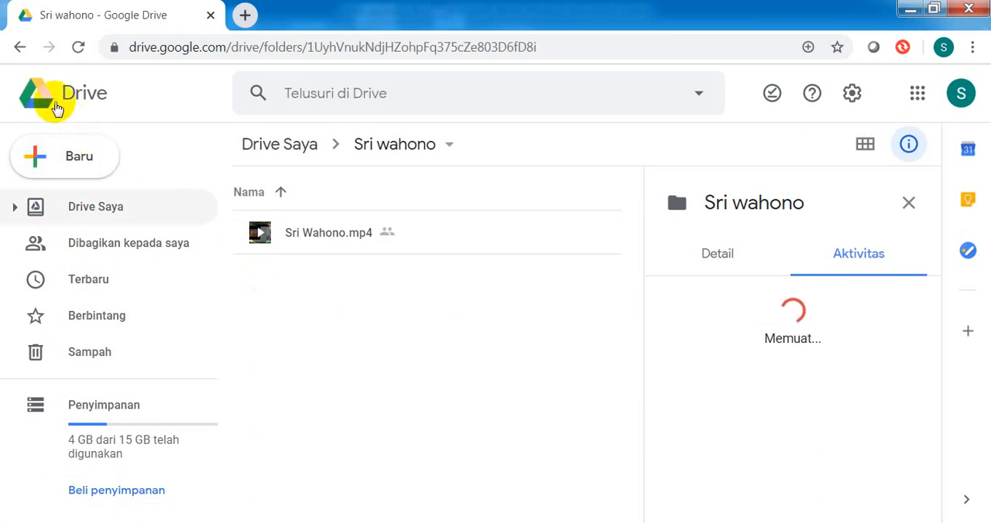
pyautogui.click(27, 58)
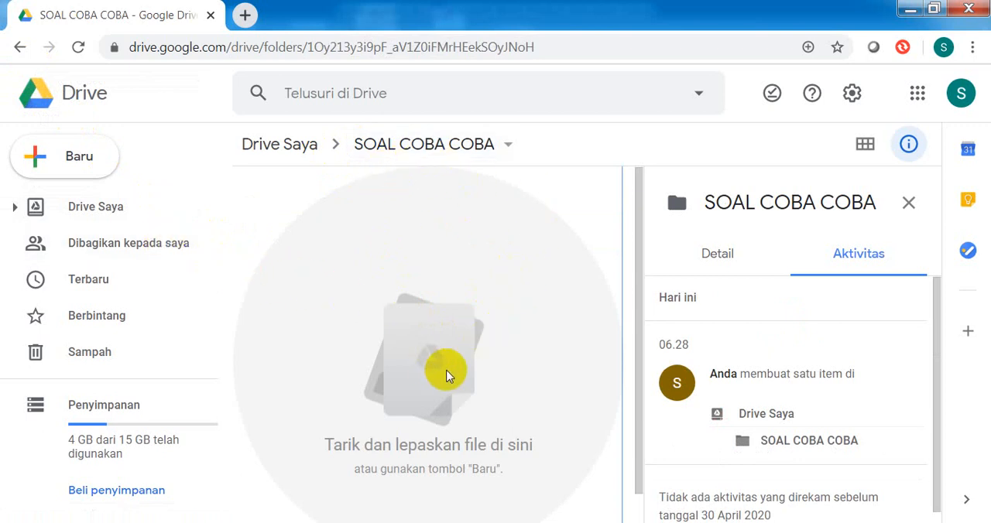
pyautogui.moveTo(446, 522)
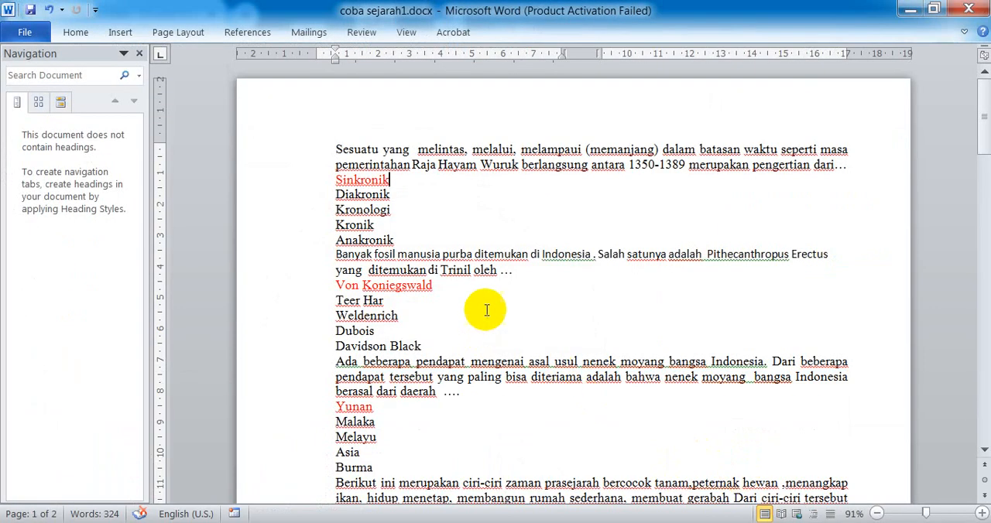
pyautogui.moveTo(394, 522)
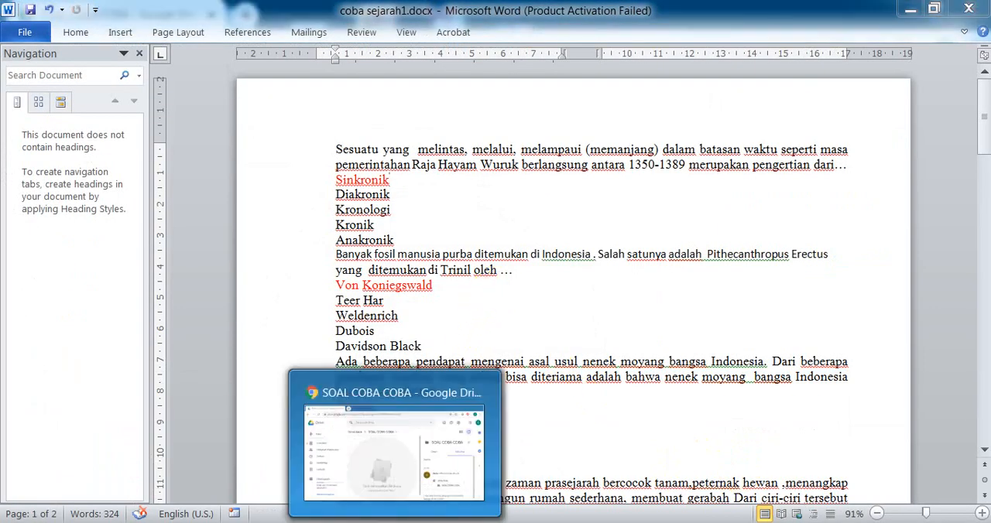
pyautogui.click(395, 453)
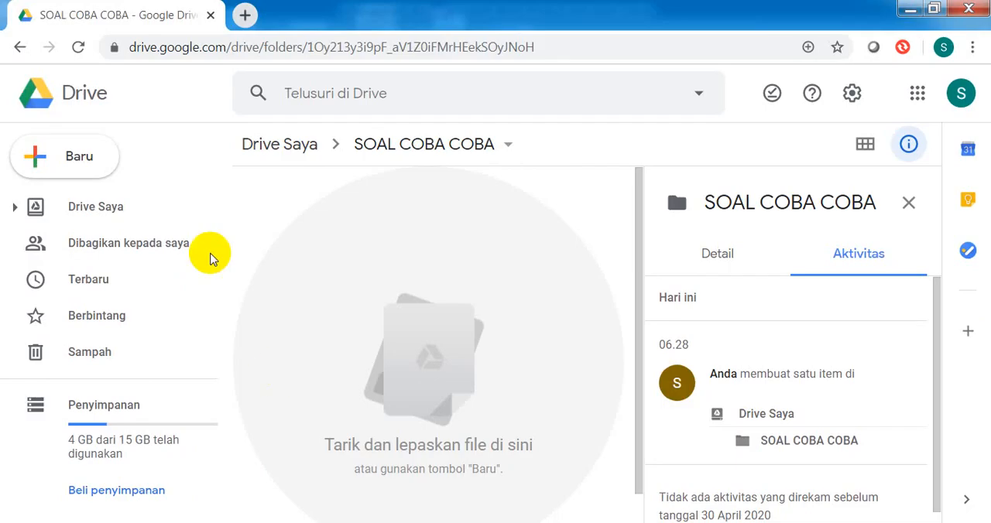
# Step: Upload coba sejarah1.docx from the 11.SOAL US folder on drive E: into the SOAL COBA COBA folder and dismiss the upload notice
pyautogui.click(72, 166)
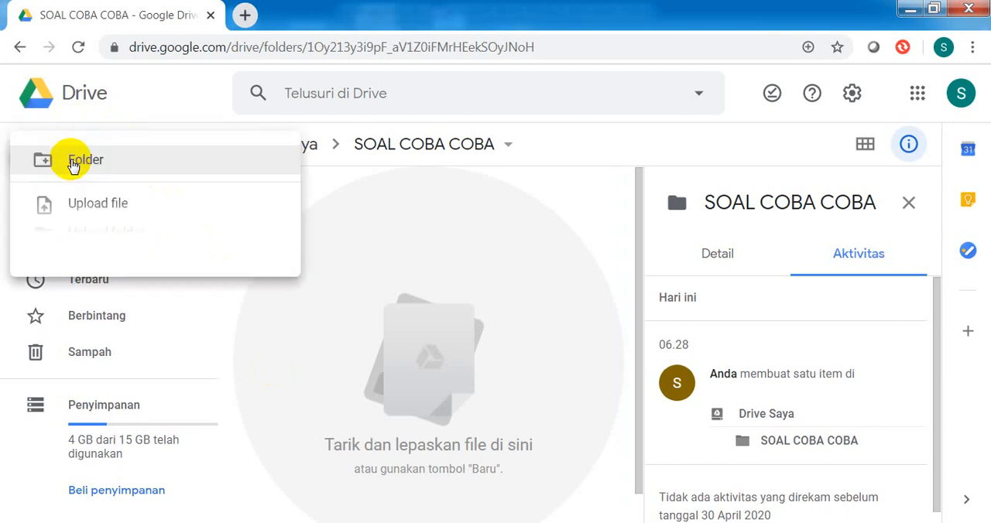
pyautogui.click(106, 211)
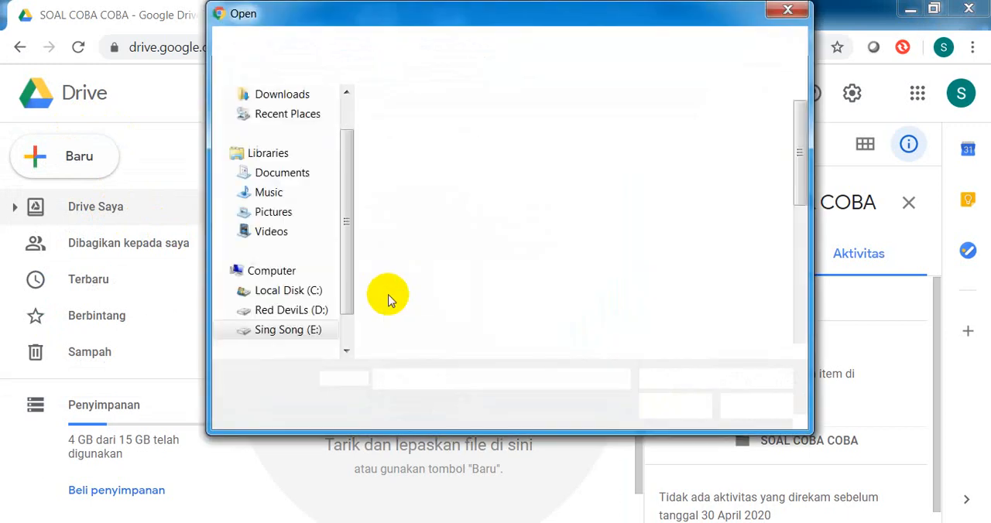
pyautogui.click(294, 331)
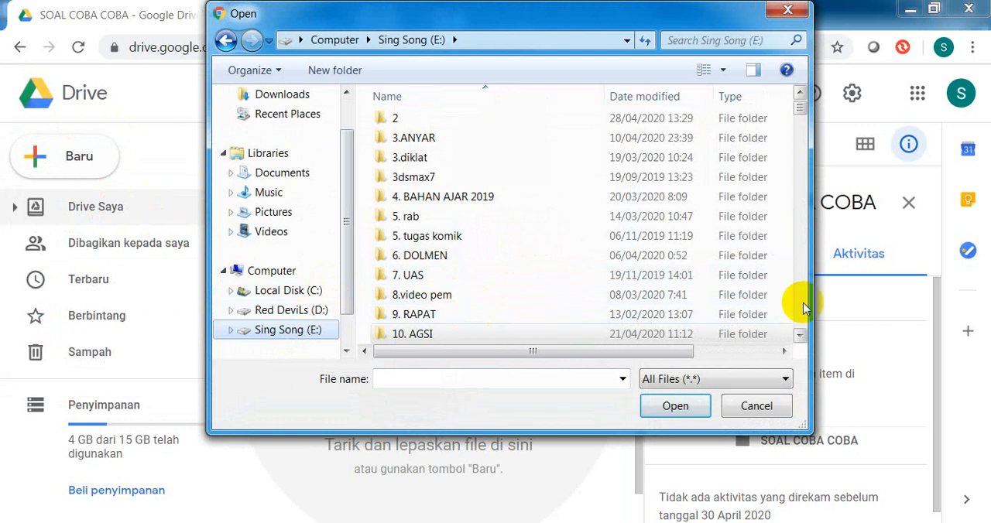
pyautogui.click(799, 337)
pyautogui.click(799, 338)
pyautogui.click(800, 338)
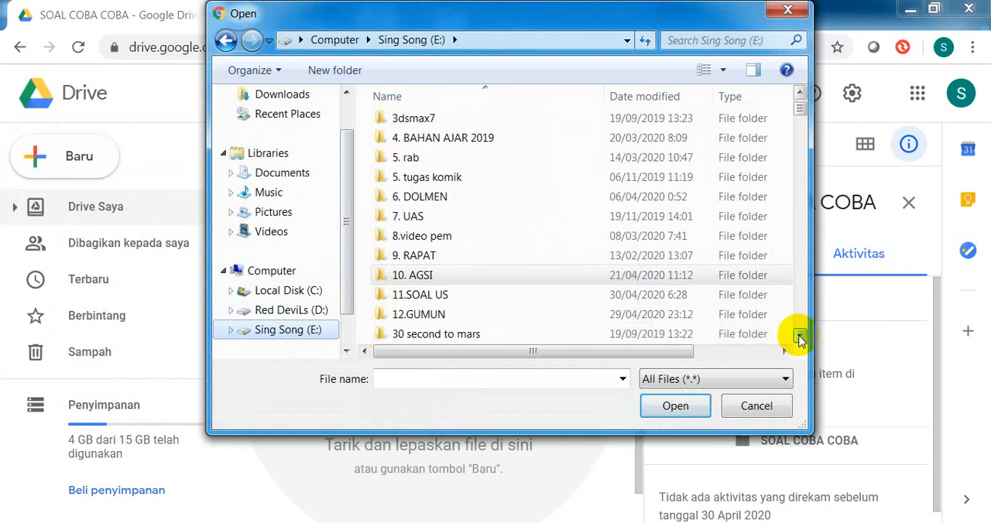
pyautogui.doubleClick(460, 294)
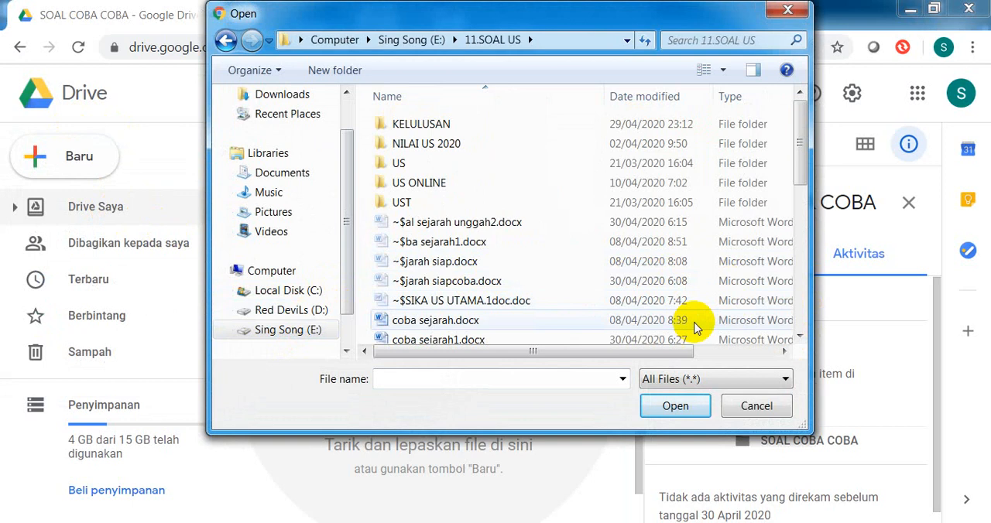
pyautogui.click(461, 340)
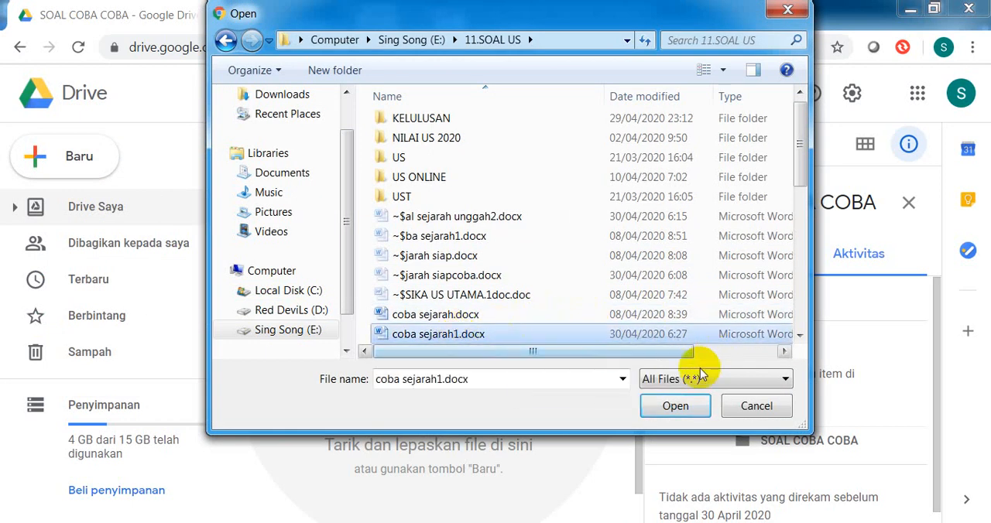
pyautogui.click(675, 408)
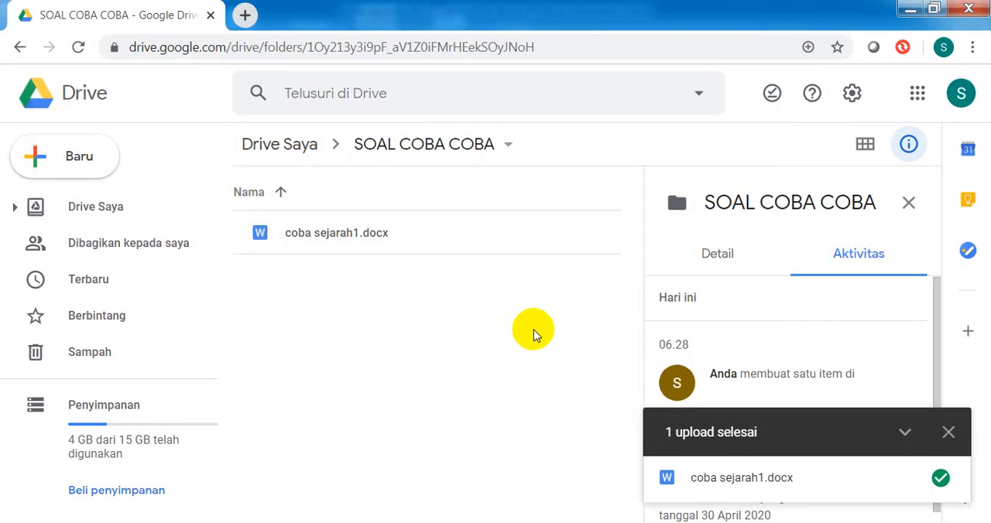
pyautogui.click(947, 432)
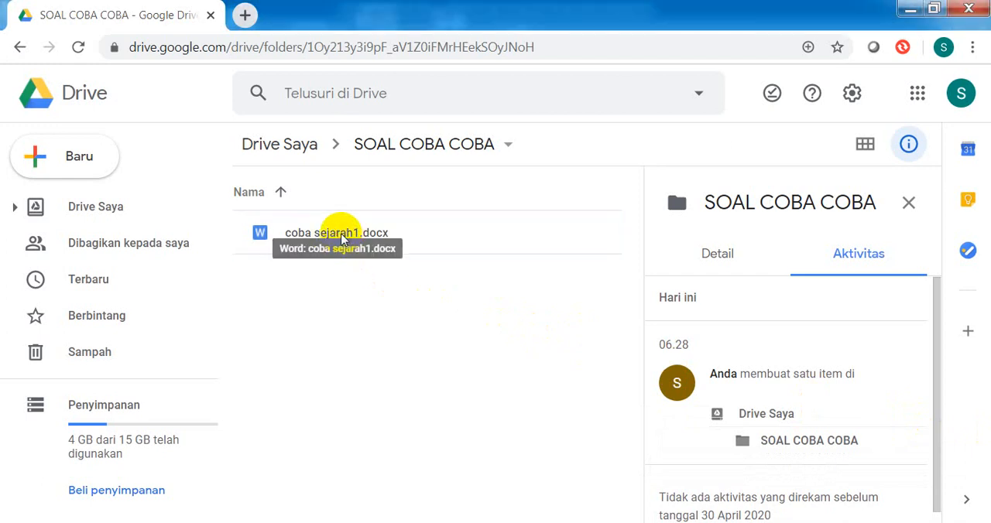
# Step: Preview the uploaded coba sejarah1.docx and open it with Google Docs
pyautogui.click(341, 240)
pyautogui.doubleClick(342, 239)
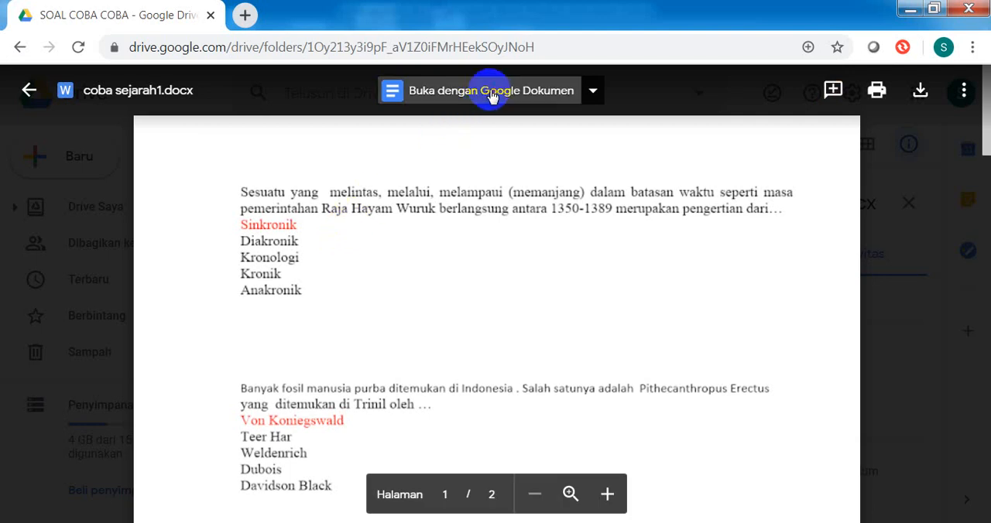
pyautogui.click(491, 94)
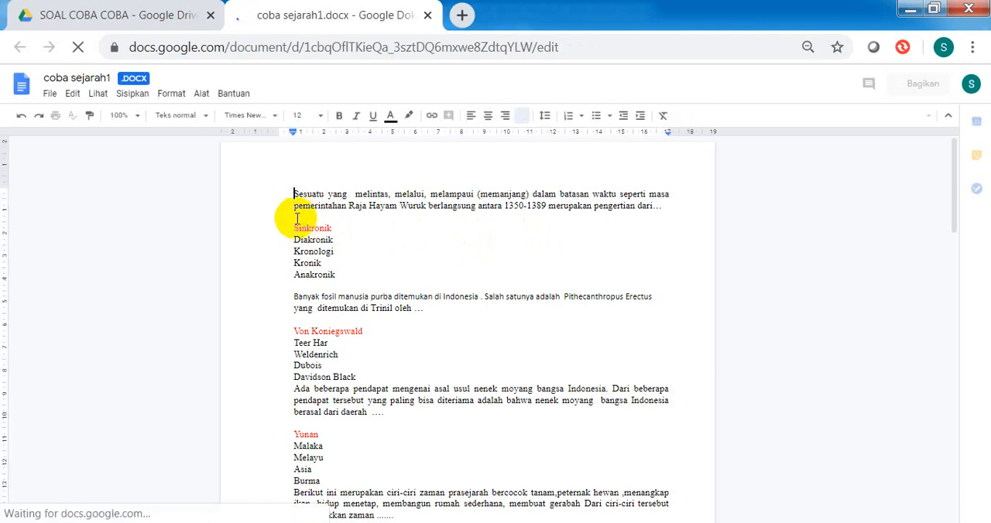
# Step: Delete the extra blank lines between the questions and their answer options in the exam document
pyautogui.click(308, 217)
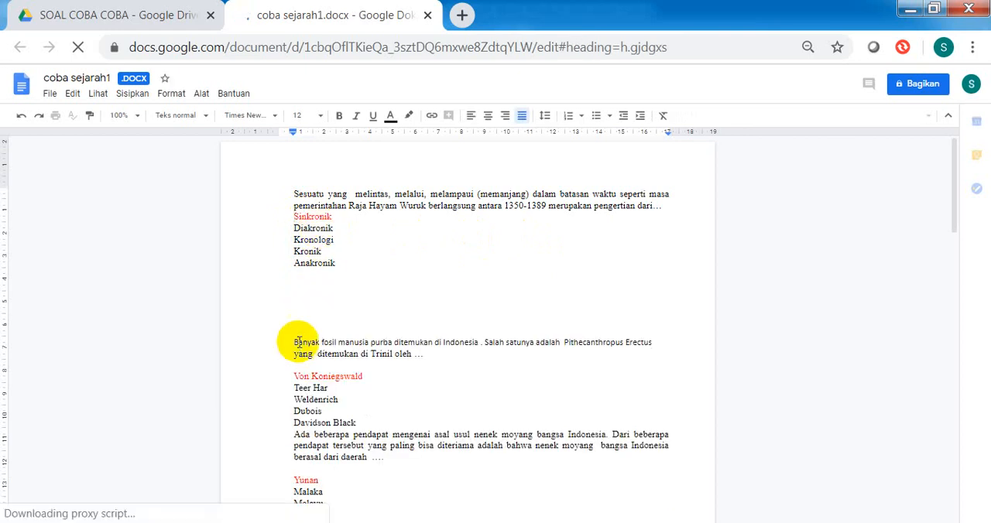
pyautogui.click(299, 367)
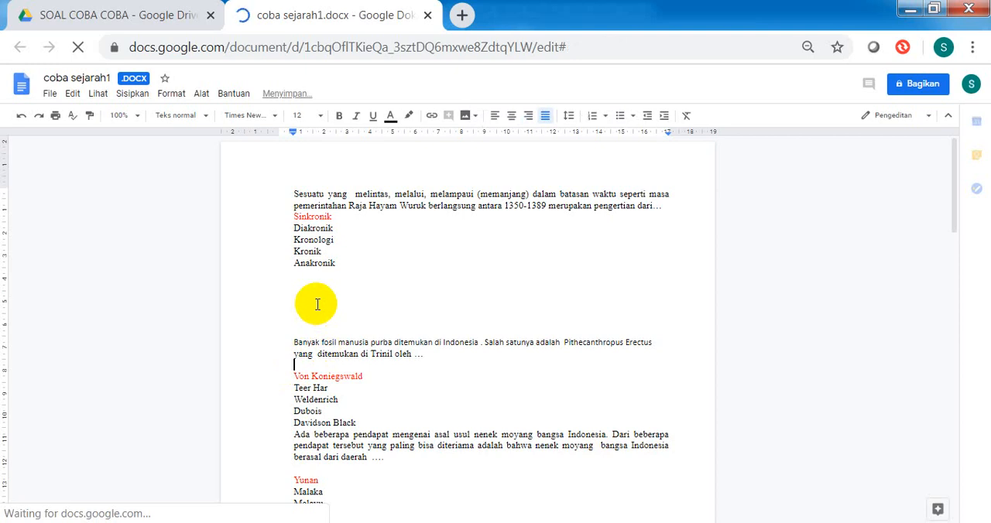
pyautogui.press('Delete')
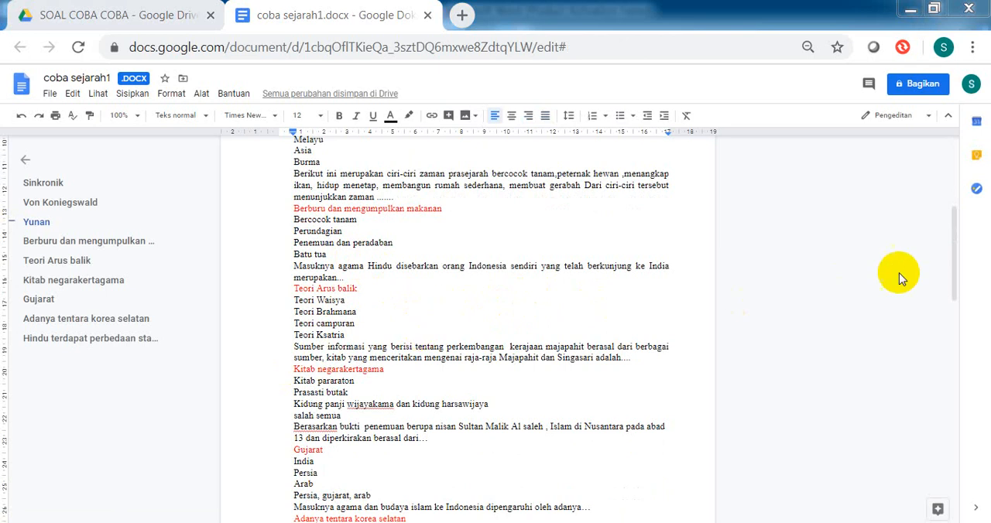
# Step: Look through the cleaned-up exam, save it in Google Docs format, and close the converted copy
pyautogui.moveTo(956, 289); pyautogui.dragTo(954, 254)
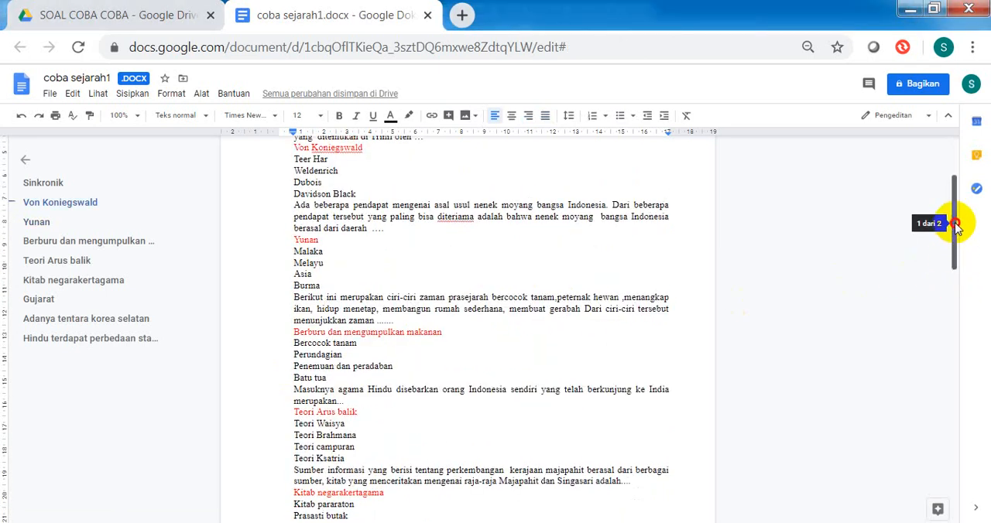
pyautogui.scroll(3, 709, 250)
pyautogui.scroll(-12, 464, 252)
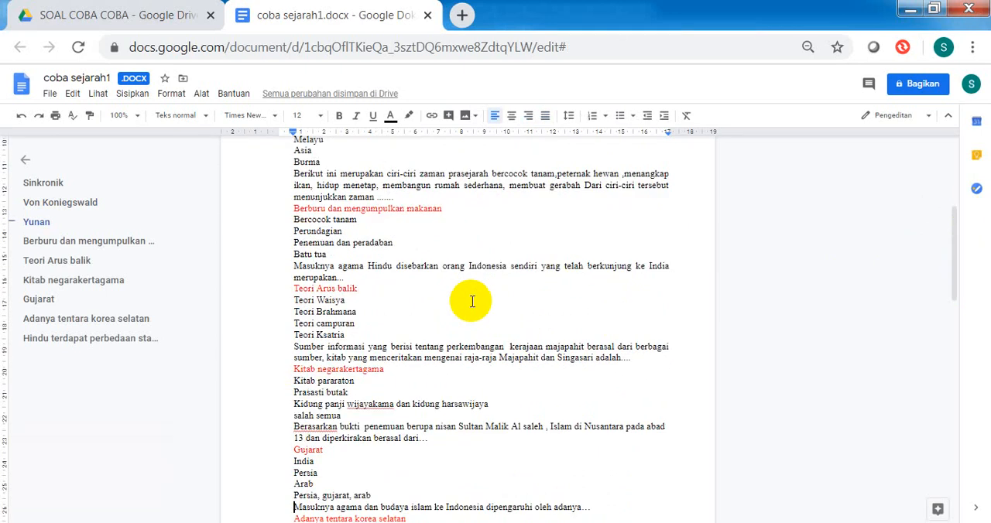
pyautogui.scroll(1, 471, 301)
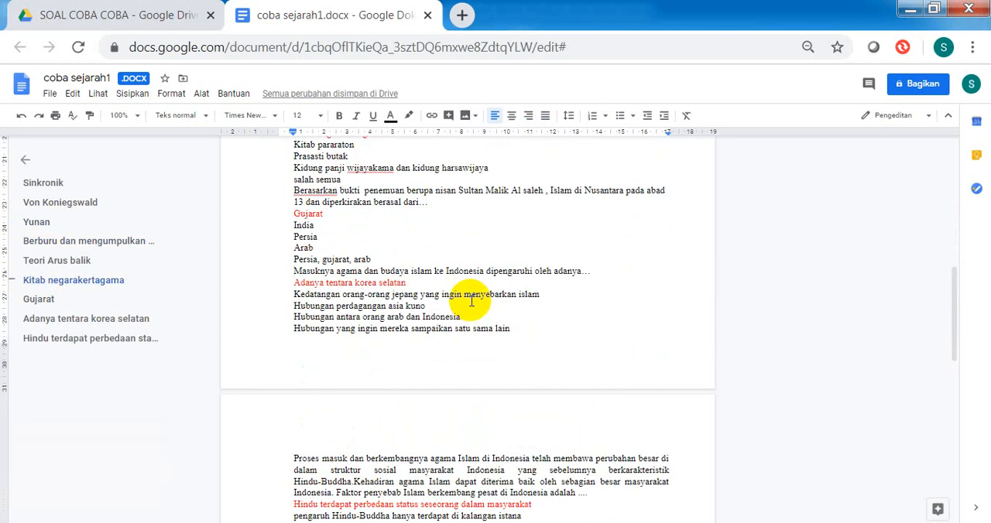
pyautogui.scroll(11, 471, 301)
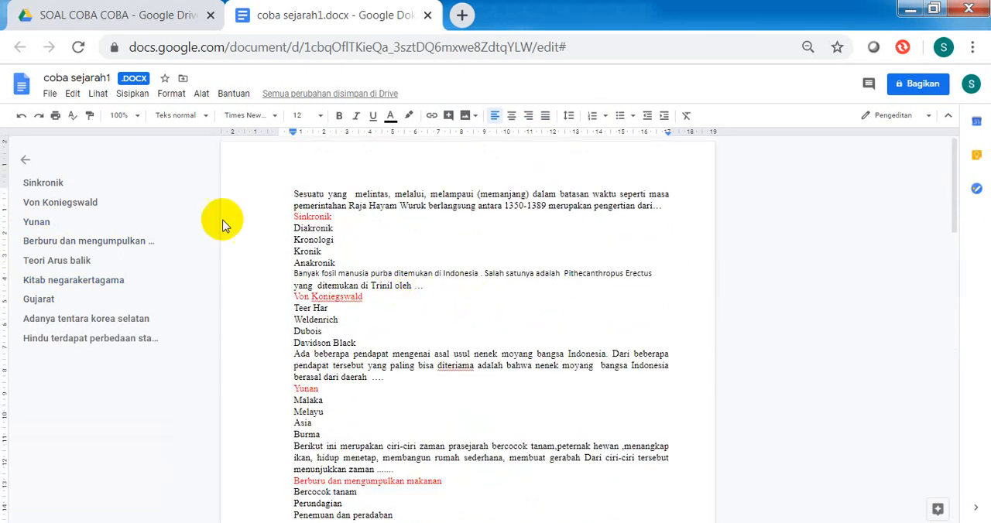
pyautogui.click(48, 93)
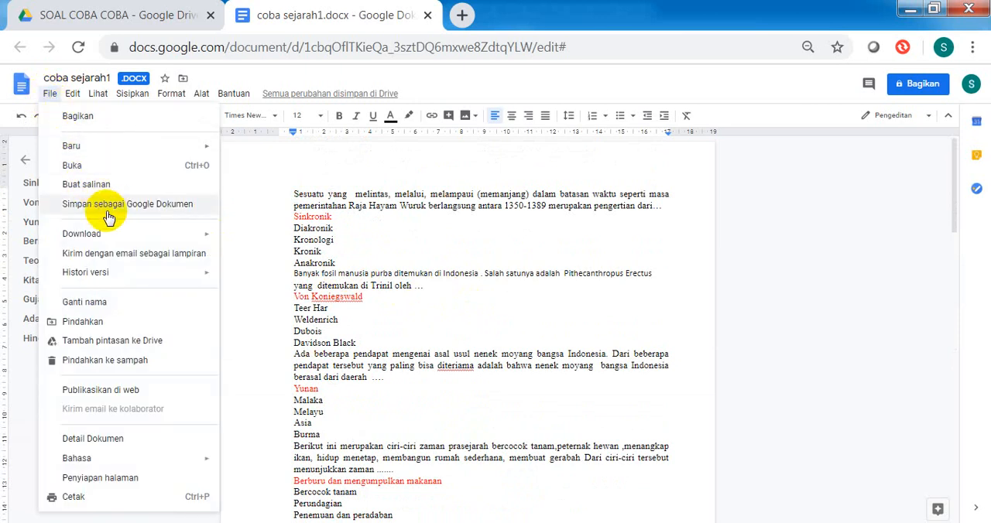
pyautogui.click(120, 205)
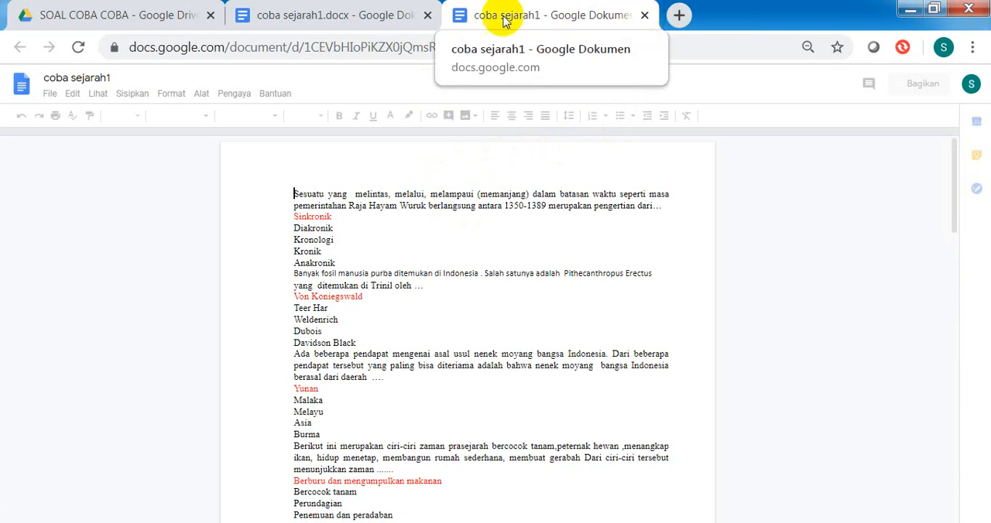
pyautogui.click(645, 17)
pyautogui.click(452, 82)
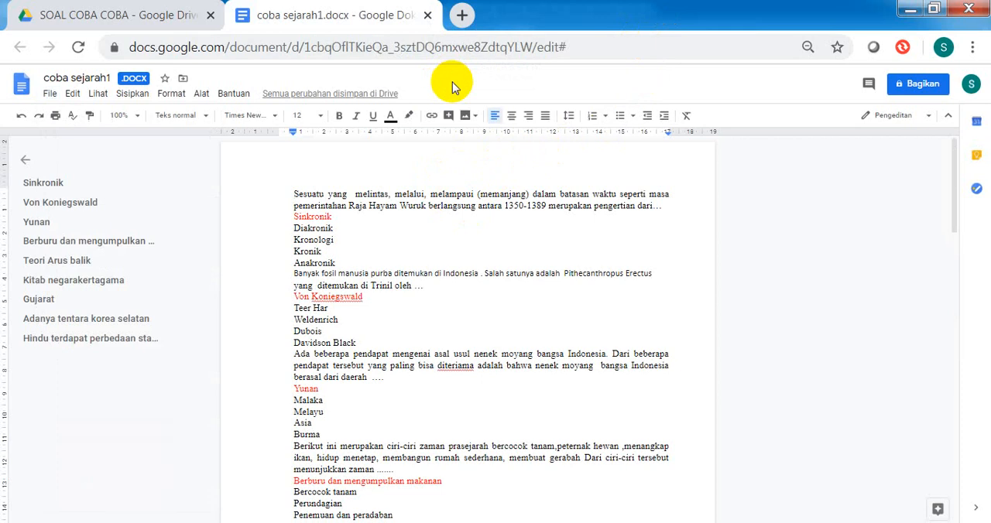
# Step: Return to the SOAL COBA COBA folder in Drive and create a new Google spreadsheet in it
pyautogui.click(112, 19)
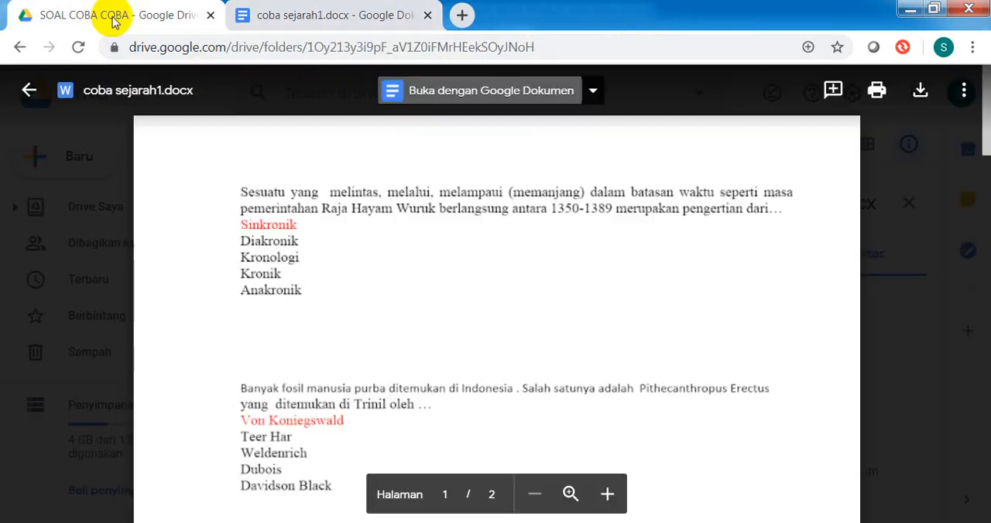
pyautogui.click(29, 91)
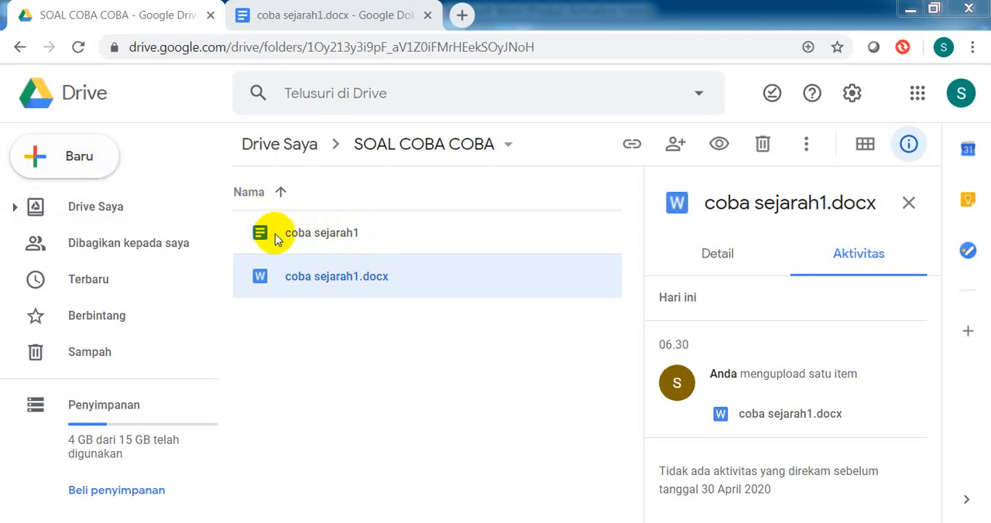
pyautogui.click(78, 161)
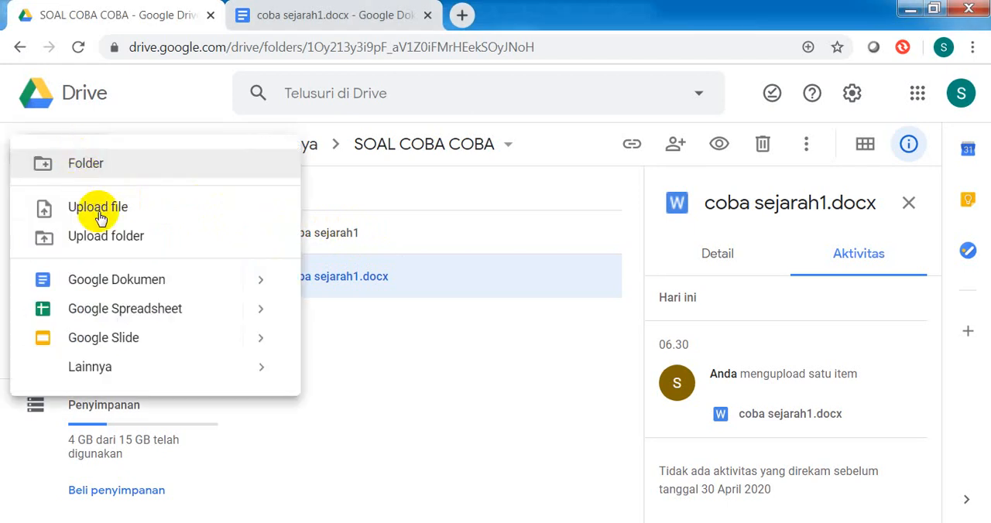
pyautogui.click(163, 313)
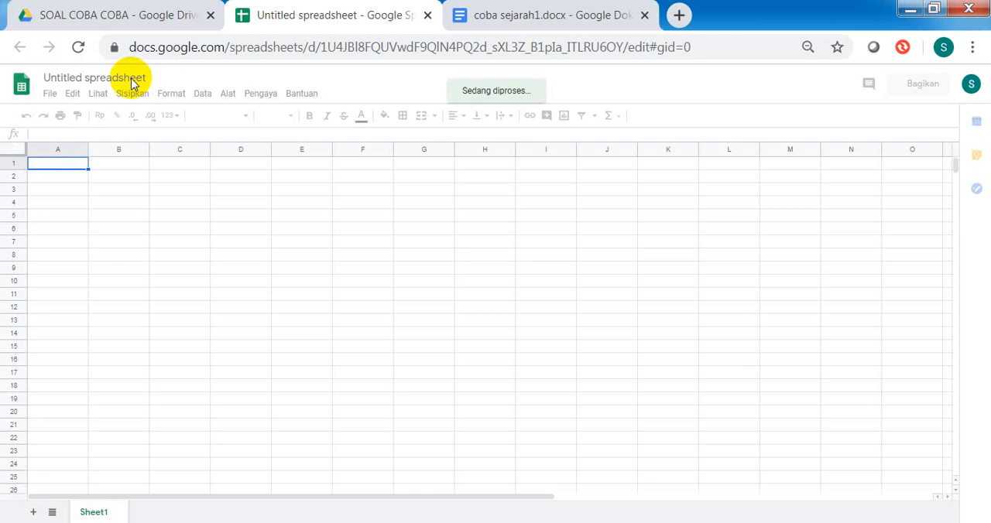
# Step: Rename the untitled spreadsheet as SOAL COBA
pyautogui.click(131, 82)
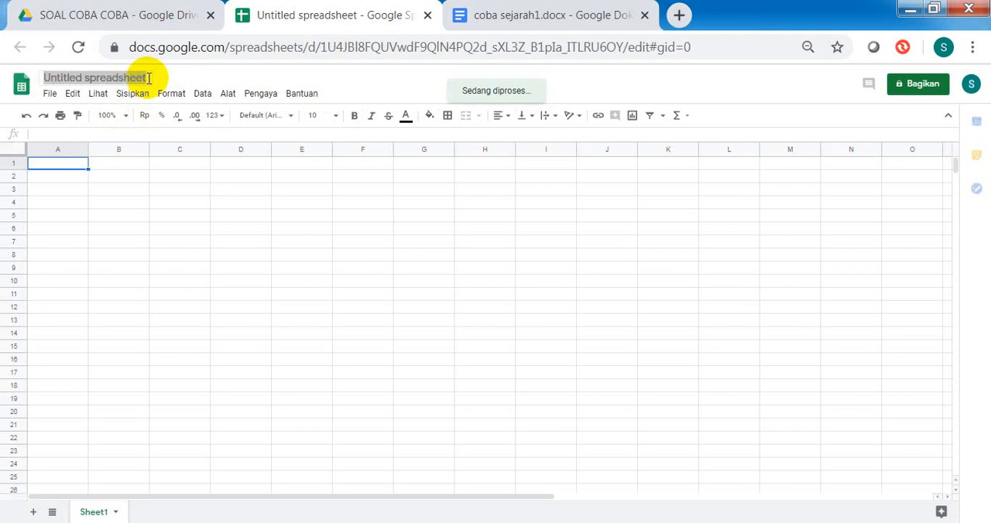
pyautogui.click(143, 79)
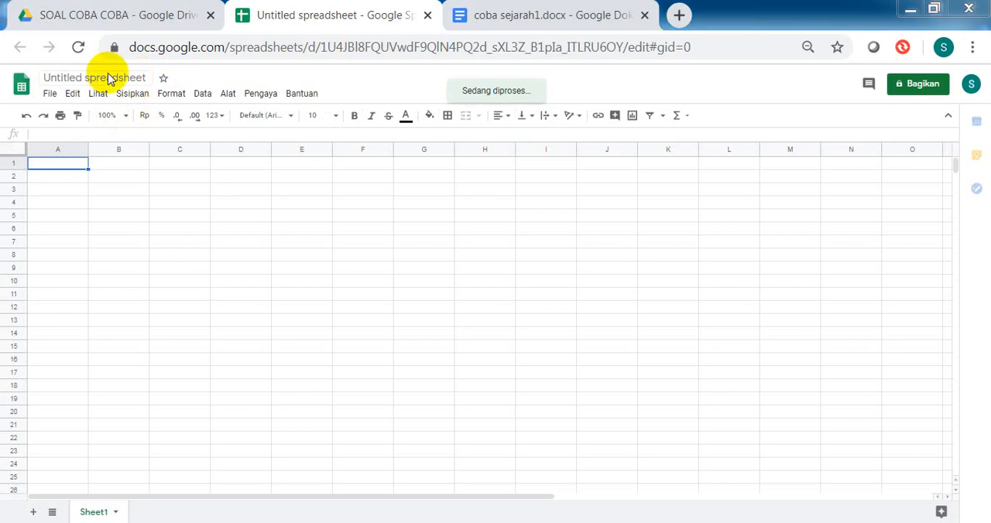
pyautogui.click(125, 80)
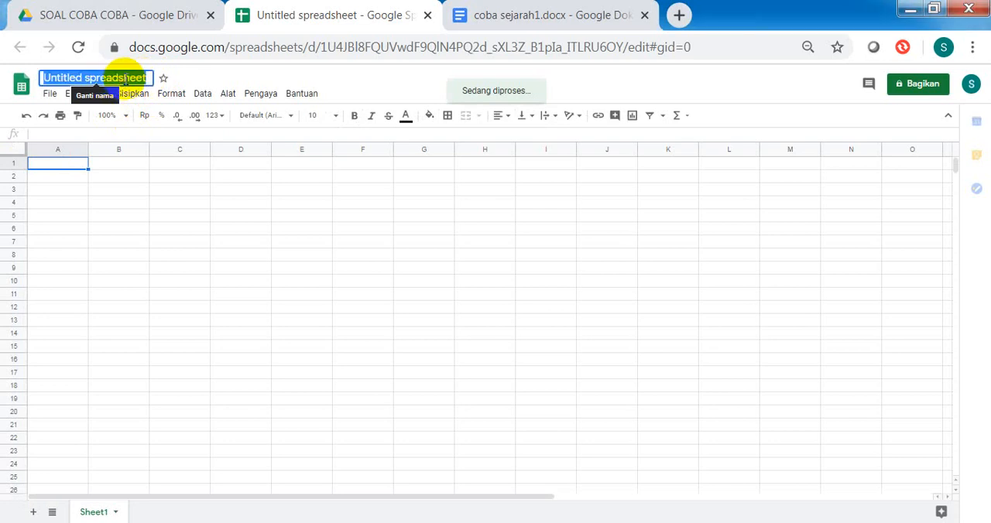
pyautogui.write('S')
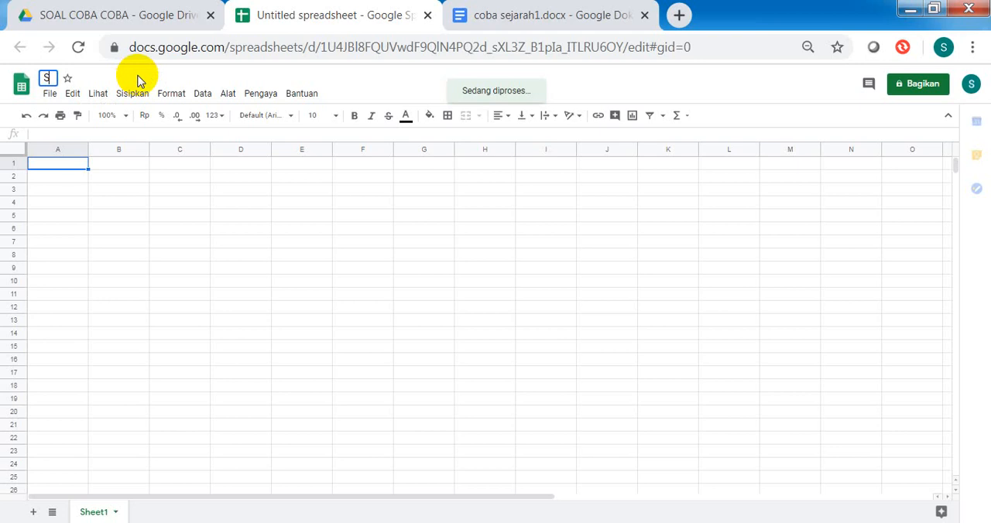
pyautogui.write('OAL')
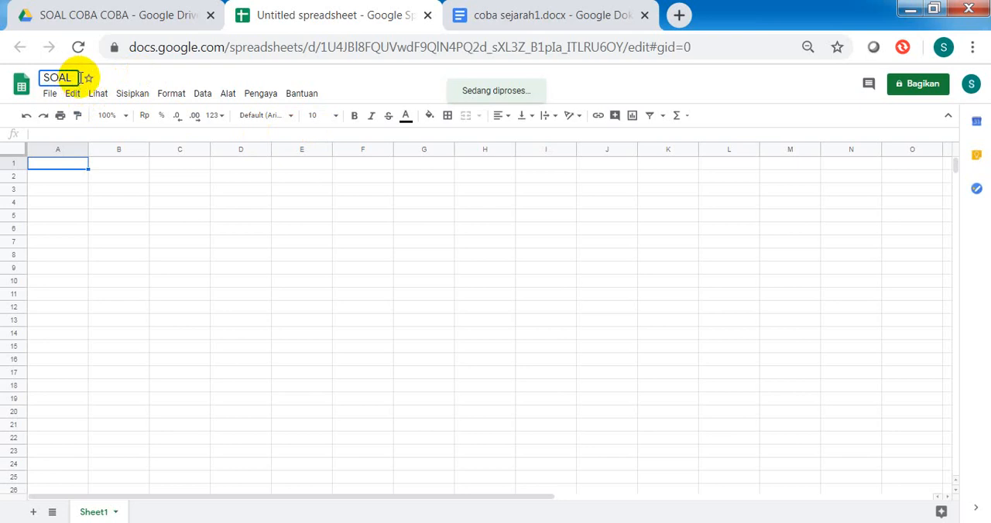
pyautogui.write('COBA')
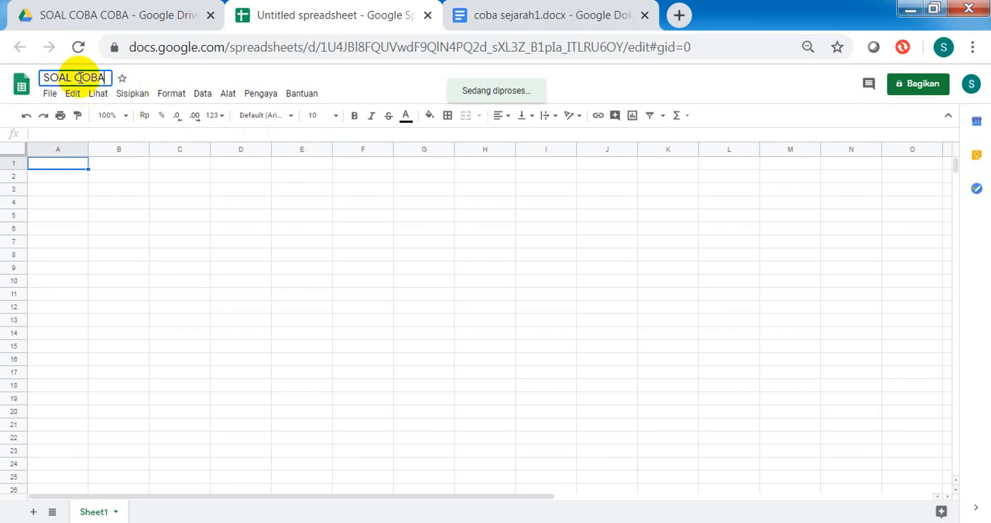
pyautogui.click(116, 170)
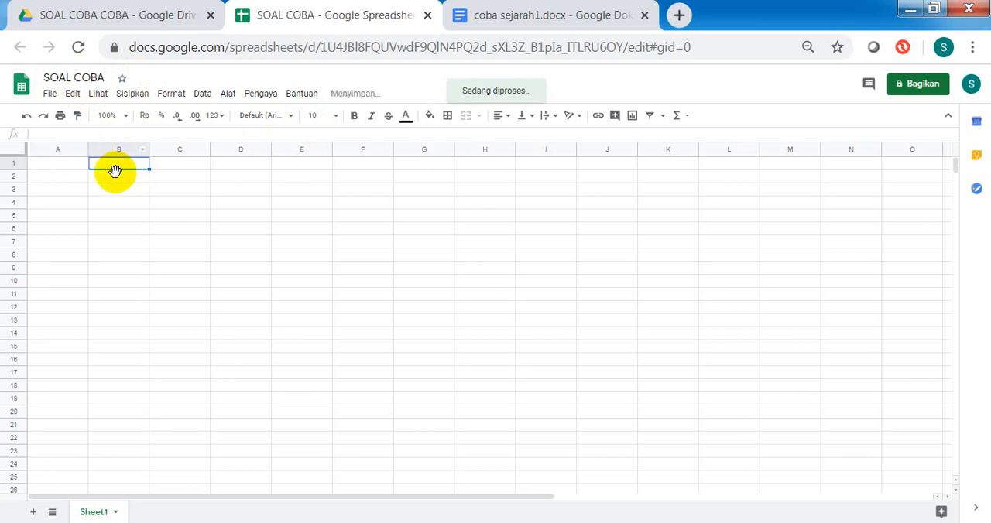
# Step: Copy the whole text of the coba sejarah1 document and paste it into the SOAL COBA spreadsheet starting at cell A1
pyautogui.click(76, 165)
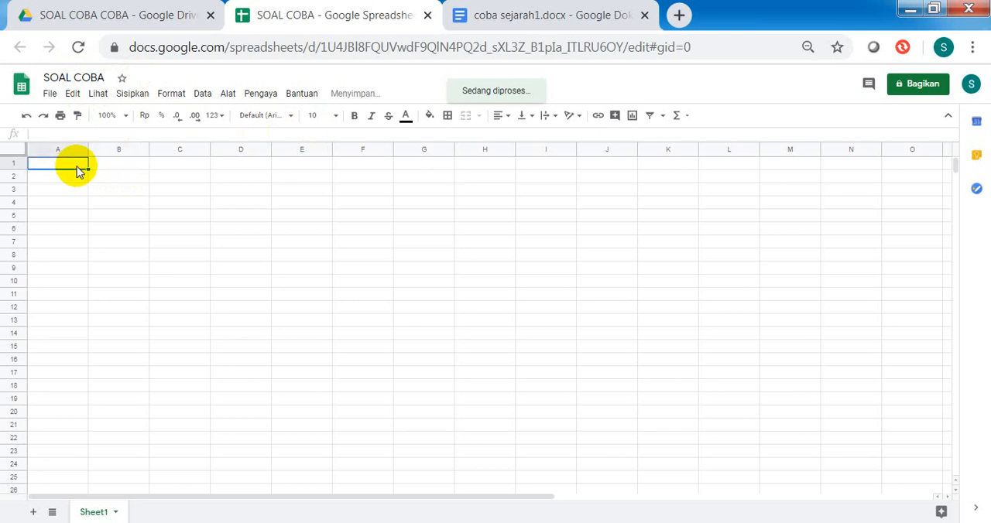
pyautogui.click(539, 19)
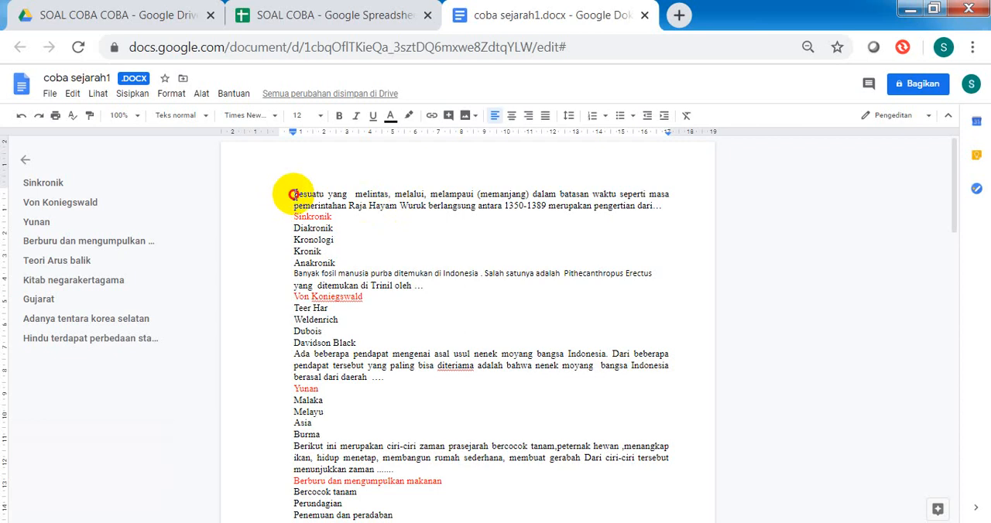
pyautogui.moveTo(294, 194); pyautogui.dragTo(379, 309)
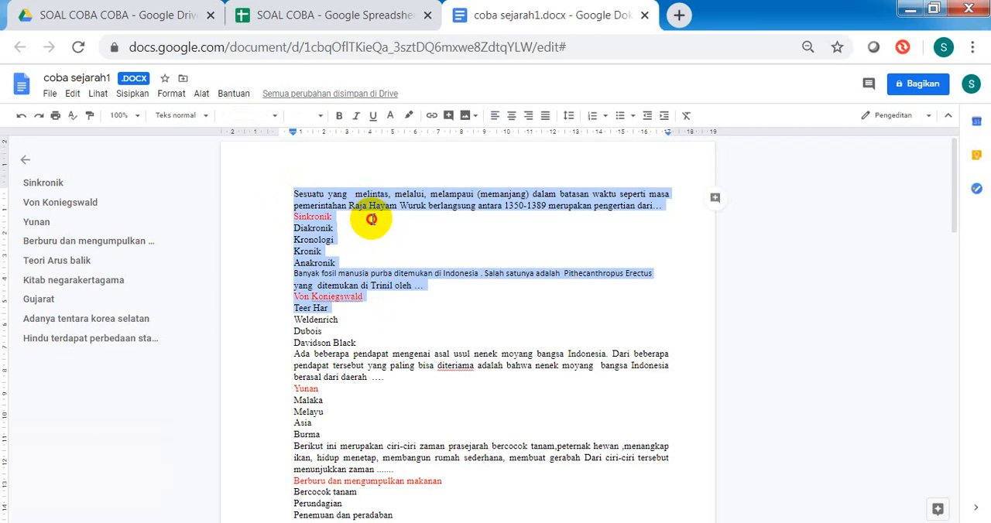
pyautogui.click(371, 218)
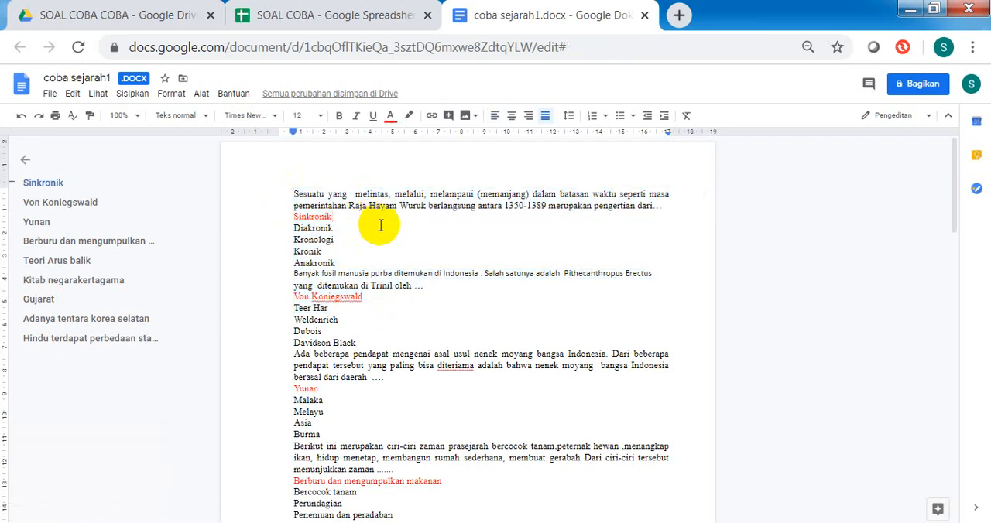
pyautogui.hotkey('ctrl', 'a')
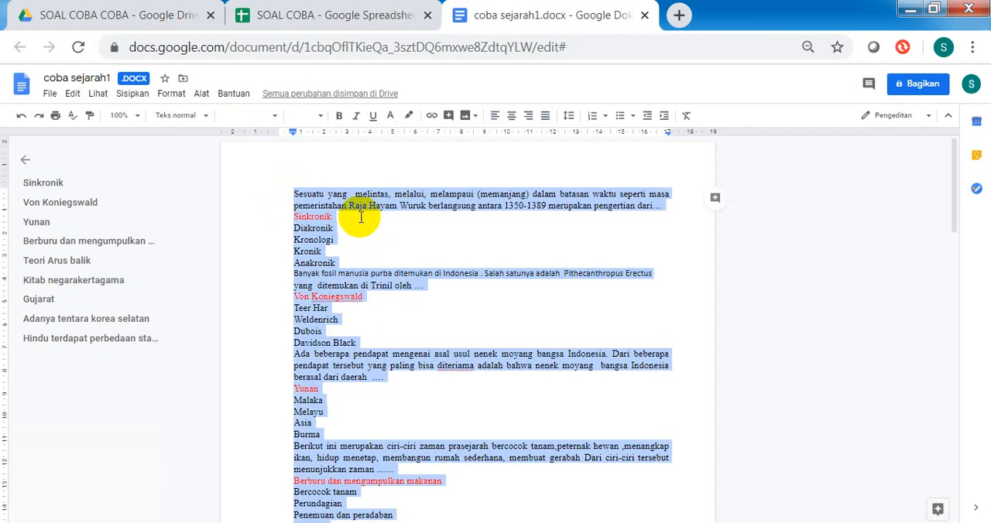
pyautogui.click(283, 17)
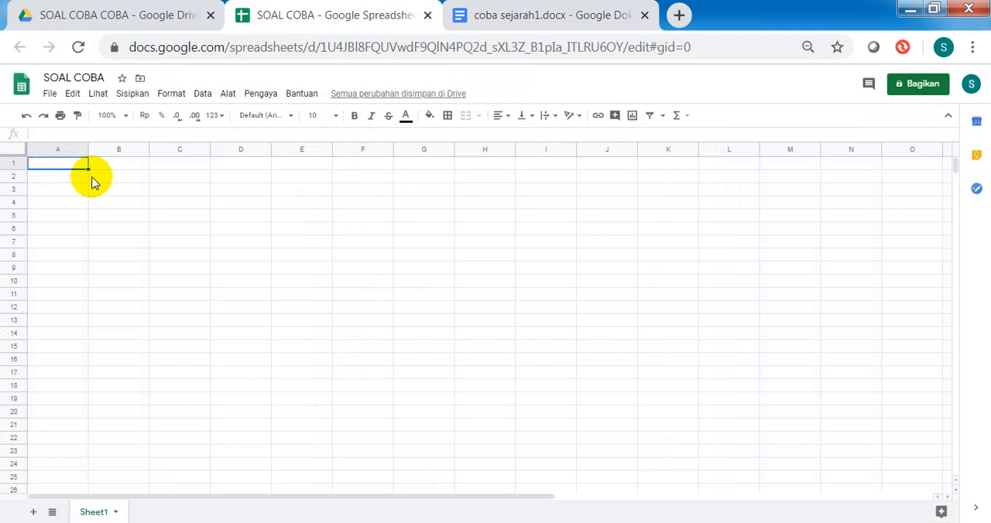
pyautogui.hotkey('ctrl', 'v')
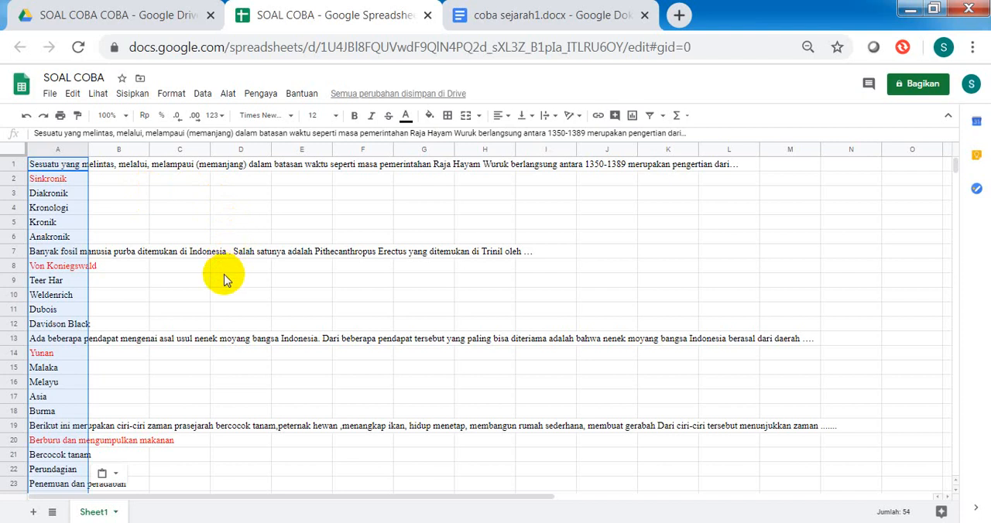
pyautogui.click(424, 222)
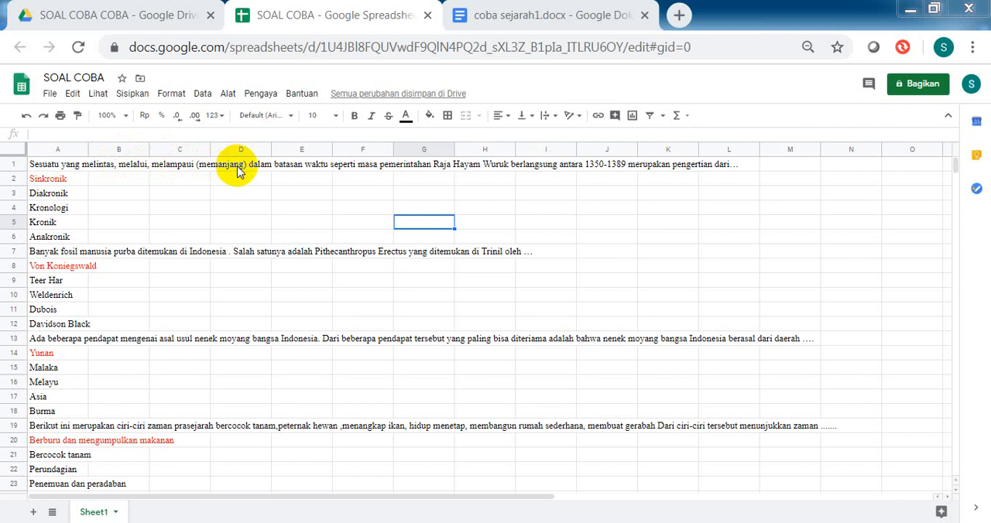
# Step: Copy the first question's answer options in A2:A6 and paste them transposed into row 1 starting at B1
pyautogui.click(78, 181)
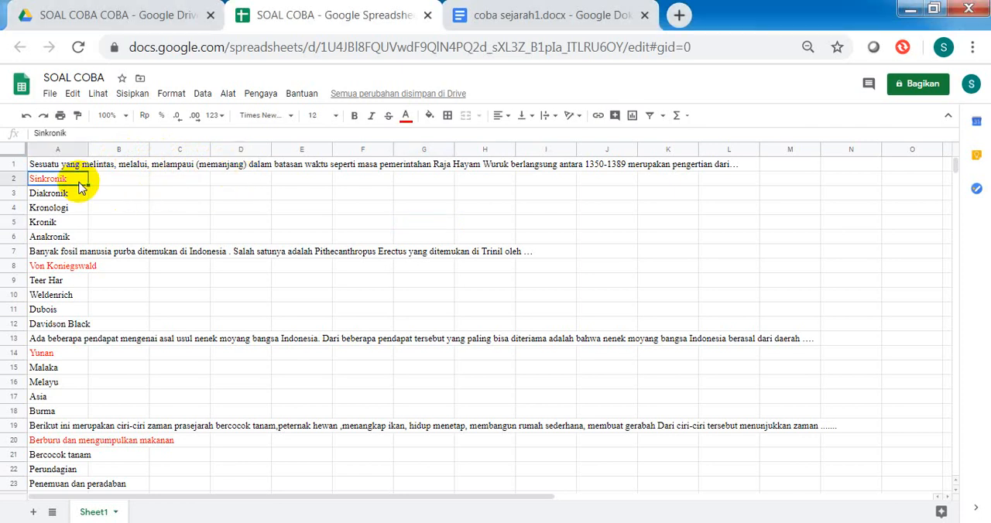
pyautogui.keyDown('shift'); pyautogui.click(78, 236); pyautogui.keyUp('shift')
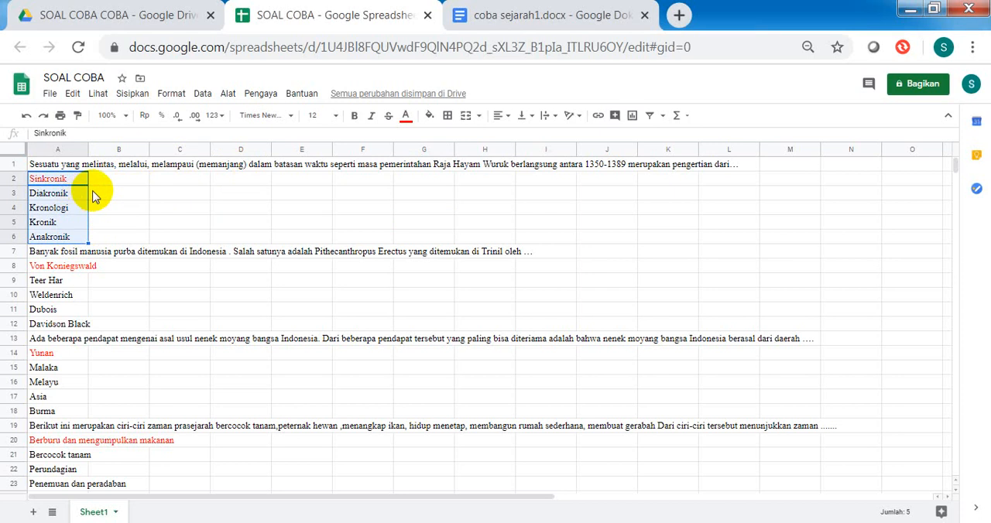
pyautogui.hotkey('ctrl', 'c')
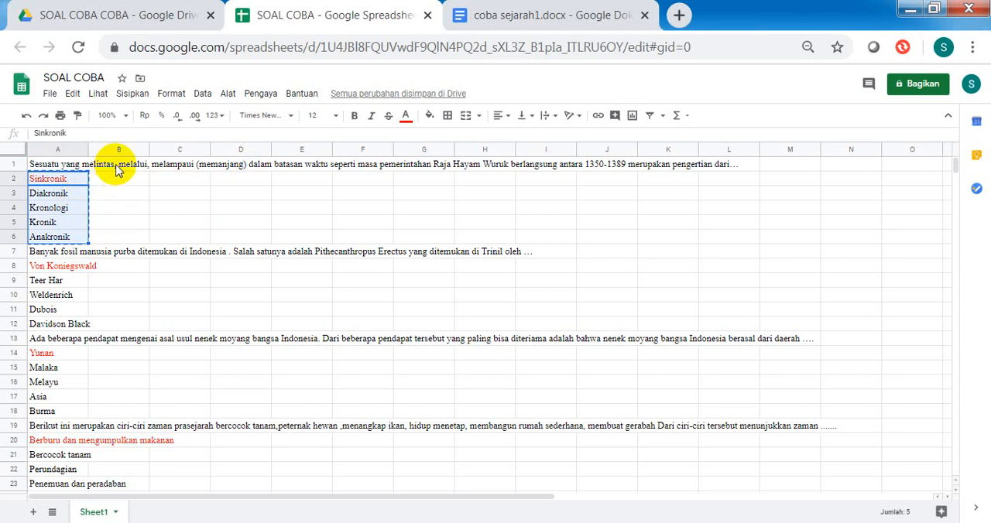
pyautogui.click(116, 166)
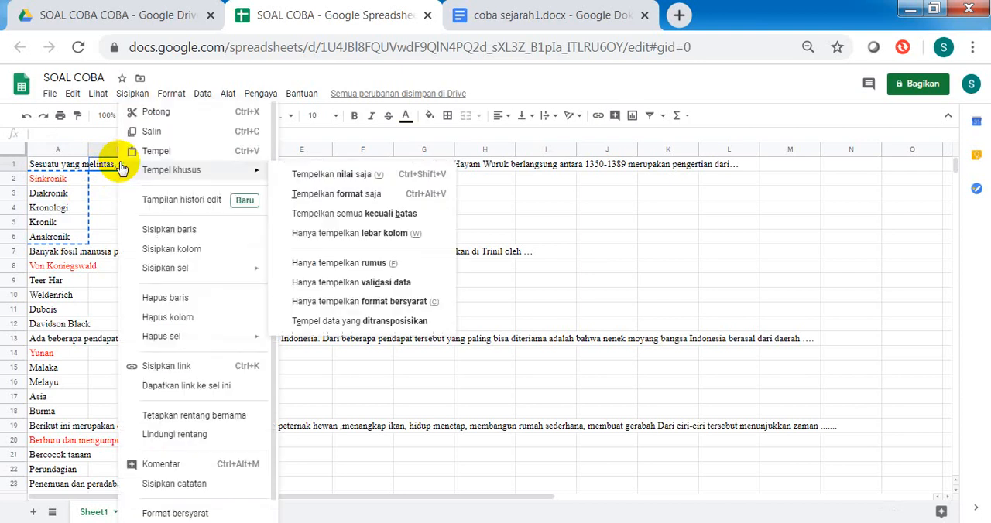
pyautogui.rightClick(122, 168)
pyautogui.moveTo(123, 170)
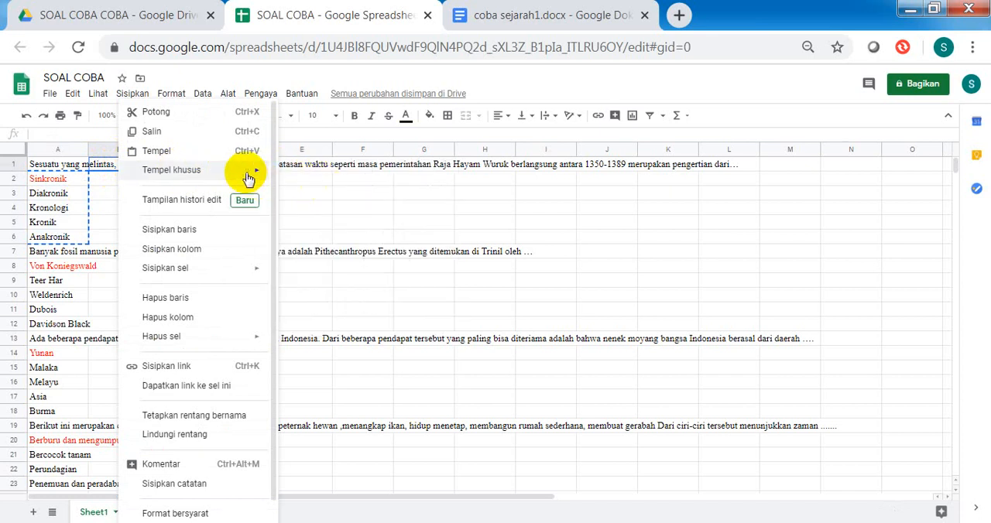
pyautogui.moveTo(255, 171)
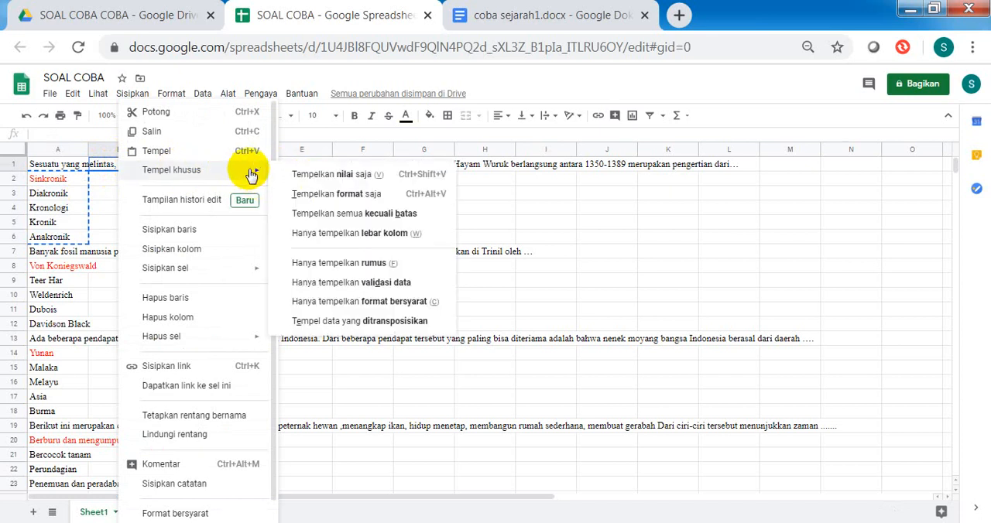
pyautogui.click(378, 322)
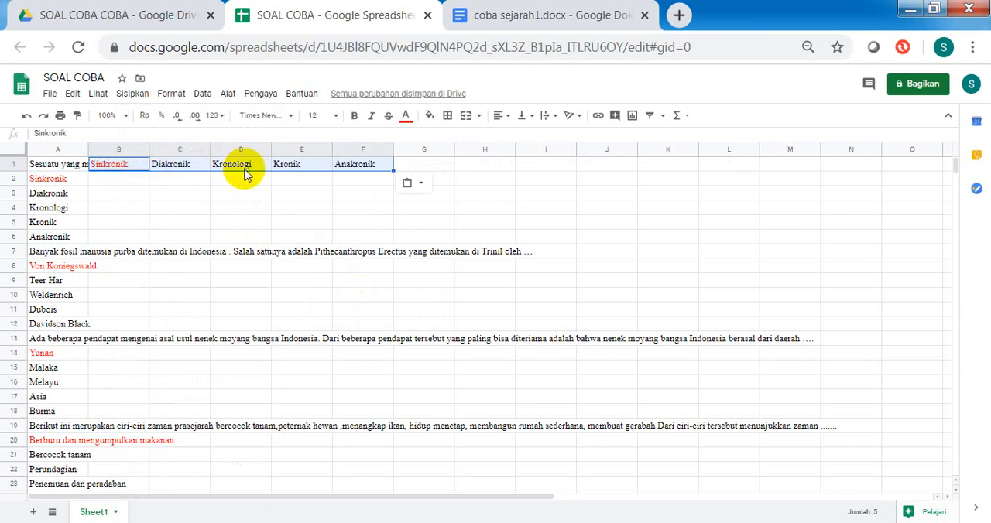
# Step: Delete rows 2 to 6, which hold the first question's original vertical answer options
pyautogui.click(64, 183)
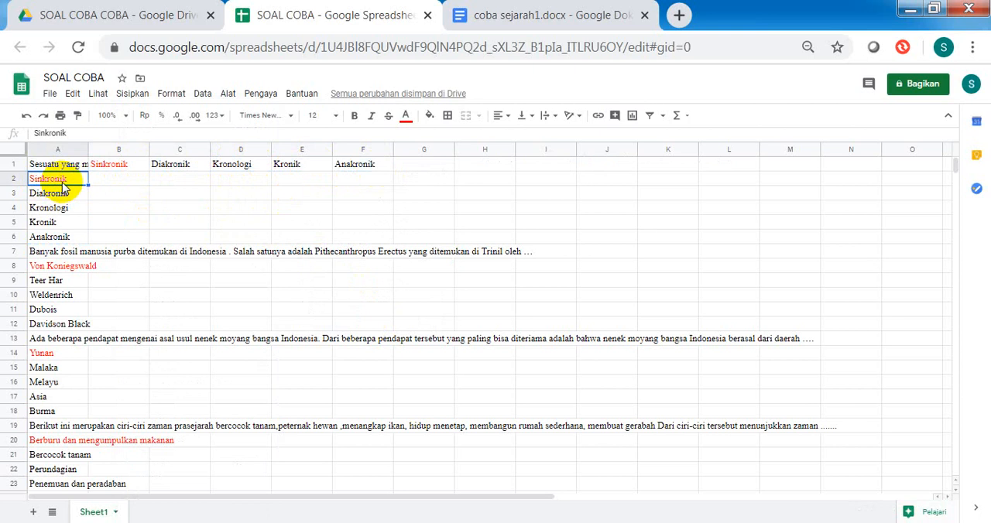
pyautogui.keyDown('shift'); pyautogui.click(60, 240); pyautogui.keyUp('shift')
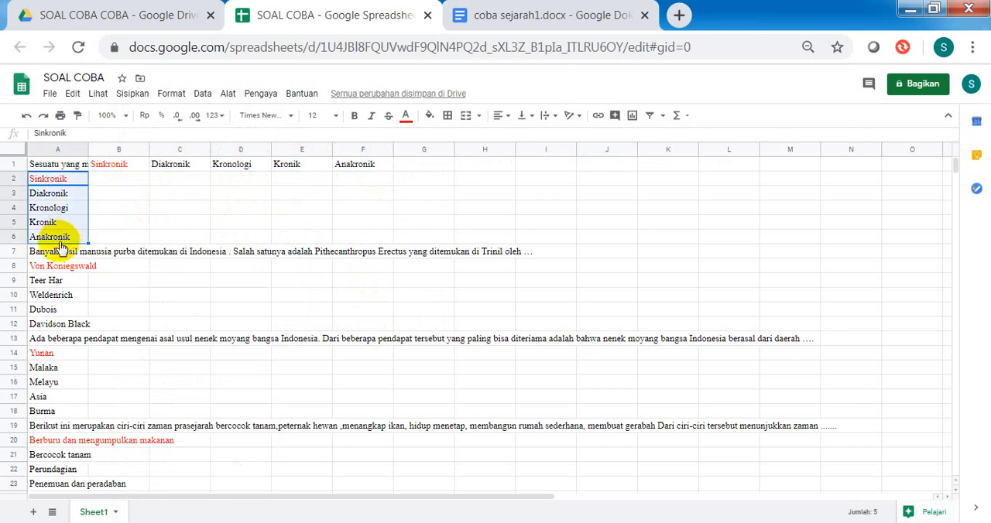
pyautogui.rightClick(67, 235)
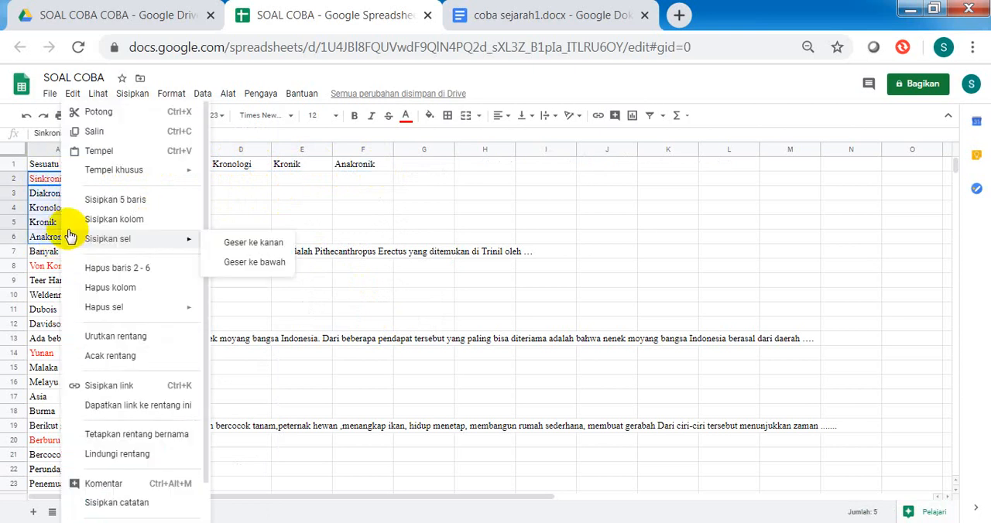
pyautogui.click(128, 268)
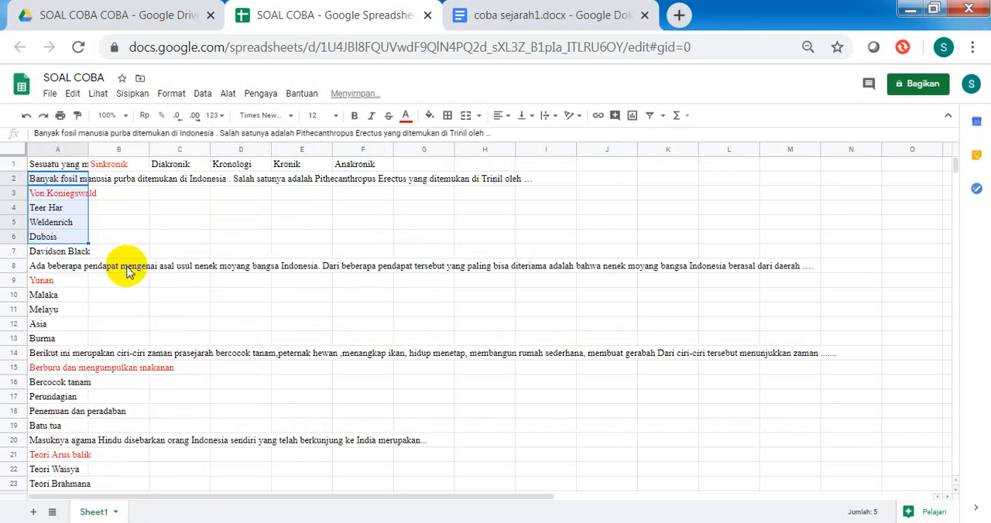
pyautogui.click(132, 225)
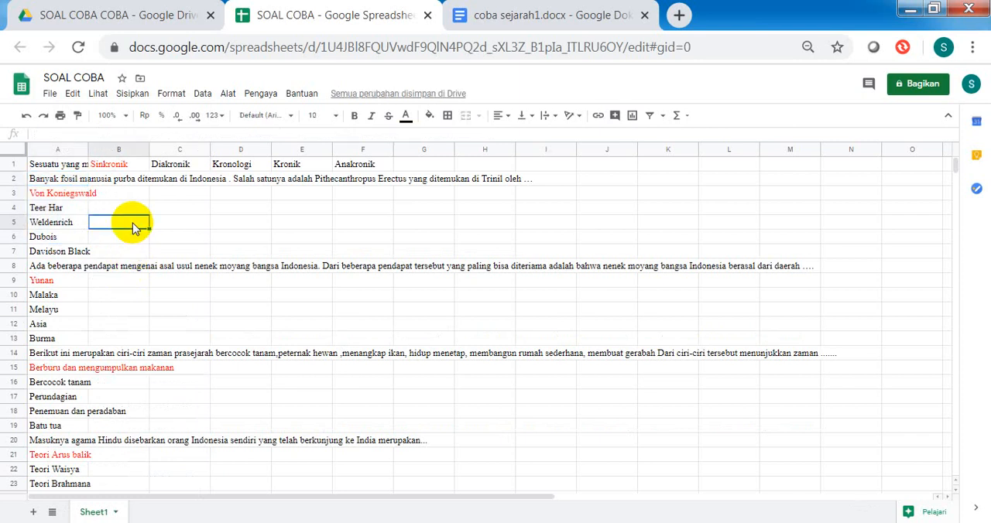
# Step: Copy the second question's answer options in A3:A7 and paste them transposed into row 2 starting at B2
pyautogui.click(59, 197)
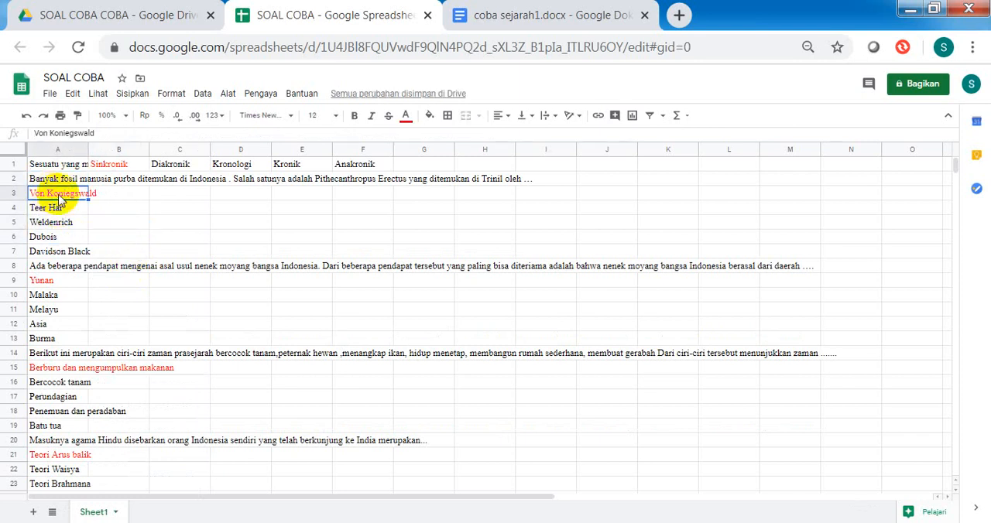
pyautogui.moveTo(58, 199); pyautogui.dragTo(66, 255)
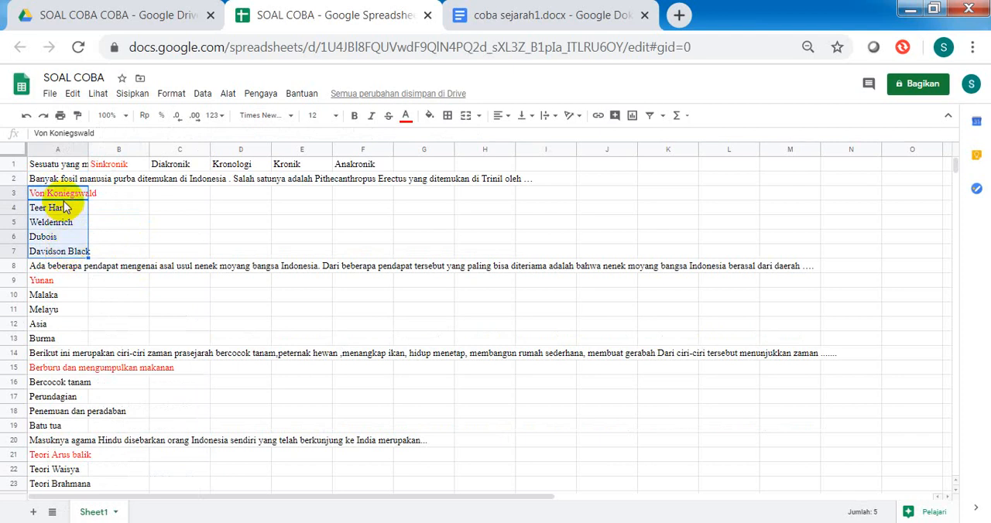
pyautogui.hotkey('ctrl', 'c')
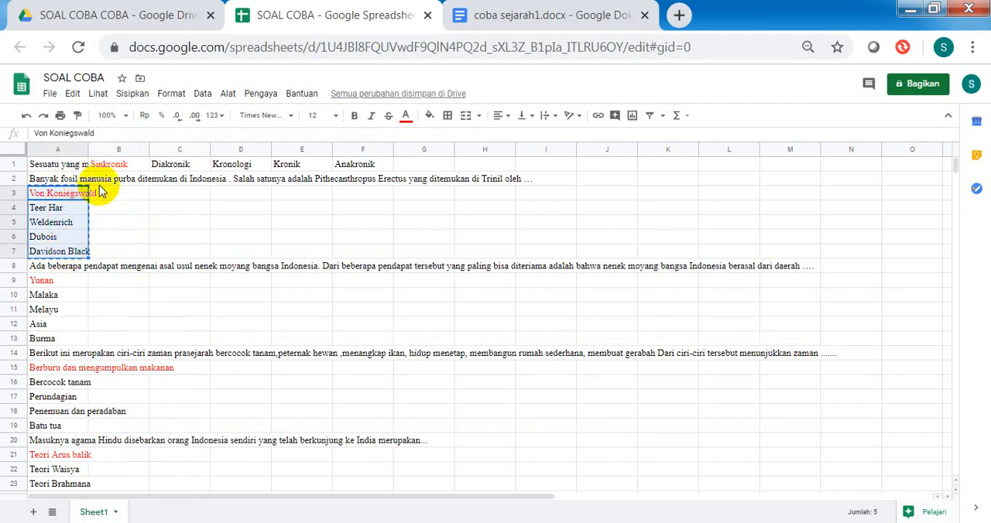
pyautogui.click(111, 181)
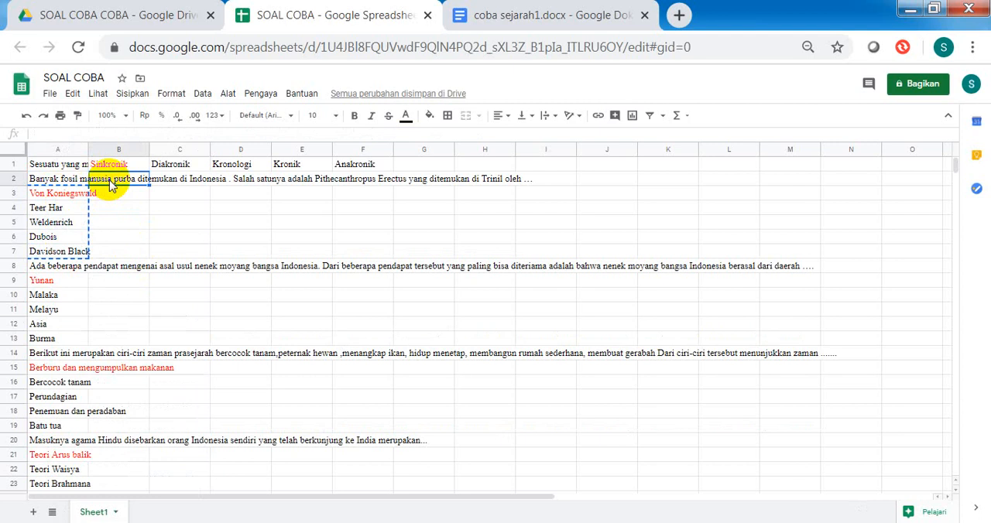
pyautogui.rightClick(109, 182)
pyautogui.moveTo(118, 174)
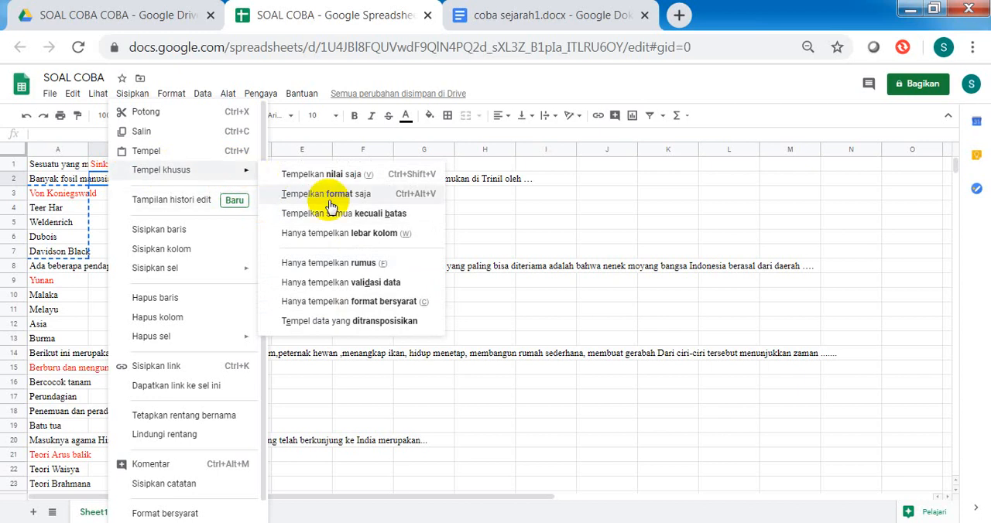
pyautogui.click(367, 330)
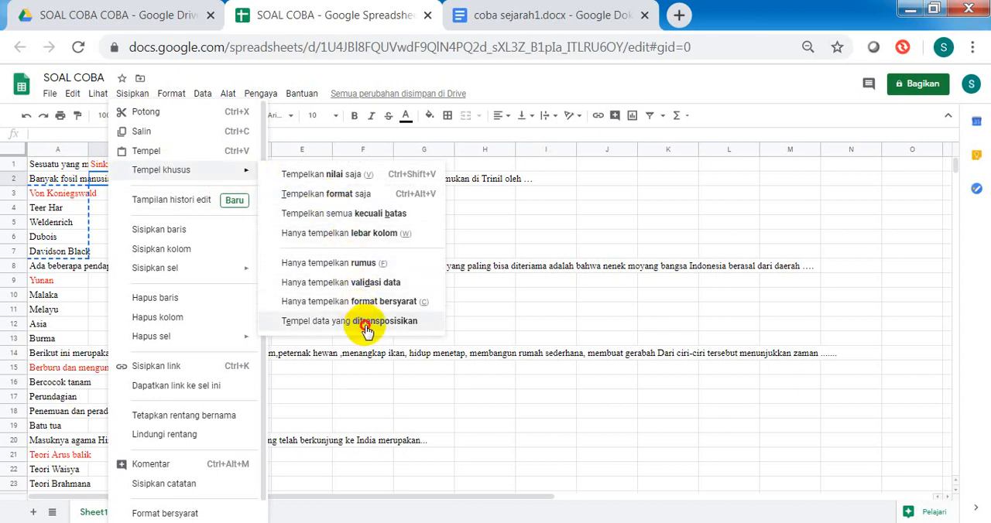
pyautogui.click(367, 330)
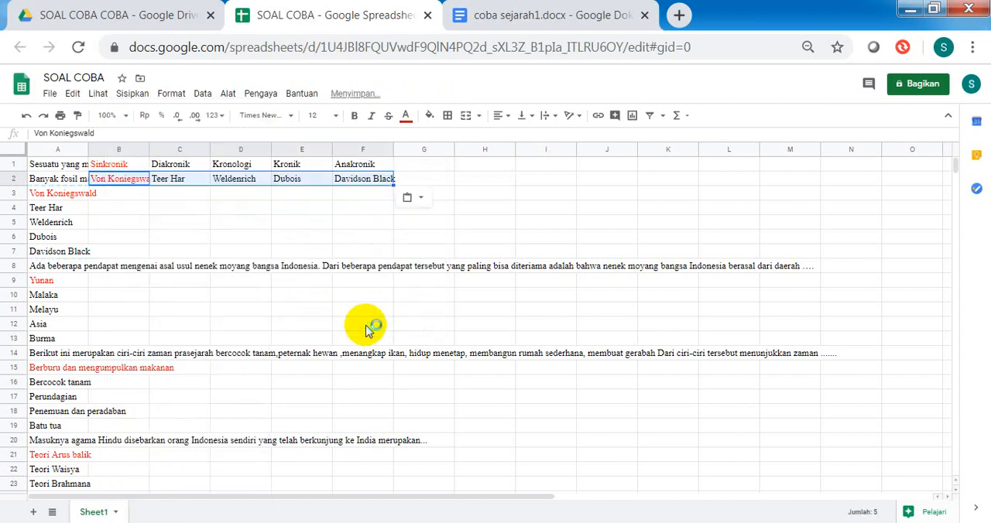
# Step: Delete rows 3 to 7, which hold the second question's original vertical answer options
pyautogui.click(40, 198)
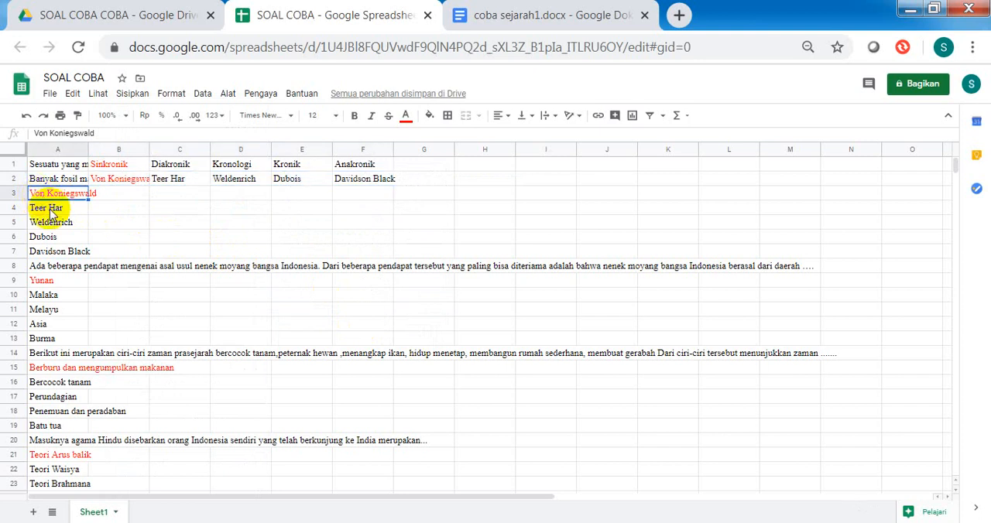
pyautogui.keyDown('shift'); pyautogui.click(58, 254); pyautogui.keyUp('shift')
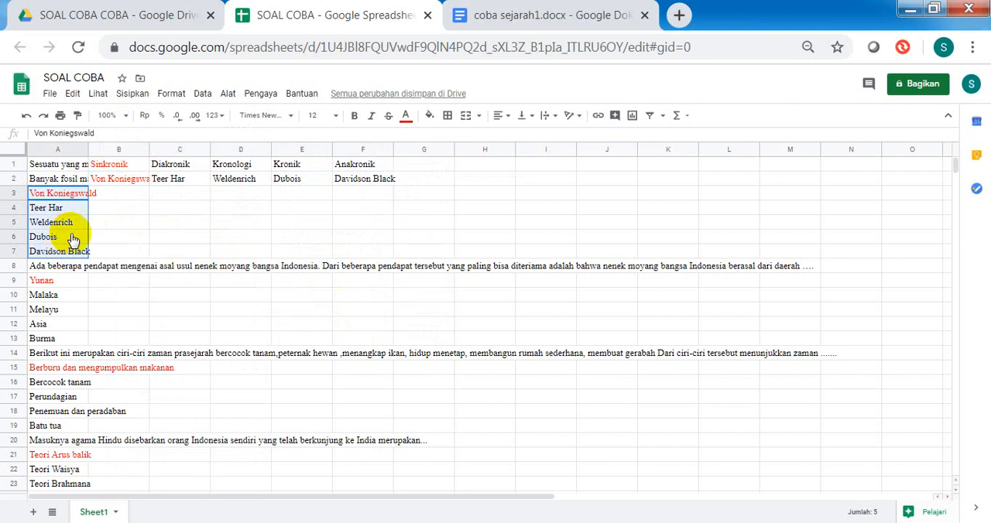
pyautogui.rightClick(62, 237)
pyautogui.click(136, 270)
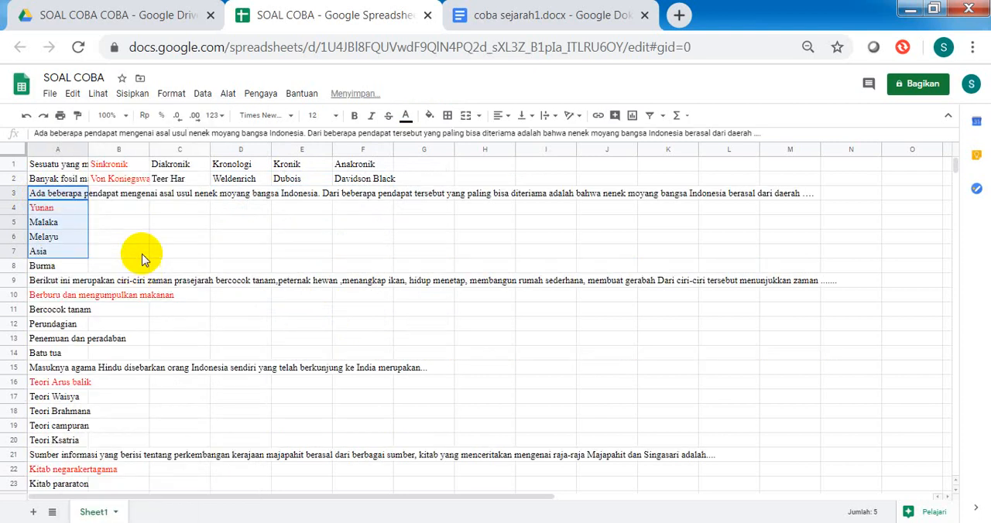
pyautogui.click(145, 254)
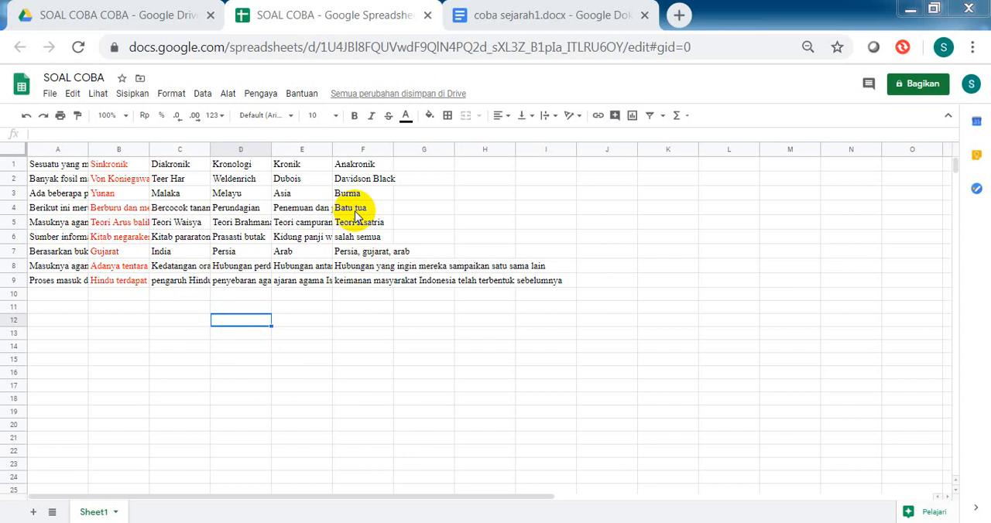
pyautogui.click(524, 16)
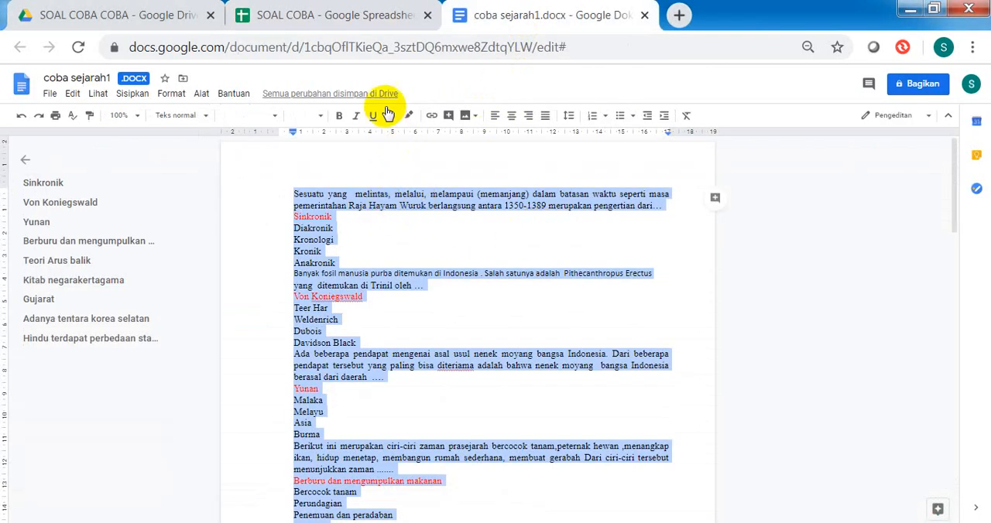
pyautogui.click(332, 27)
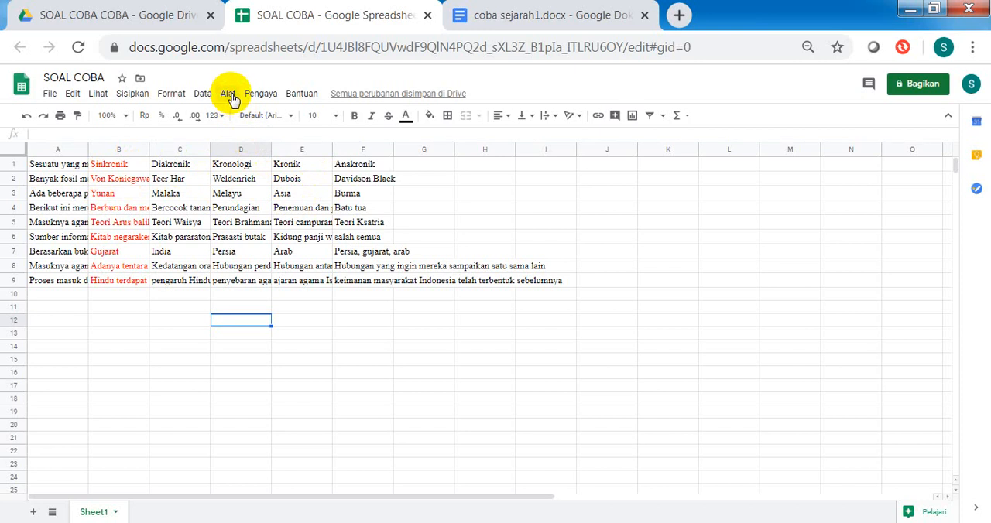
pyautogui.click(988, 522)
pyautogui.click(989, 522)
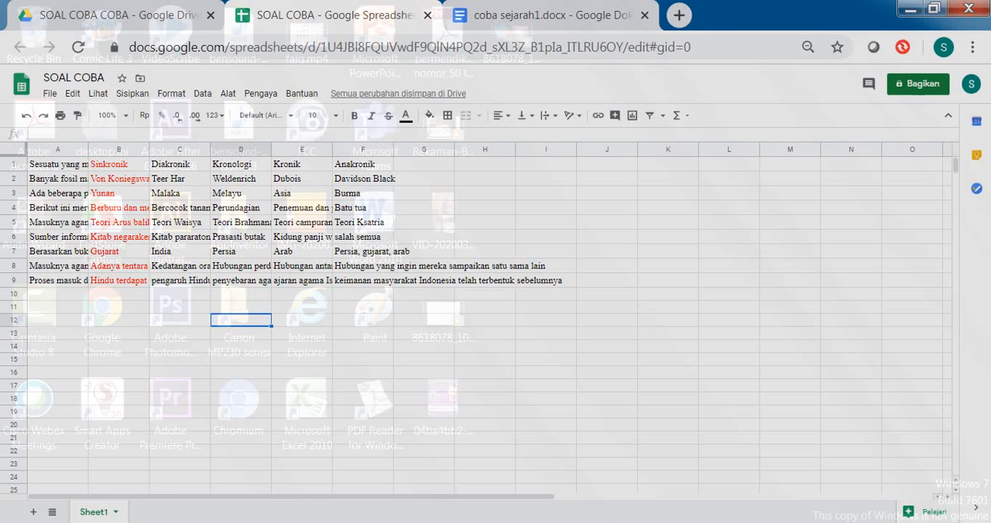
pyautogui.click(424, 178)
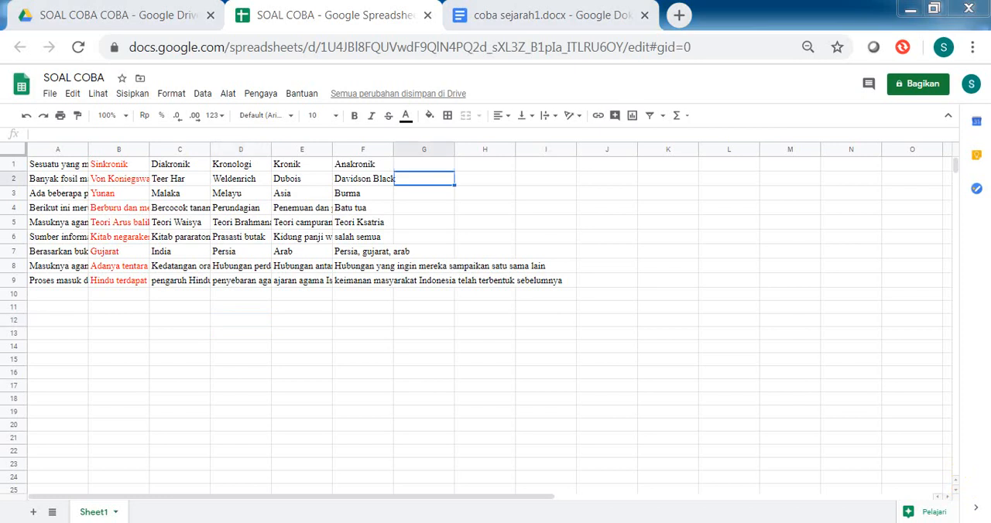
# Step: Open the script editor for the SOAL COBA spreadsheet and place the cursor in the default function of Kode.gs
pyautogui.click(228, 96)
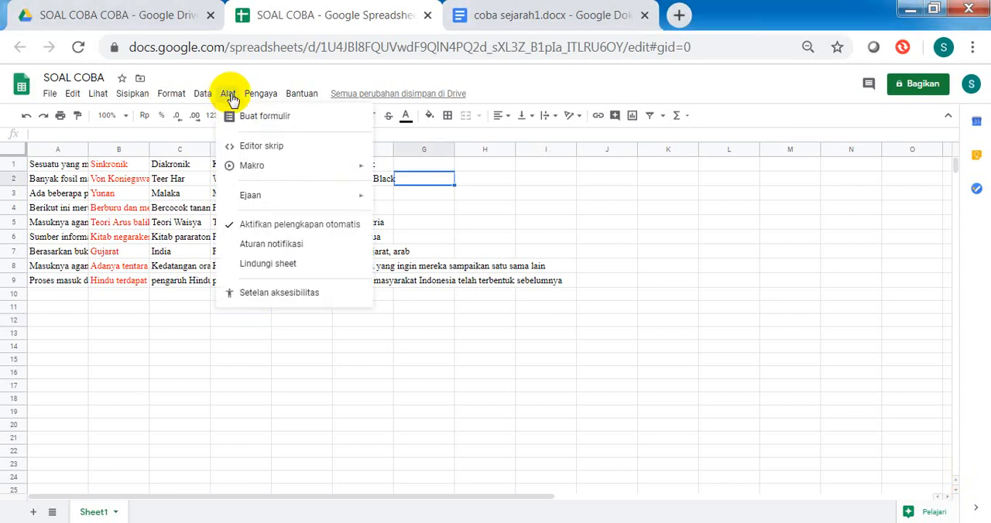
pyautogui.click(250, 150)
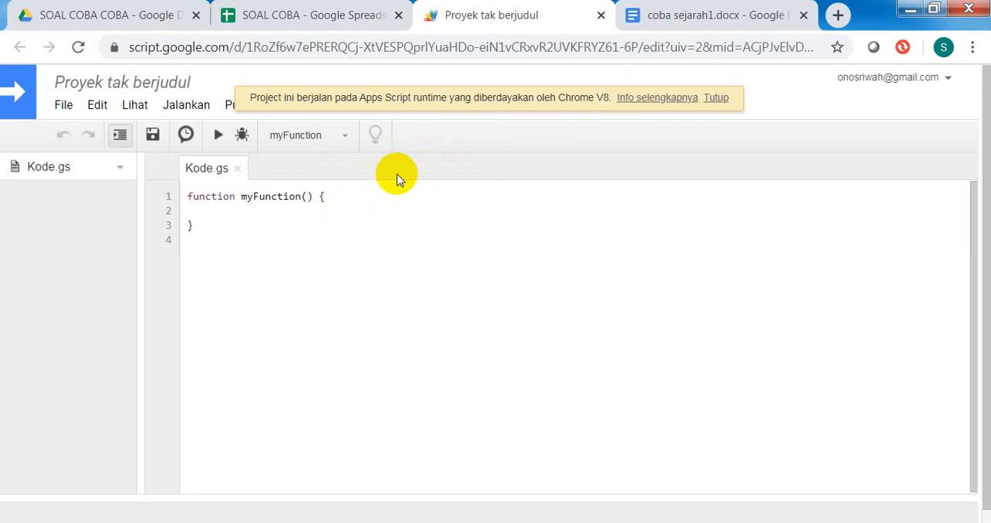
pyautogui.click(348, 207)
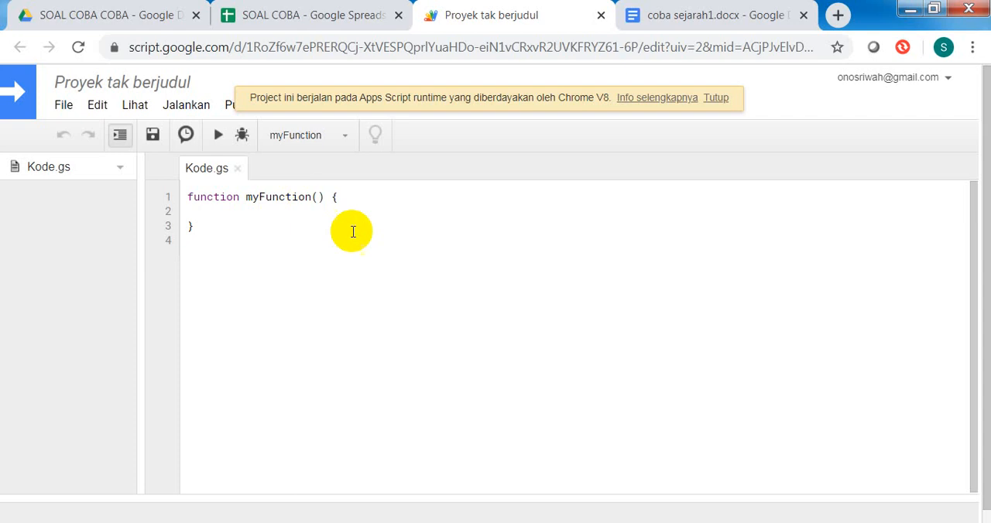
# Step: Switch to the Word document Script Spreadsheet to Form.docx and copy its whole script
pyautogui.moveTo(445, 522)
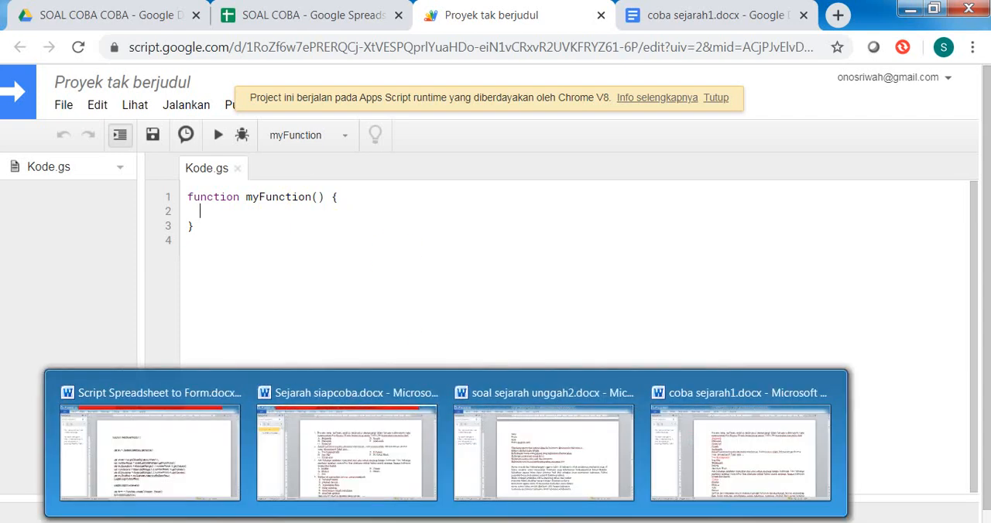
pyautogui.click(201, 476)
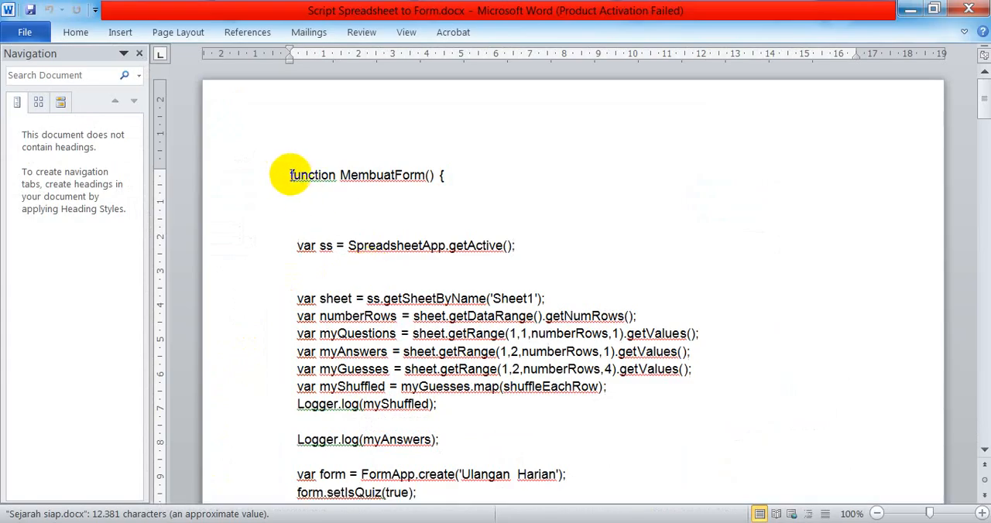
pyautogui.moveTo(290, 175); pyautogui.dragTo(301, 173)
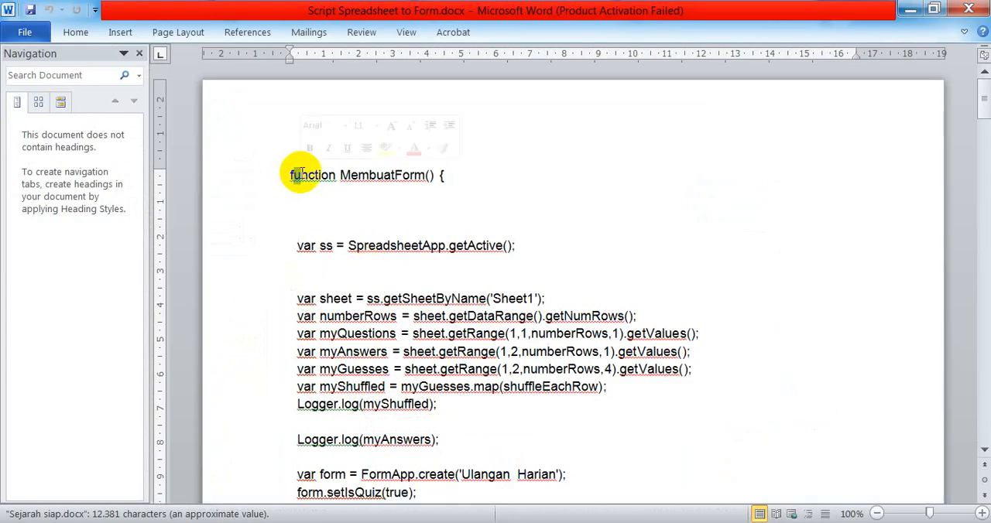
pyautogui.hotkey('ctrl', 'a')
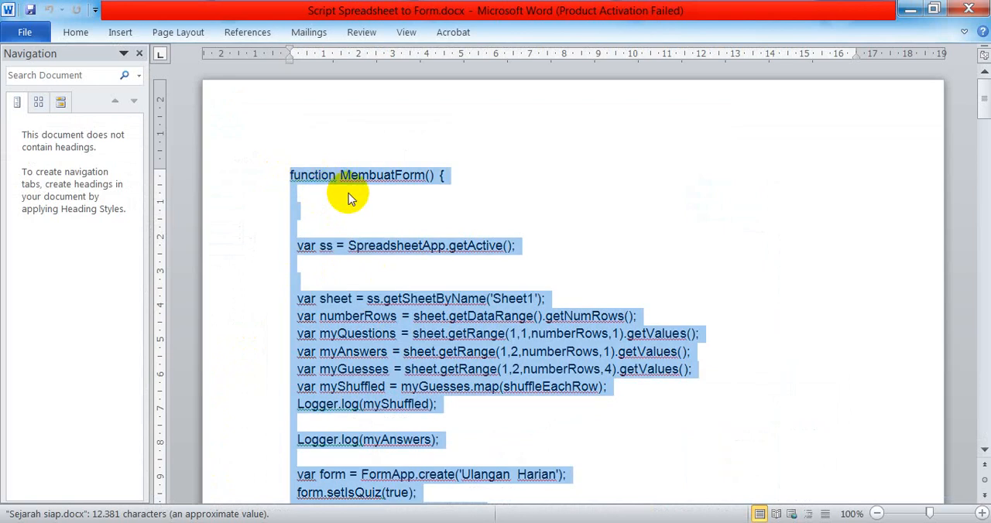
pyautogui.hotkey('ctrl', 'c')
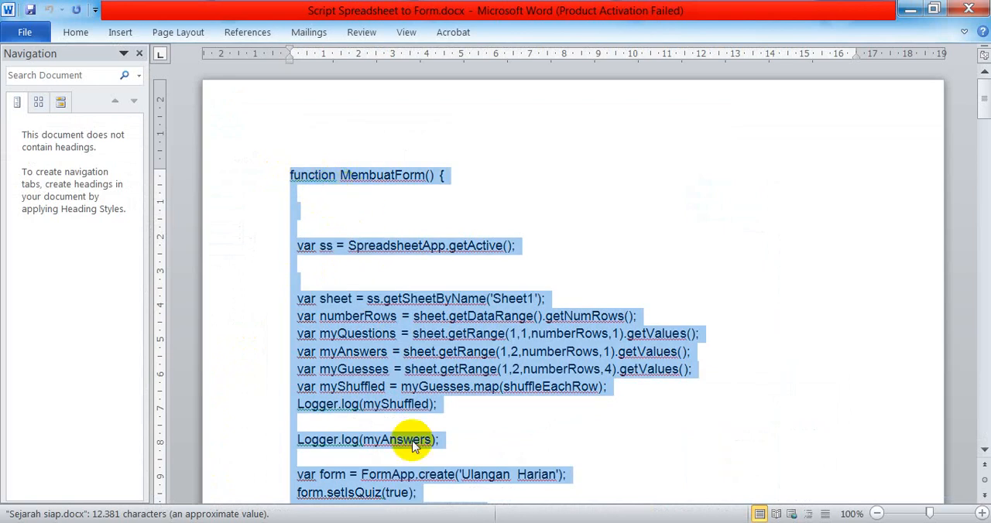
# Step: Return to the script editor in Chrome and replace the default myFunction code in Kode.gs with the copied script
pyautogui.hotkey('alt', 'Tab')
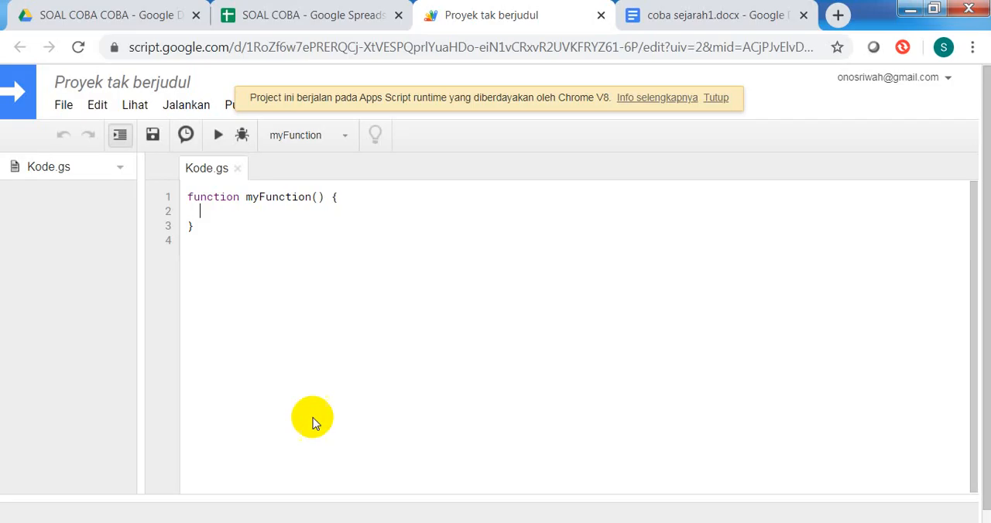
pyautogui.click(187, 196)
pyautogui.moveTo(186, 196); pyautogui.dragTo(305, 233)
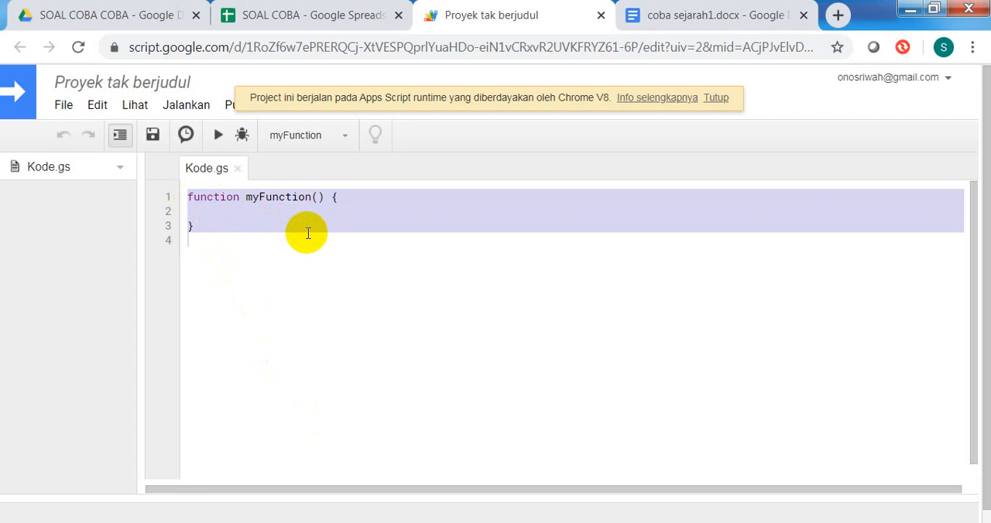
pyautogui.hotkey('ctrl', 'v')
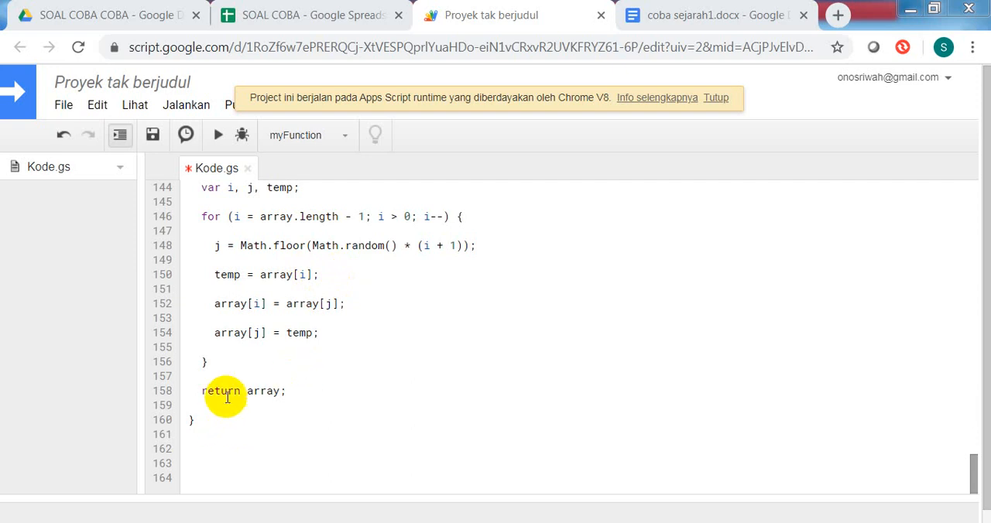
# Step: Save the script project under the name SOAL COBA
pyautogui.click(63, 109)
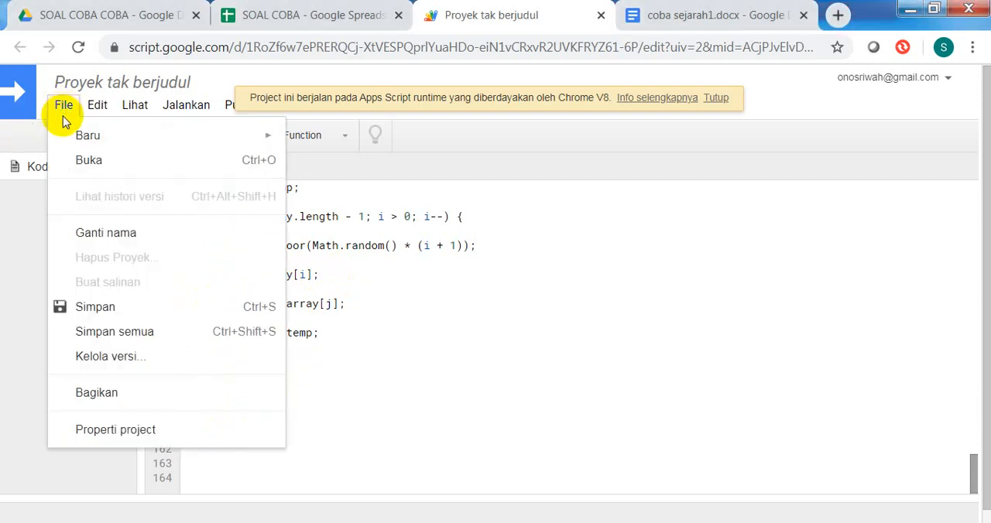
pyautogui.click(96, 307)
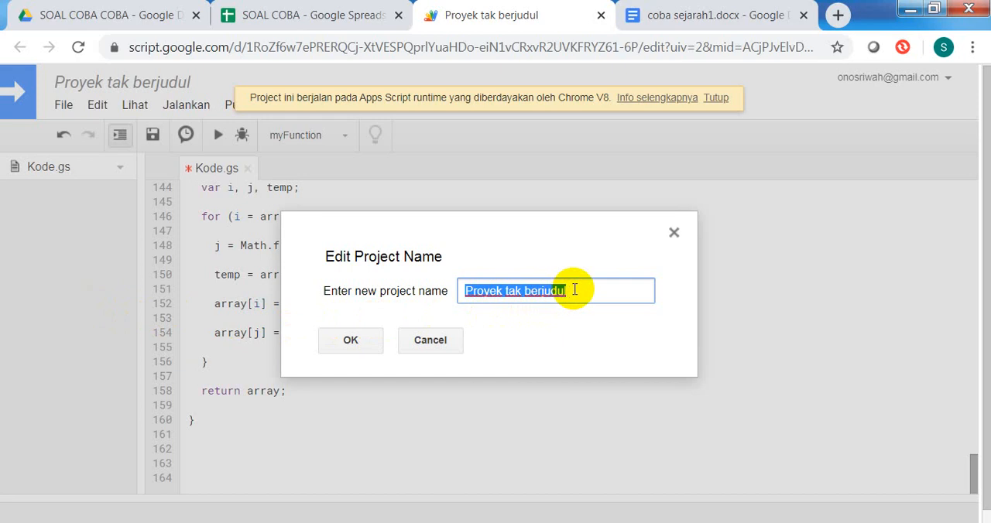
pyautogui.write('SOAL')
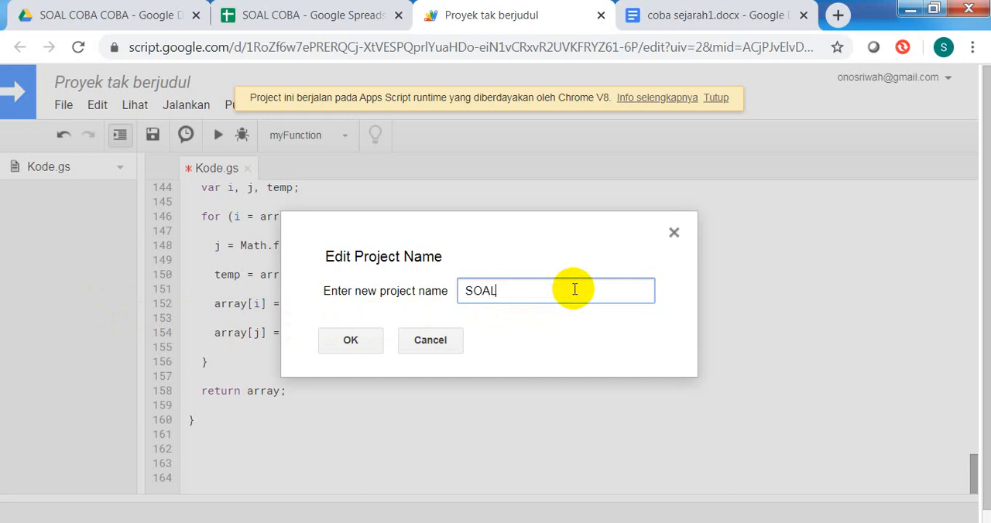
pyautogui.write(' COBA')
pyautogui.click(366, 344)
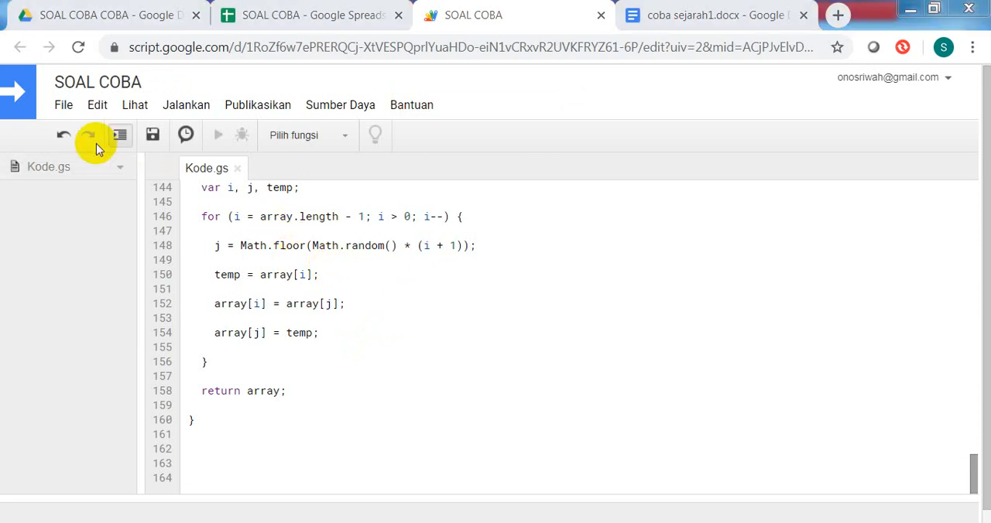
pyautogui.click(62, 105)
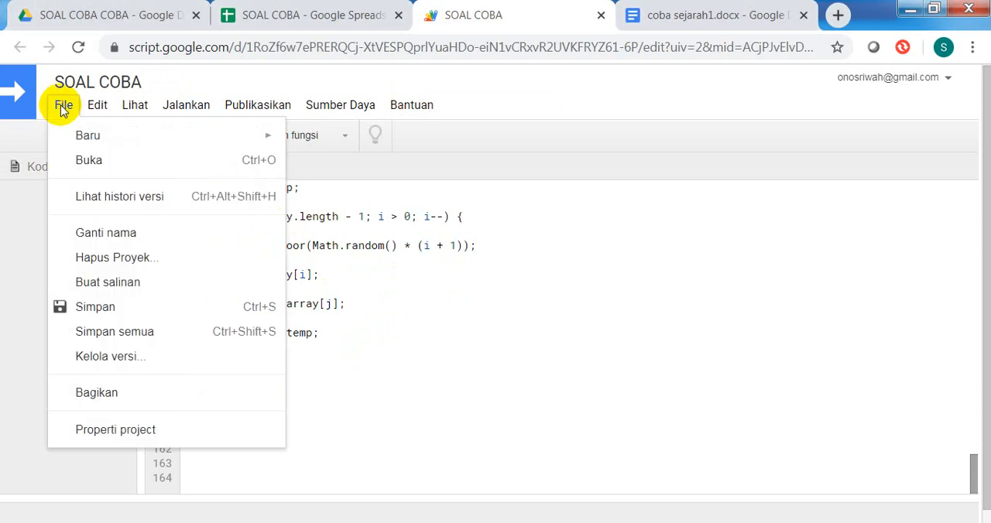
pyautogui.click(134, 306)
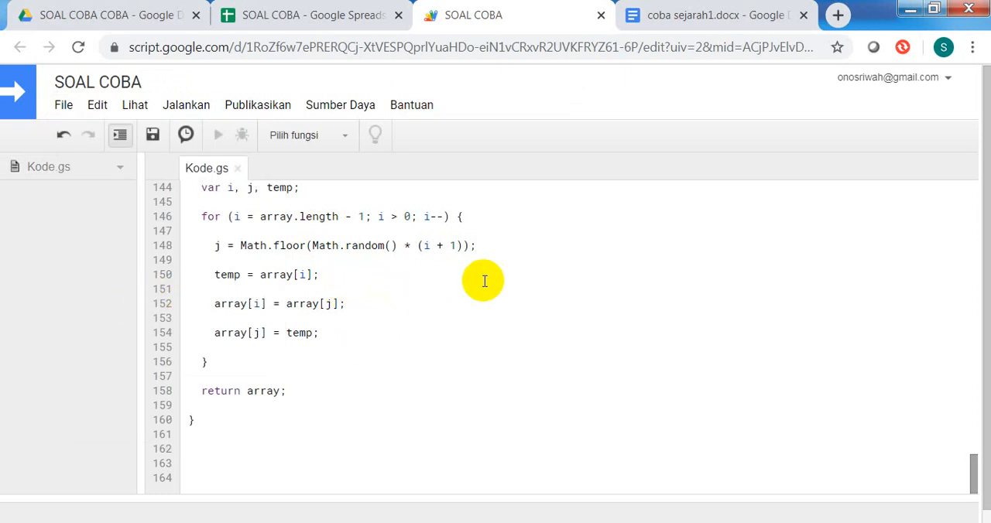
# Step: Run the MembuatForm function of the script
pyautogui.click(199, 112)
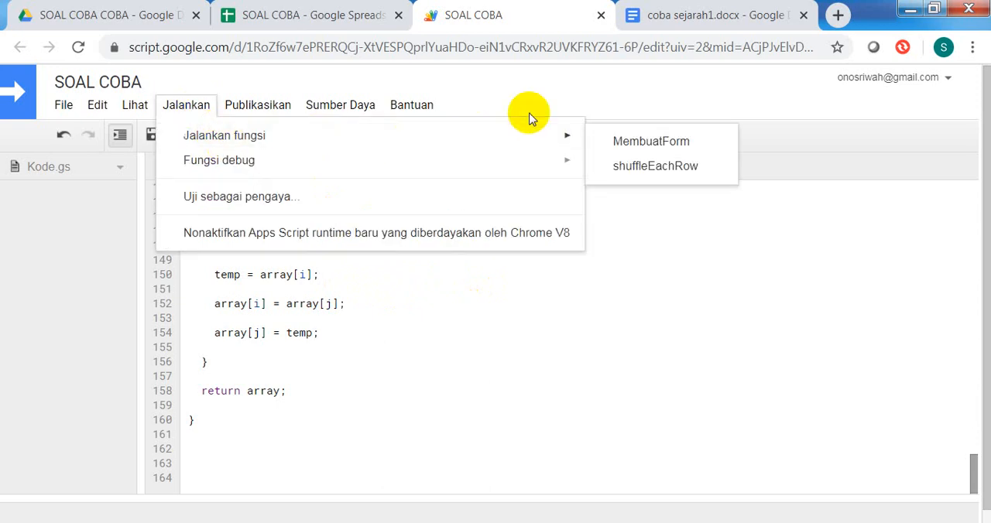
pyautogui.moveTo(588, 139)
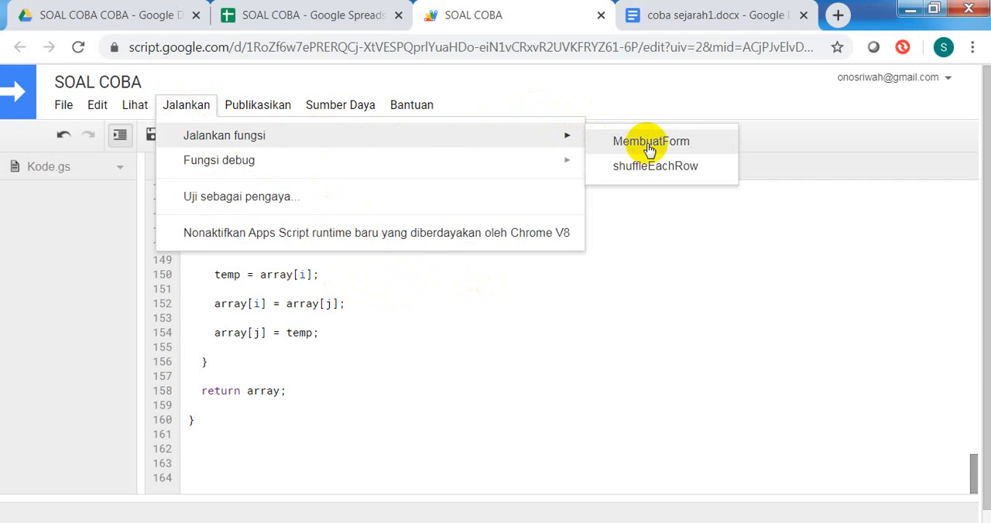
pyautogui.click(647, 144)
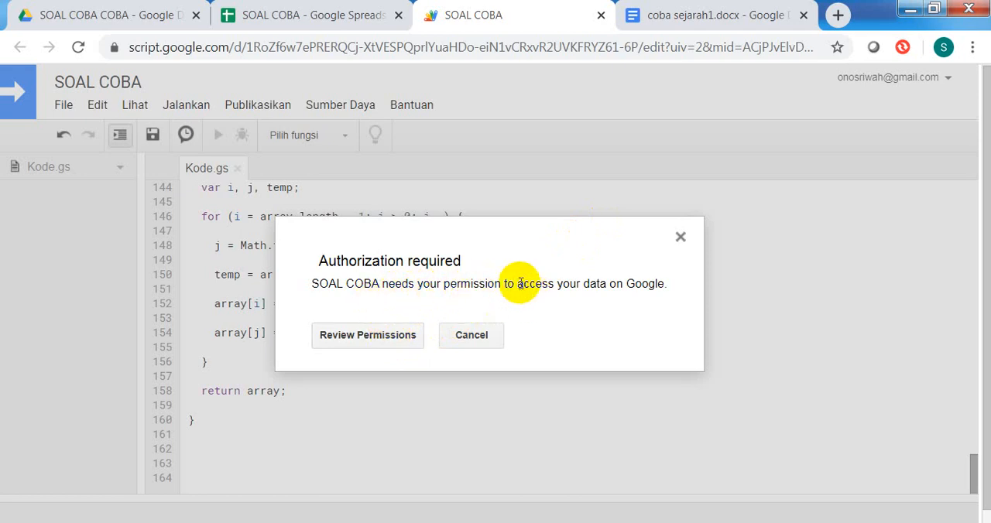
# Step: Review the permissions requested by the SOAL COBA script and choose the signed-in Google account to authorize it
pyautogui.click(396, 340)
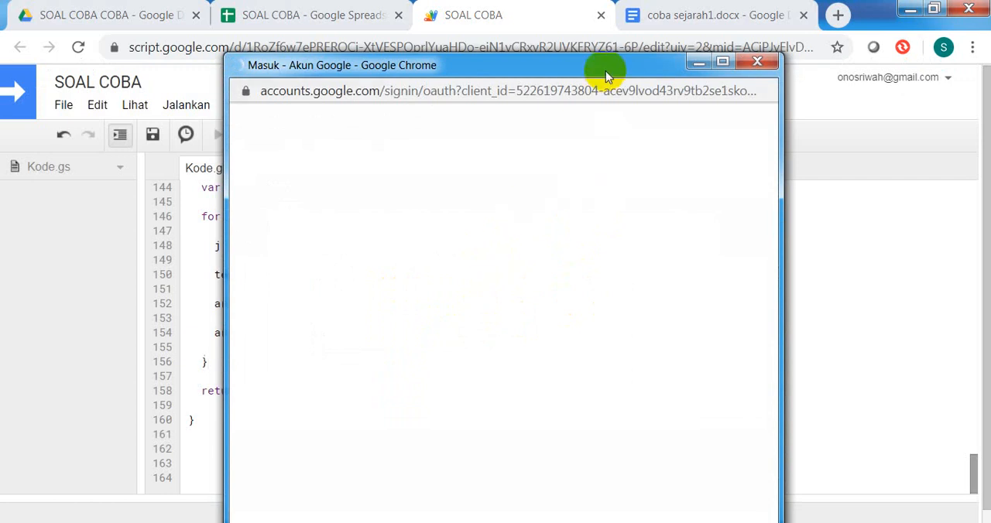
pyautogui.moveTo(607, 66); pyautogui.dragTo(631, 30)
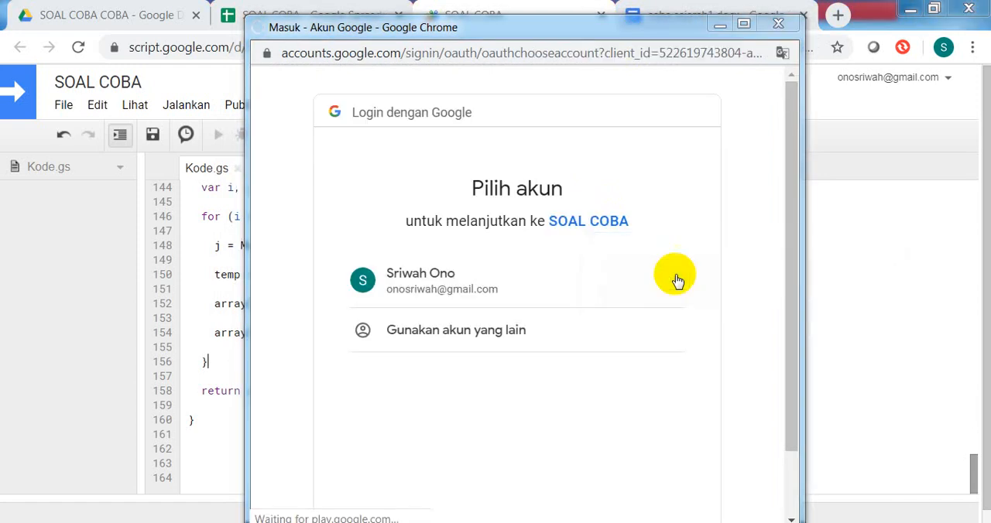
pyautogui.click(424, 283)
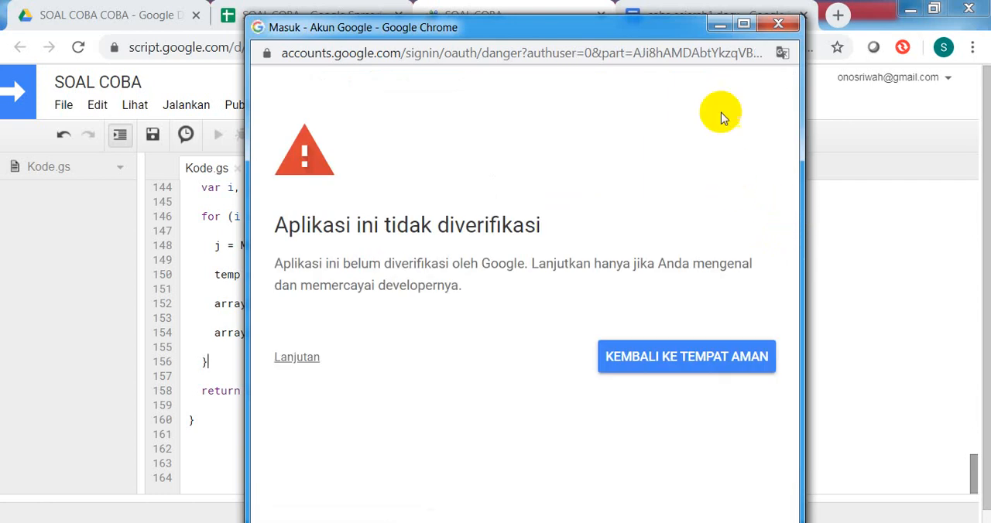
# Step: Expand the advanced details of the unverified app warning and continue to SOAL COBA despite it being marked unsafe
pyautogui.moveTo(630, 26)
pyautogui.mouseDown()
pyautogui.moveTo(639, 6)
pyautogui.moveTo(639, 18)
pyautogui.mouseUp()
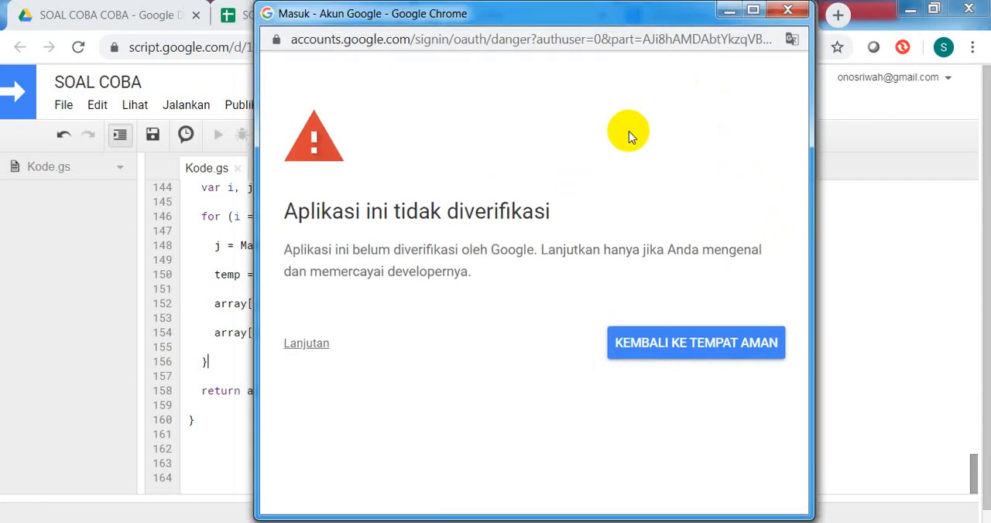
pyautogui.click(306, 344)
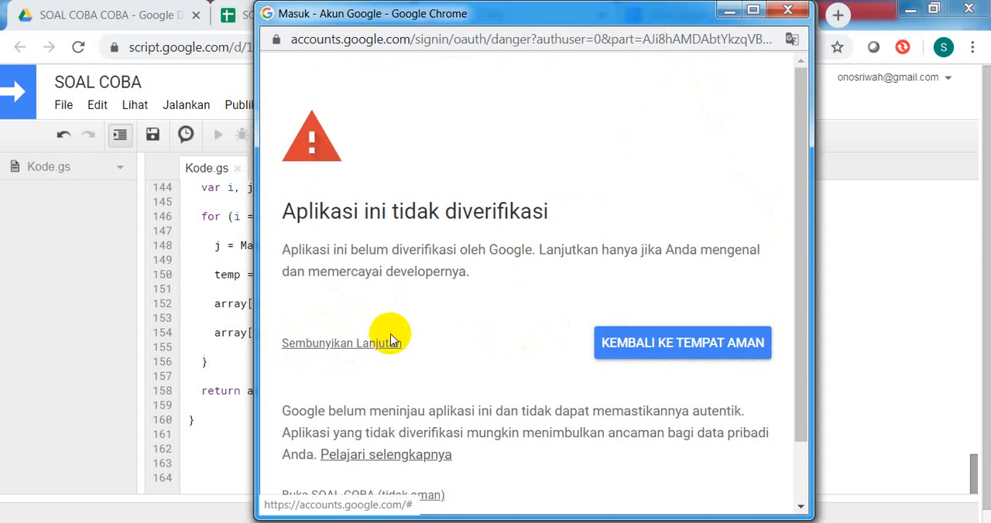
pyautogui.scroll(-2, 390, 333)
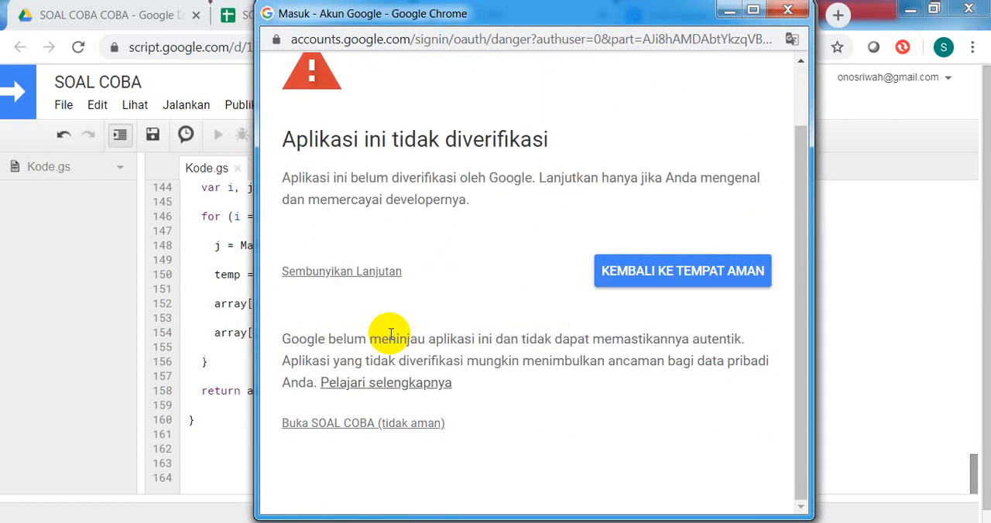
pyautogui.click(367, 426)
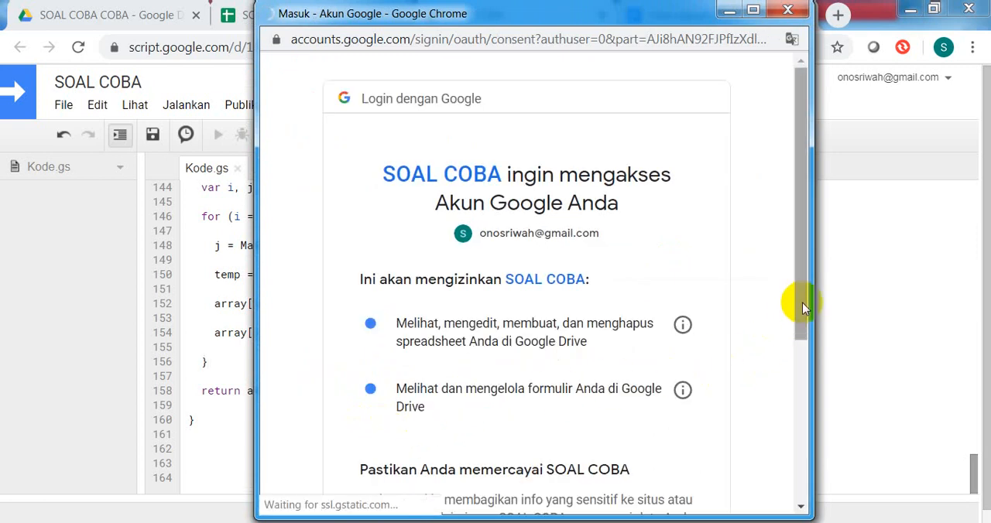
# Step: Allow SOAL COBA to access the account's spreadsheets and forms in Google Drive
pyautogui.moveTo(795, 299); pyautogui.dragTo(800, 399)
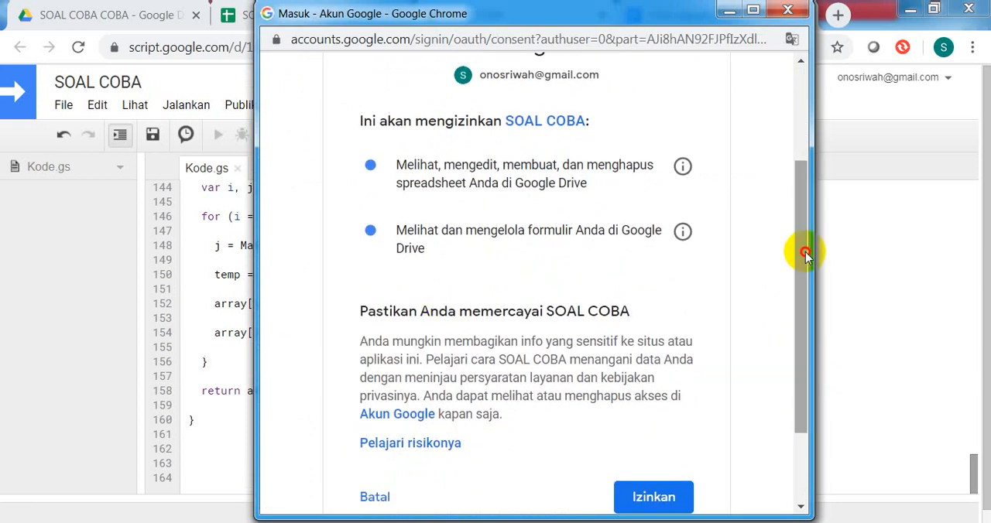
pyautogui.moveTo(805, 254); pyautogui.dragTo(810, 281)
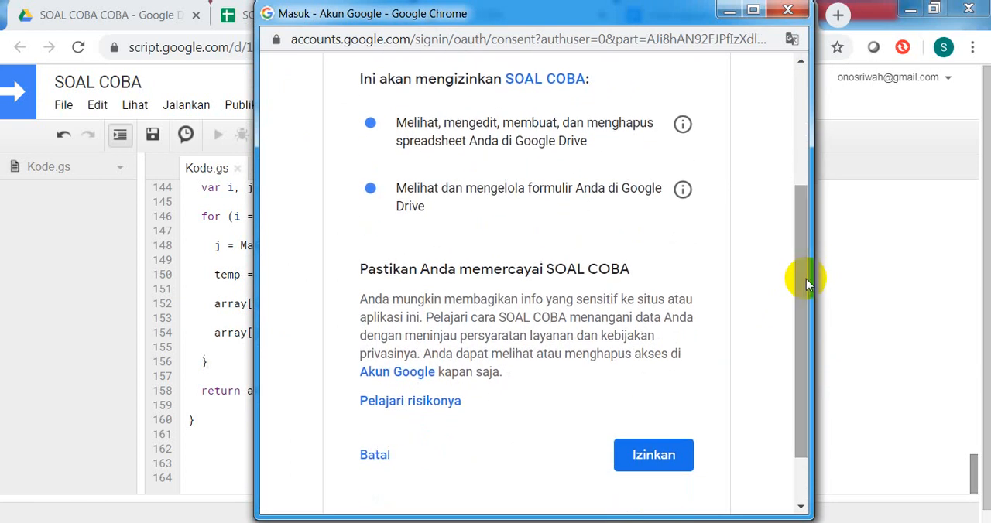
pyautogui.click(648, 455)
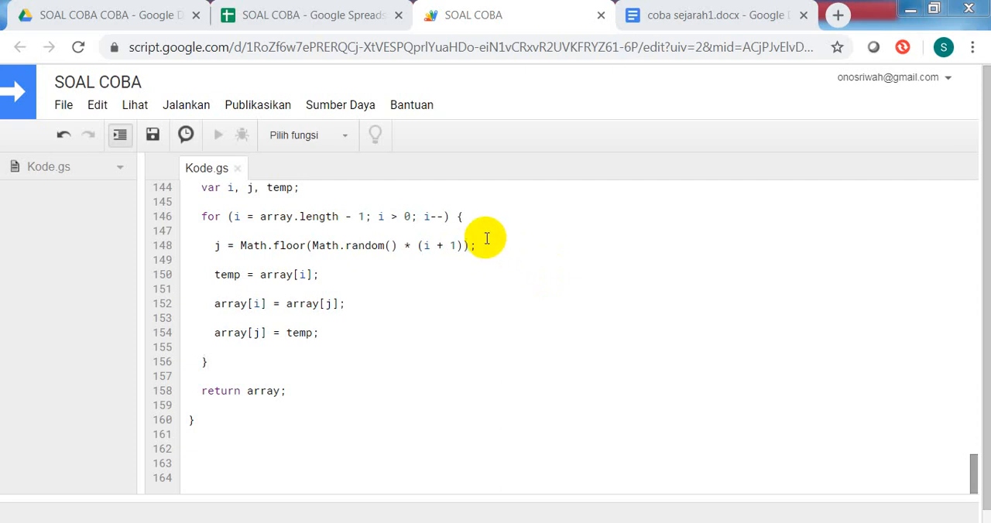
# Step: Open the generated Ulangan Harian form from the recent activity in Google Drive and look through its questions
pyautogui.click(121, 18)
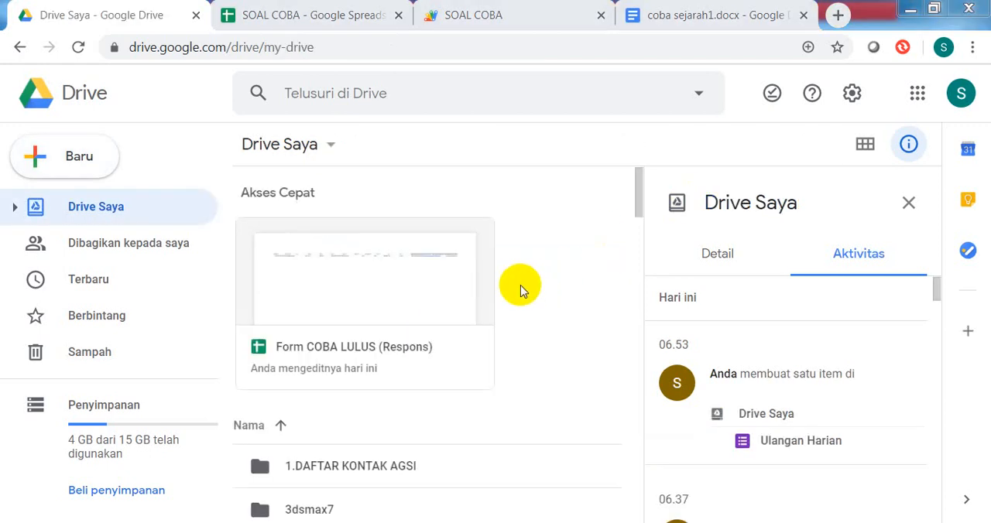
pyautogui.click(805, 442)
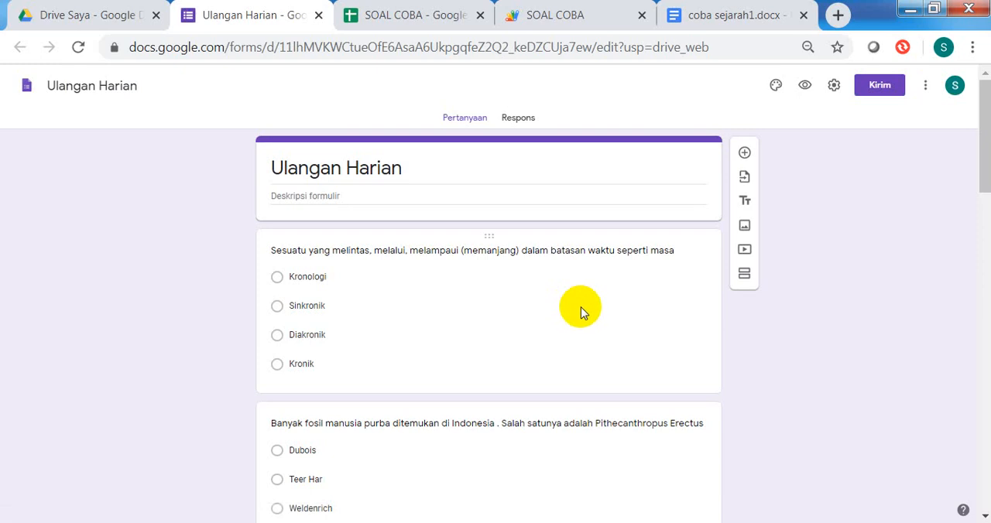
pyautogui.scroll(-5, 519, 302)
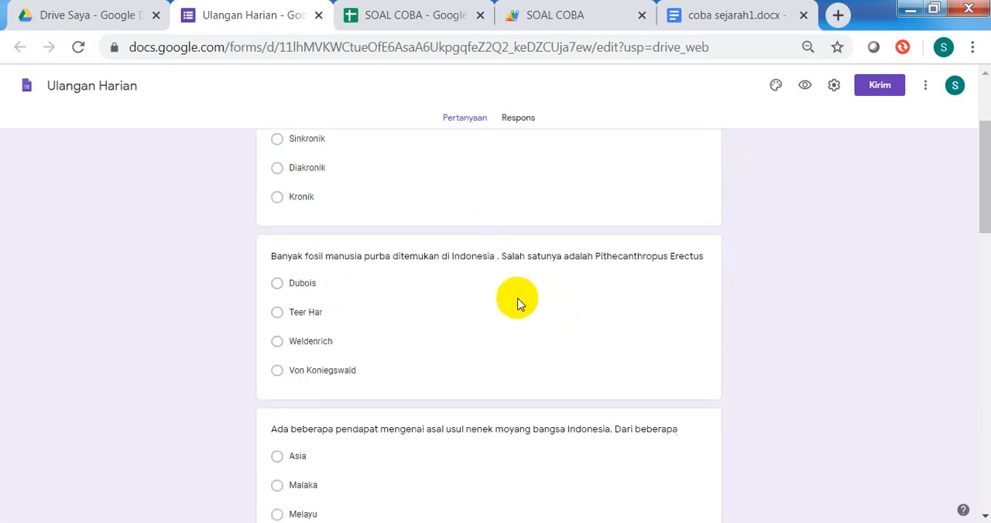
pyautogui.scroll(-10, 519, 302)
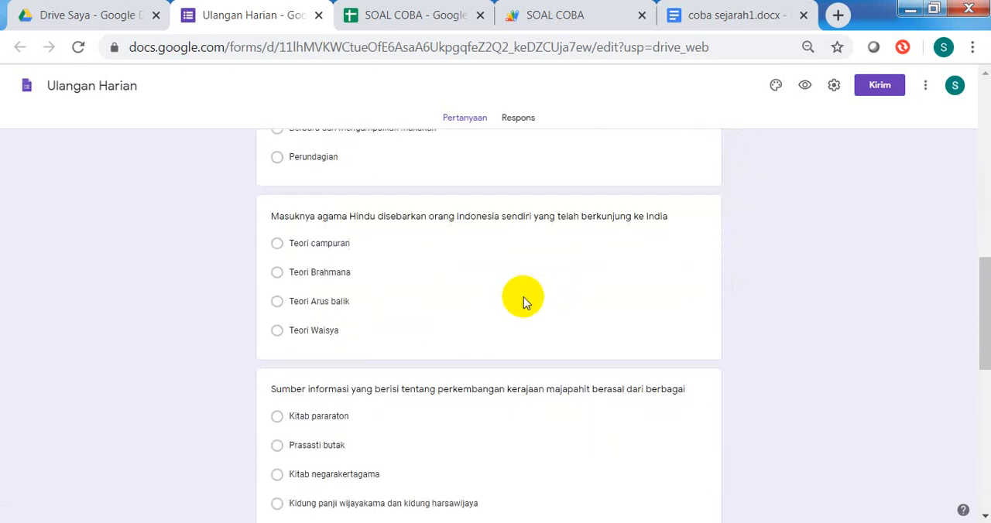
pyautogui.scroll(-3, 529, 307)
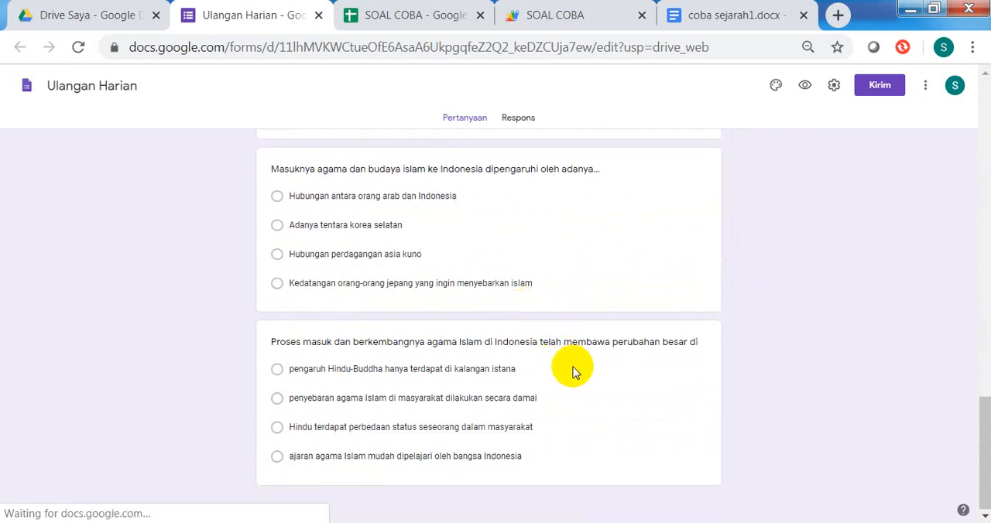
pyautogui.scroll(8, 573, 367)
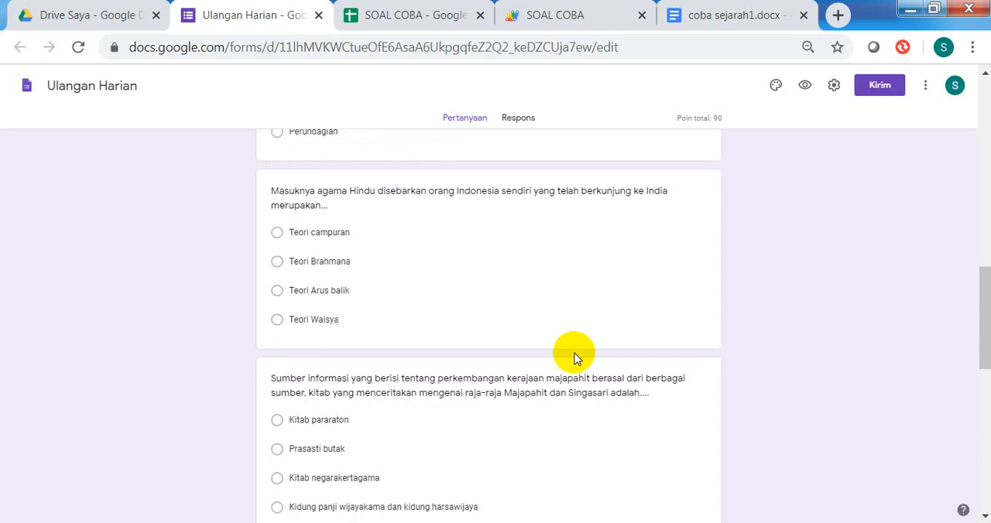
pyautogui.scroll(7, 574, 357)
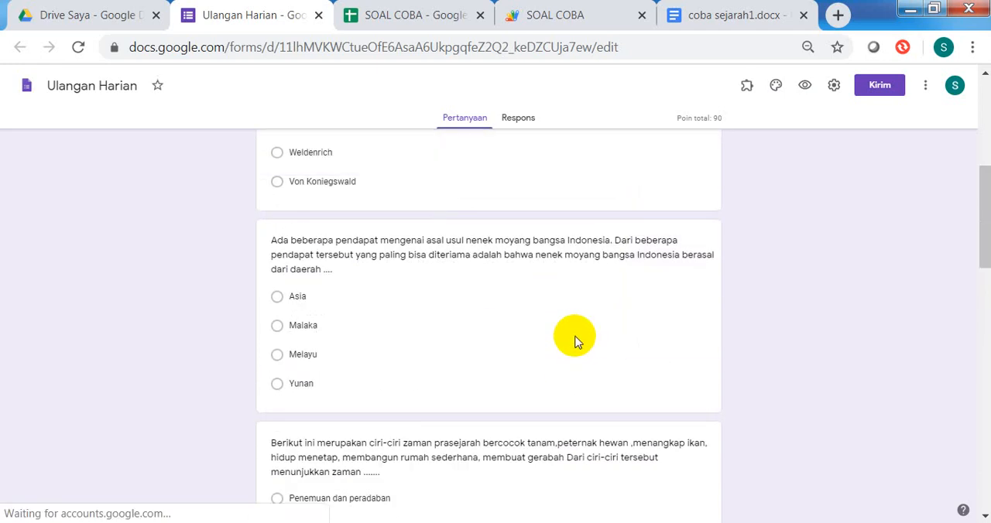
pyautogui.scroll(10, 575, 340)
# Step: Check the answer marked correct in the form's first question against the red answer in the Word document coba sejarah1.docx
pyautogui.click(581, 325)
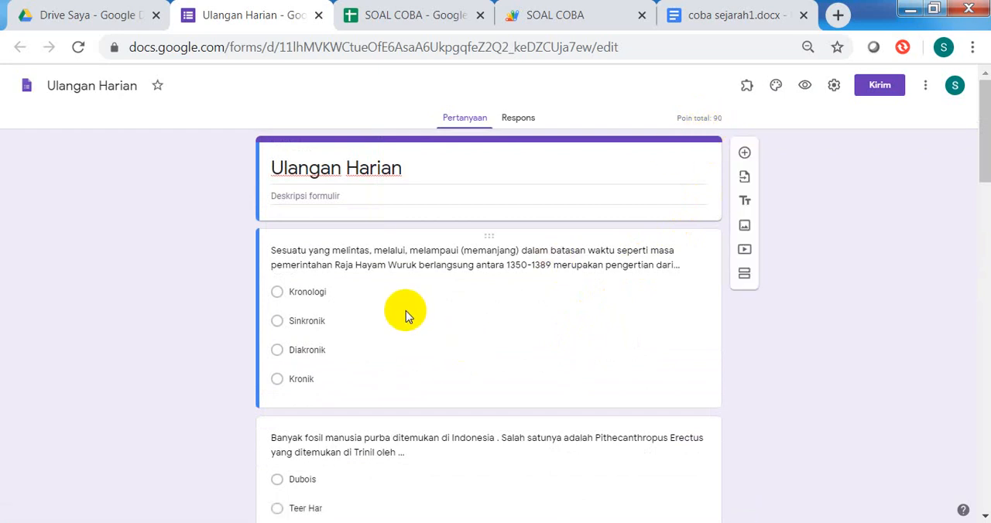
pyautogui.click(407, 348)
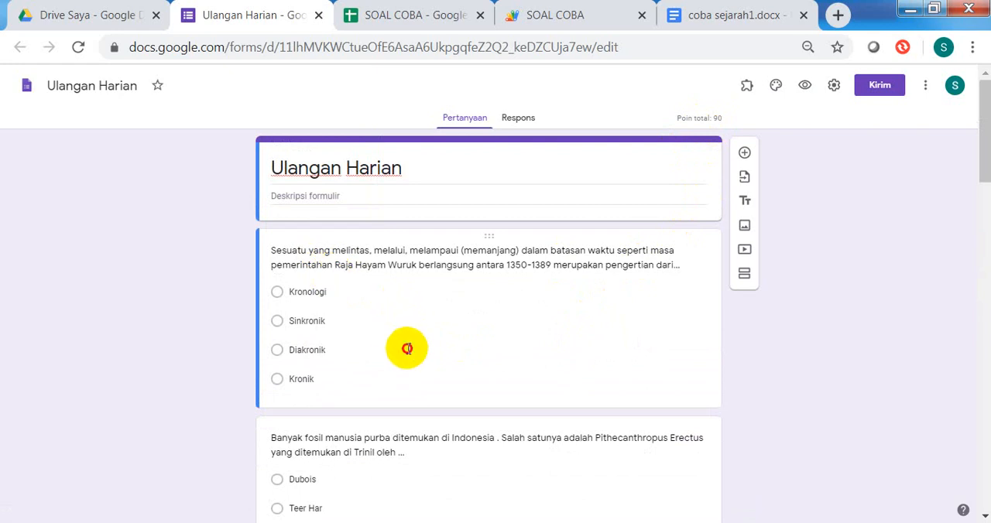
pyautogui.click(442, 337)
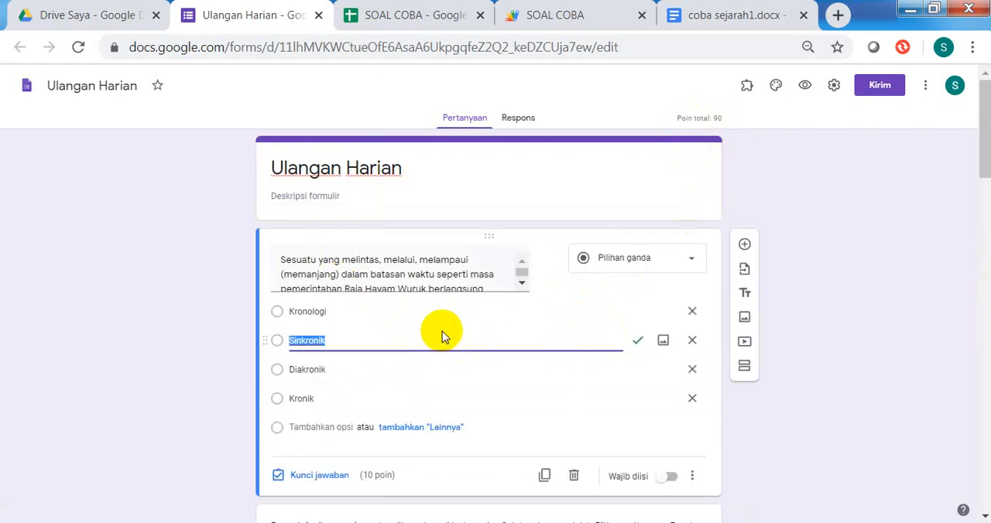
pyautogui.scroll(-1, 443, 331)
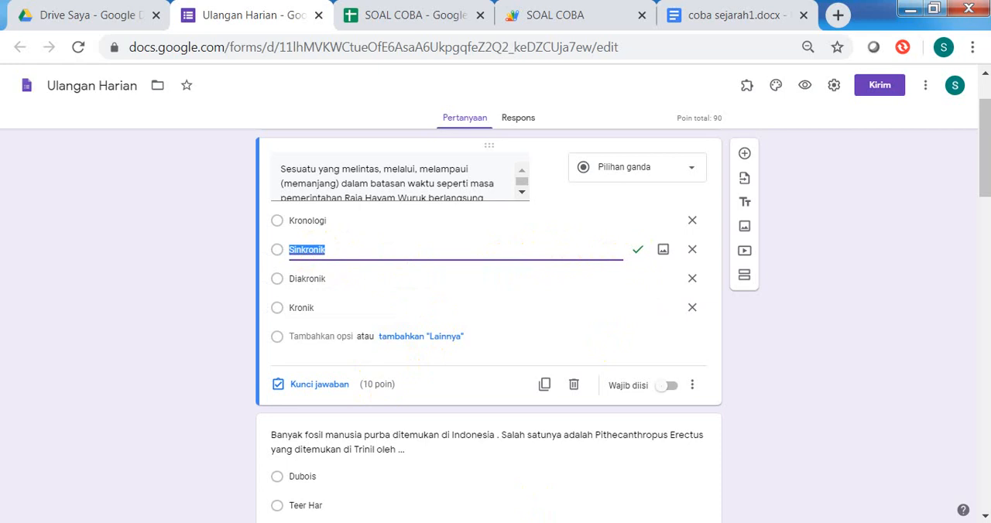
pyautogui.moveTo(446, 522)
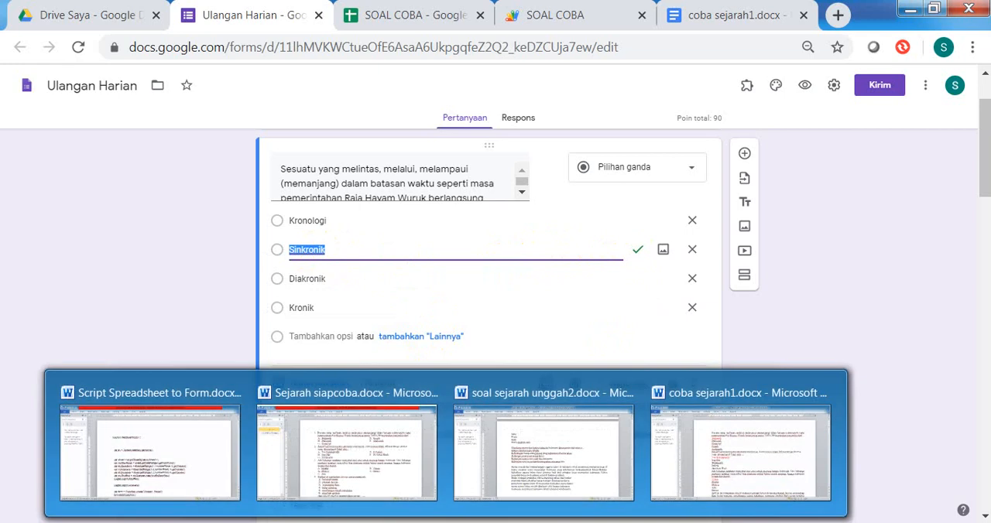
pyautogui.click(725, 471)
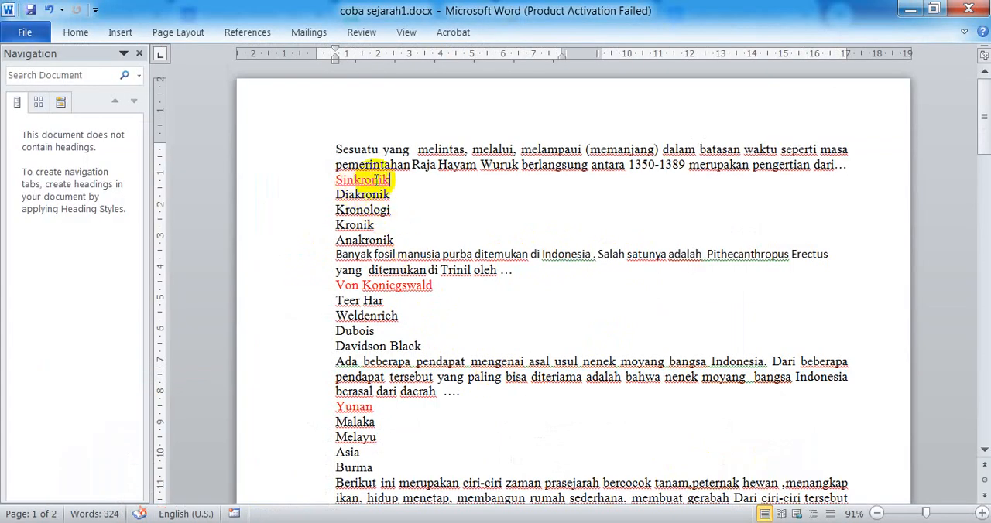
pyautogui.click(348, 522)
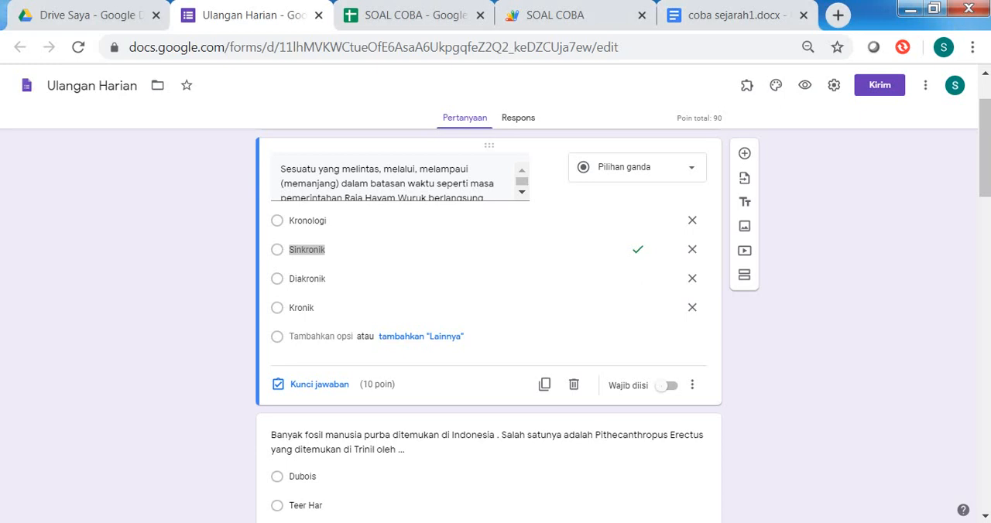
pyautogui.click(437, 262)
pyautogui.scroll(2, 437, 265)
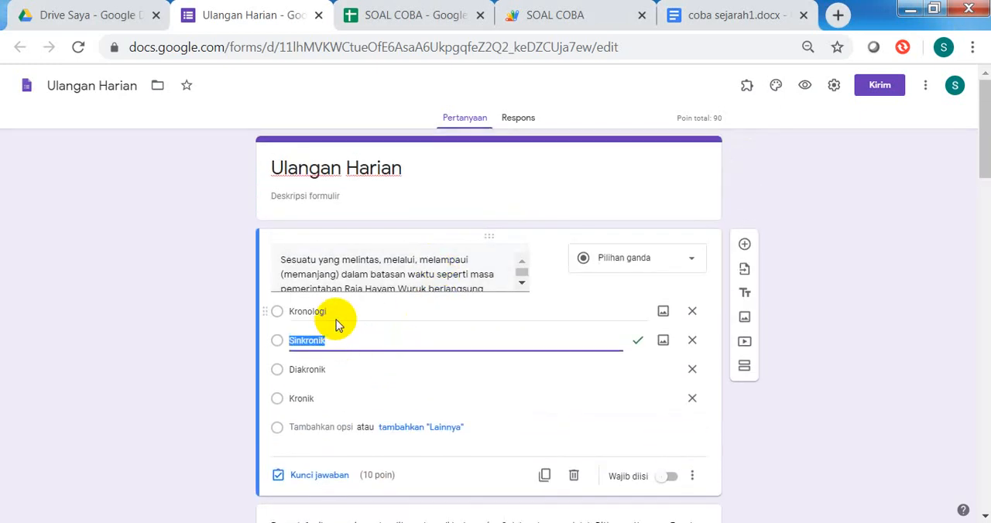
pyautogui.click(637, 342)
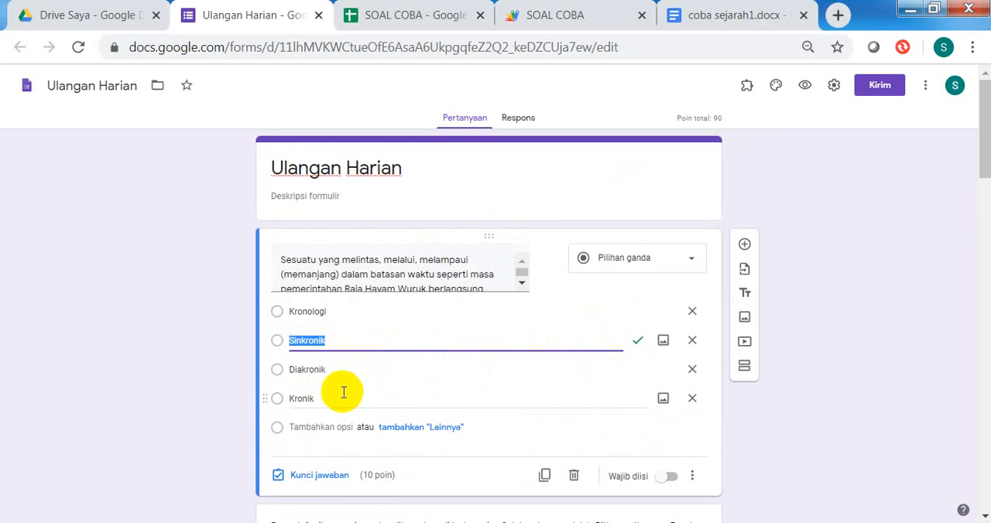
# Step: Compare the marked answer of the Pithecanthropus Erectus question with the red answer in coba sejarah1.docx, and return to the form
pyautogui.scroll(-1, 343, 392)
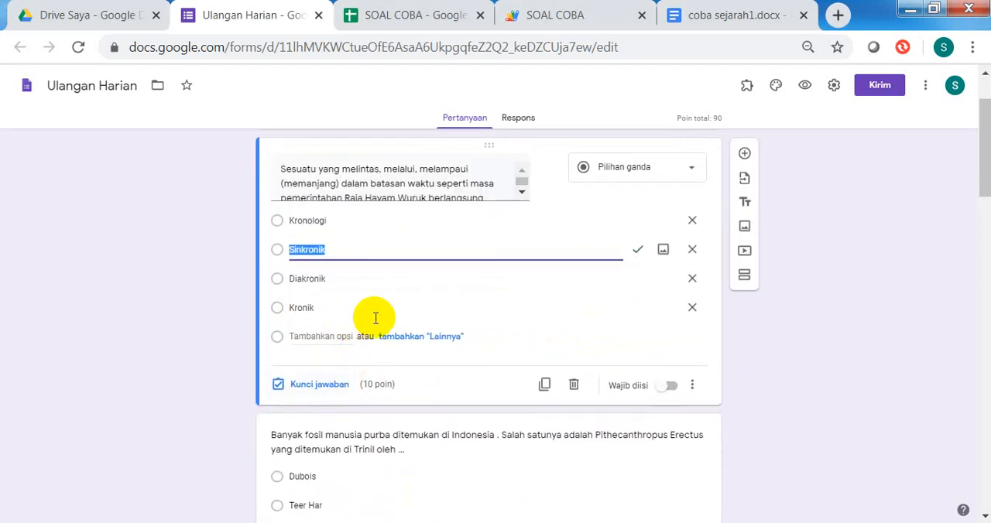
pyautogui.scroll(-1, 367, 314)
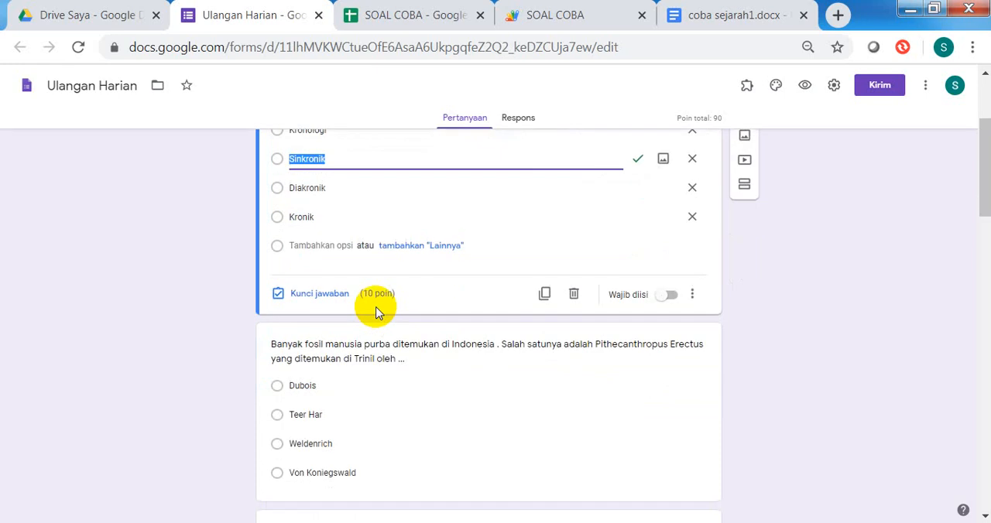
pyautogui.scroll(-2, 389, 315)
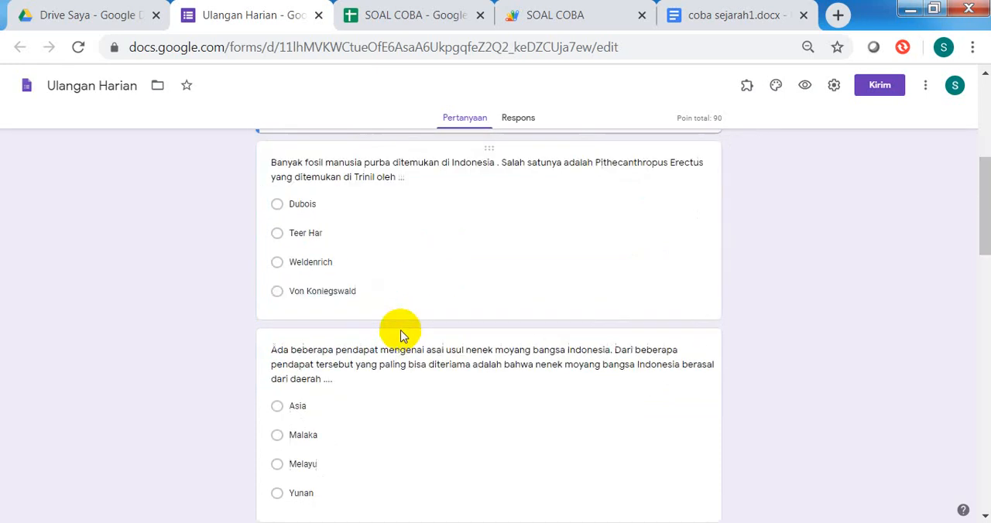
pyautogui.click(399, 283)
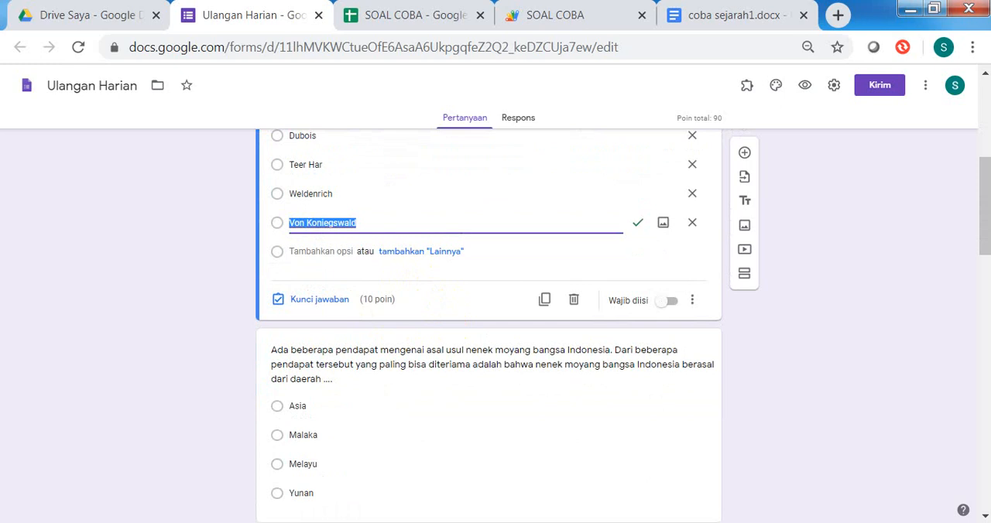
pyautogui.click(764, 469)
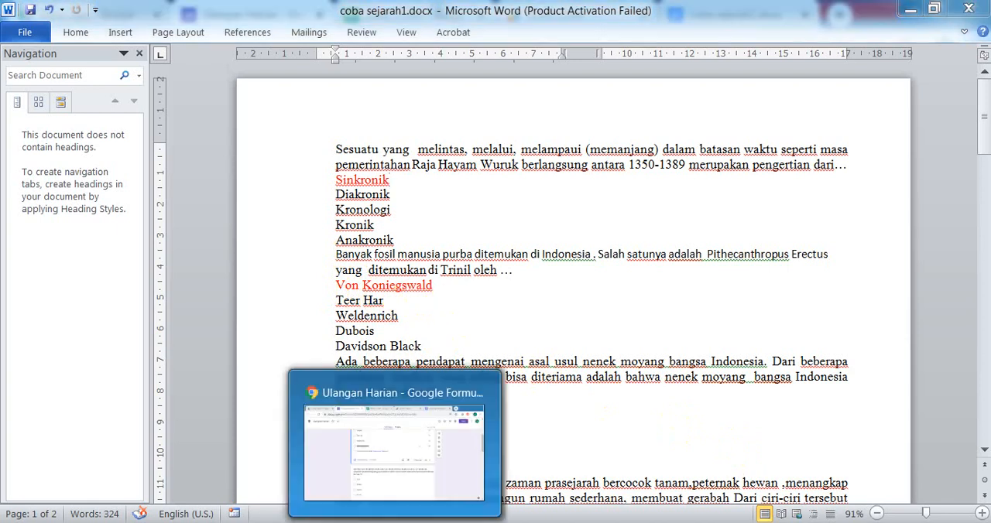
pyautogui.click(394, 522)
pyautogui.scroll(1, 381, 270)
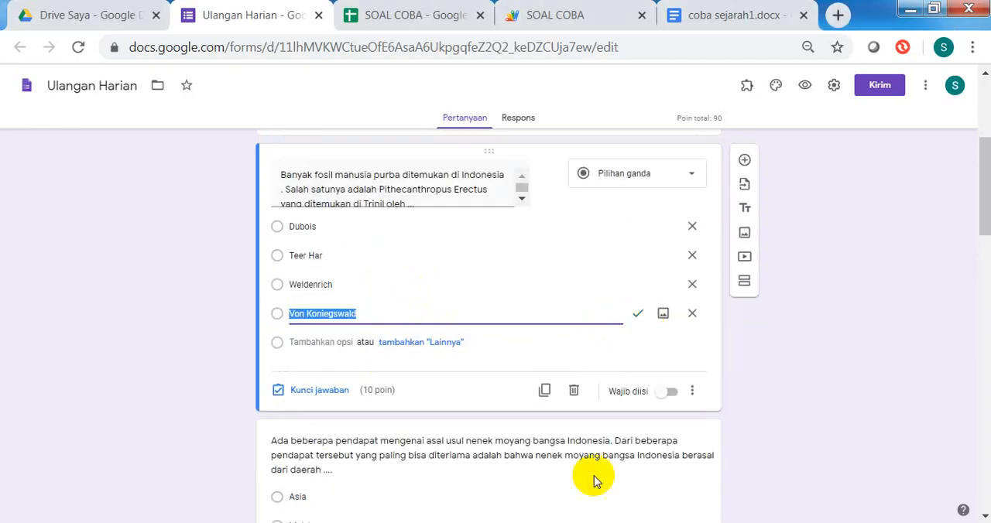
pyautogui.moveTo(445, 522)
pyautogui.click(761, 477)
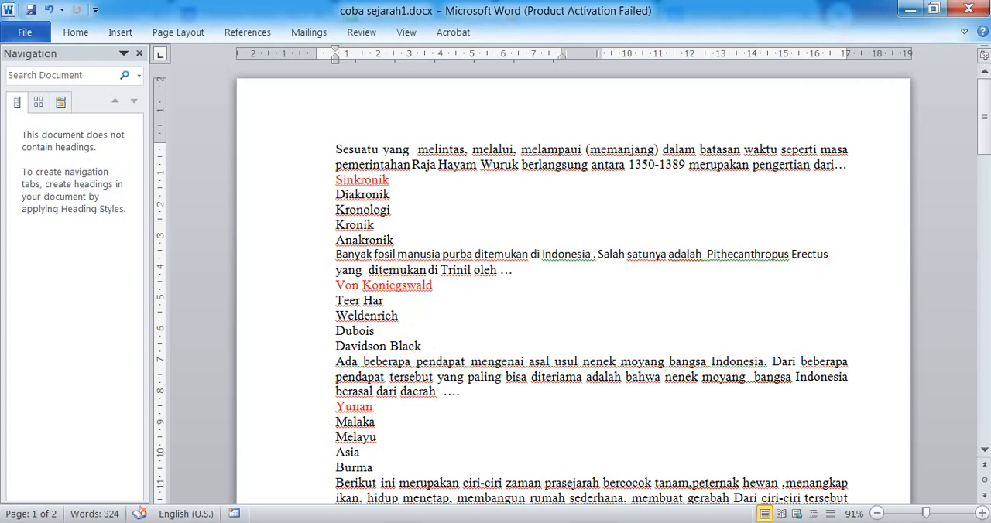
pyautogui.moveTo(401, 522)
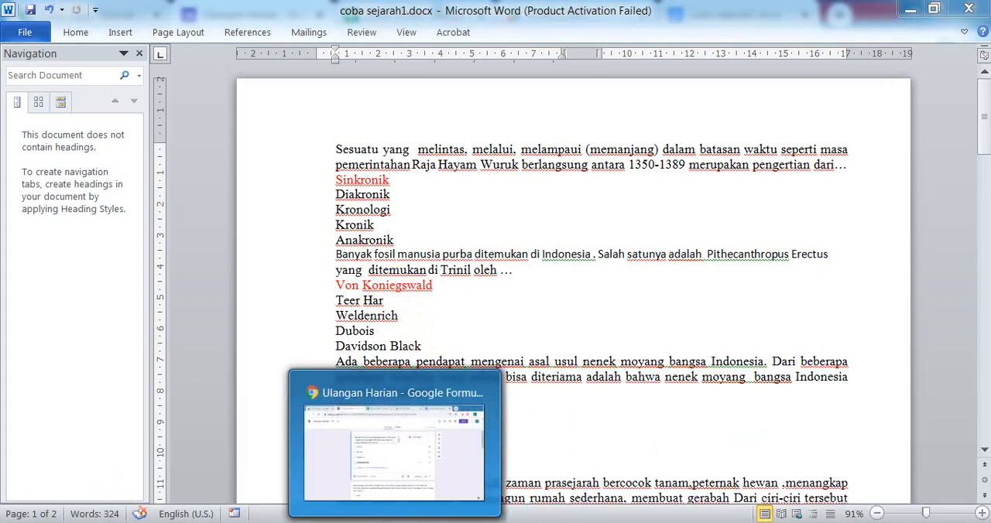
pyautogui.click(456, 399)
pyautogui.scroll(4, 486, 287)
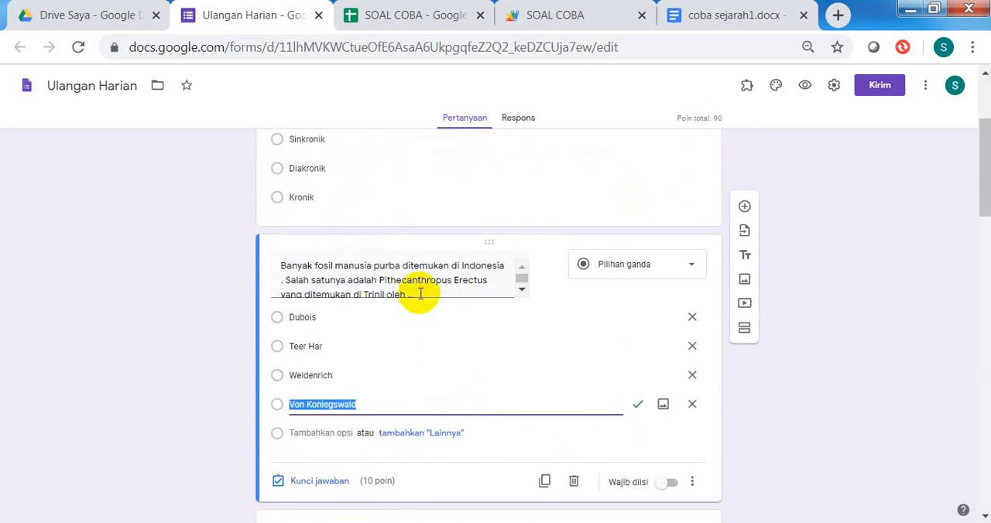
# Step: Look through the generated form's questions and answer options from beginning to end
pyautogui.scroll(-3, 420, 287)
pyautogui.scroll(-5, 437, 310)
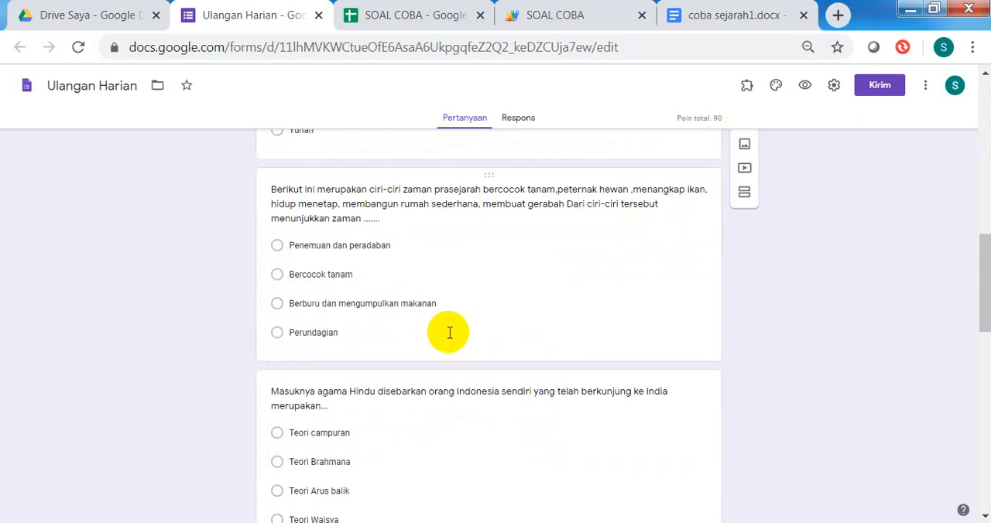
pyautogui.scroll(10, 448, 325)
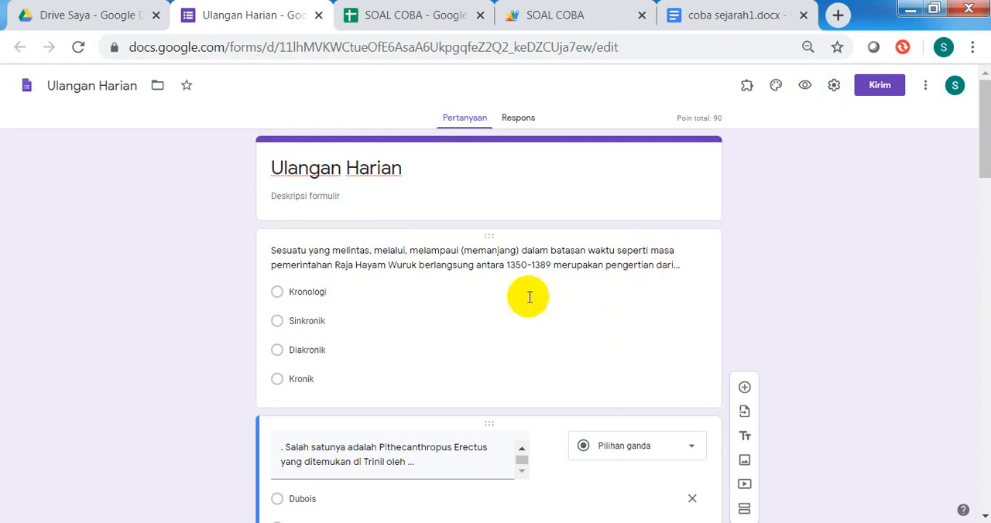
pyautogui.scroll(-1, 529, 297)
pyautogui.scroll(-2, 414, 232)
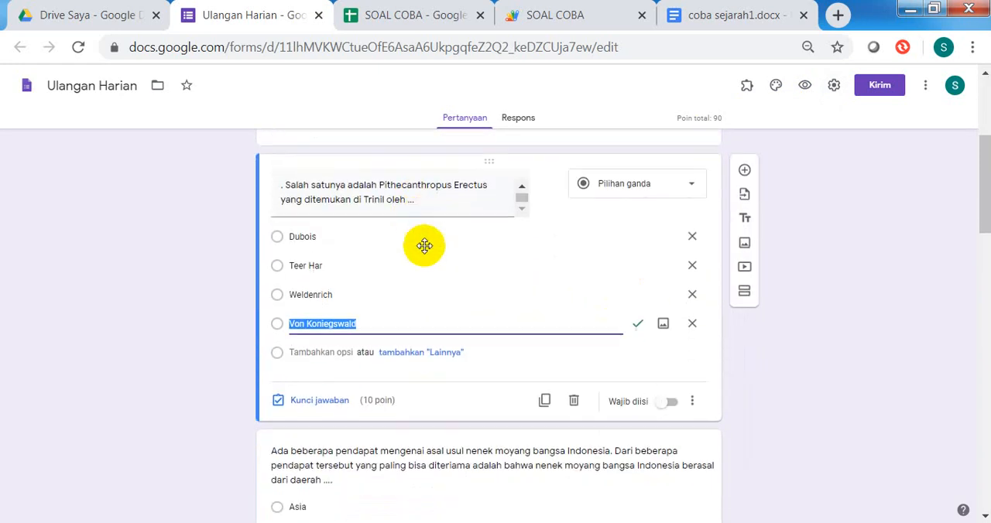
pyautogui.scroll(3, 424, 246)
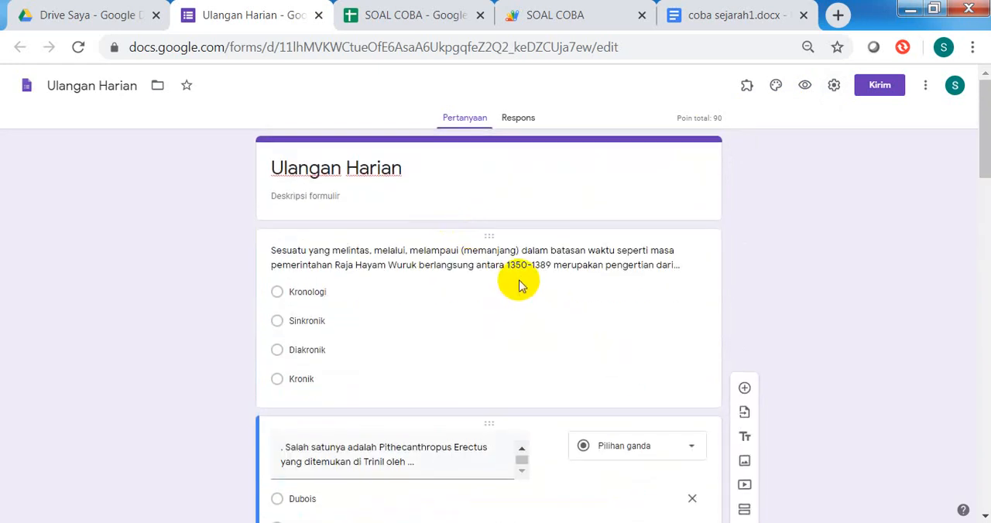
pyautogui.scroll(-10, 515, 294)
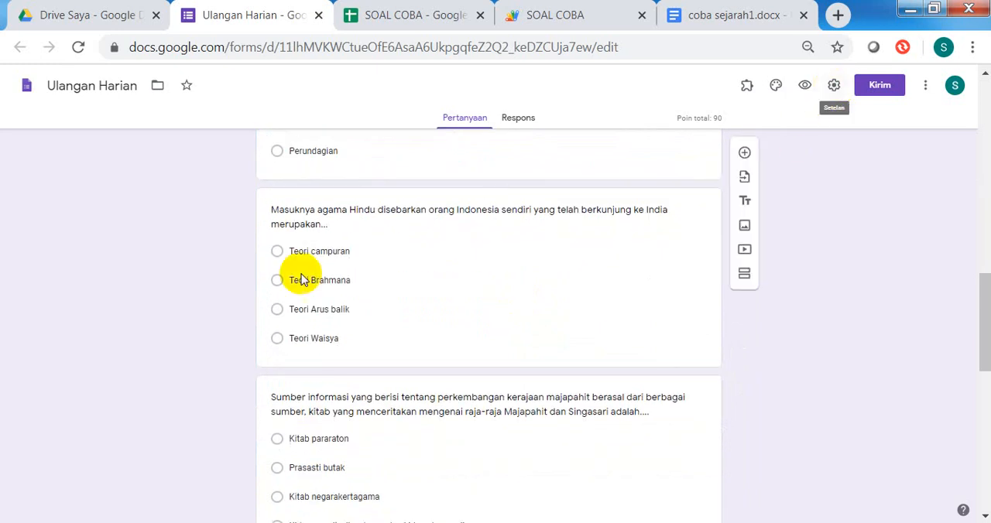
pyautogui.scroll(8, 354, 258)
pyautogui.scroll(3, 361, 261)
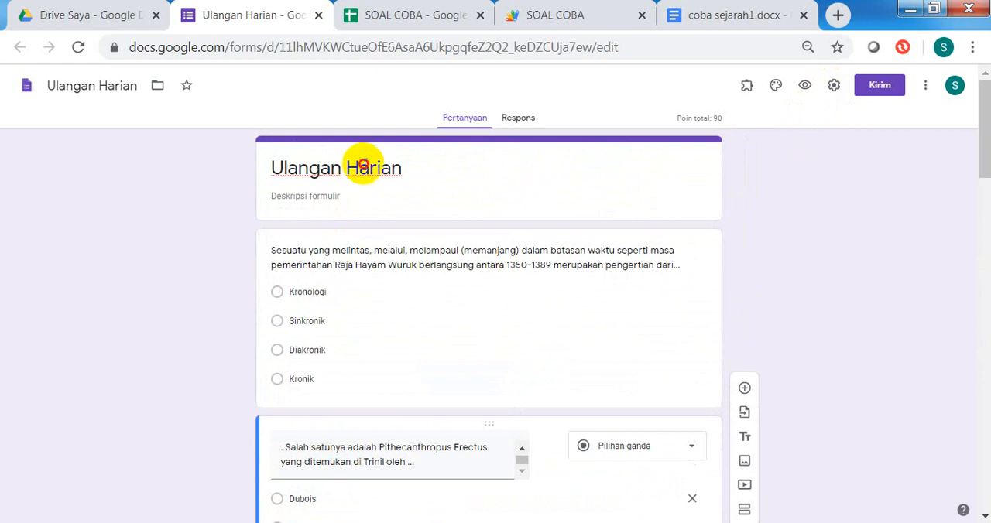
# Step: Change the form's title from Ulangan Harian to SOAL COBA
pyautogui.tripleClick(391, 166)
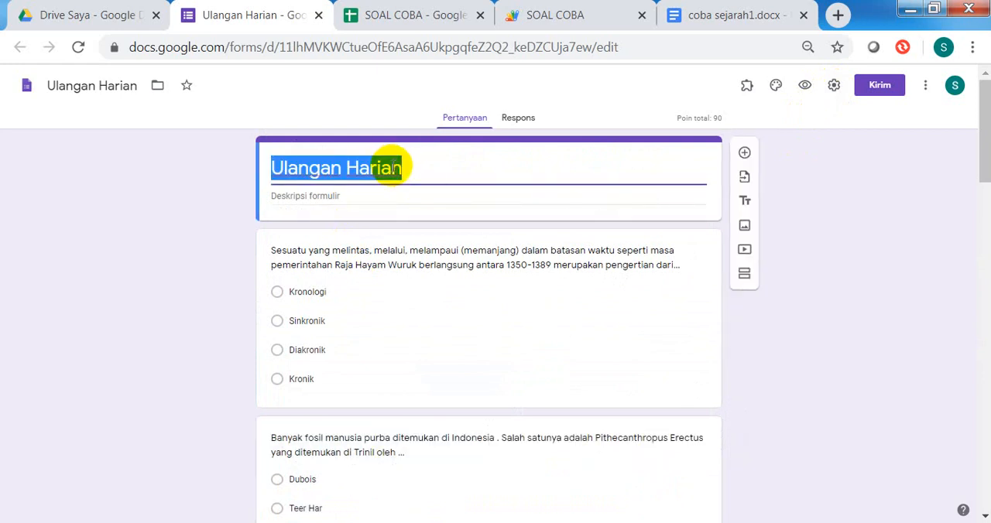
pyautogui.write('S')
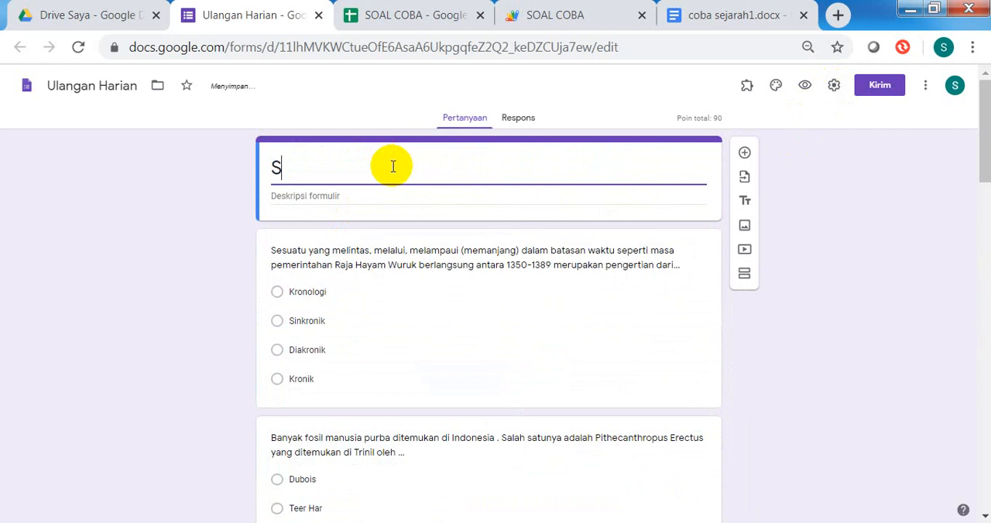
pyautogui.write('OAL COBA')
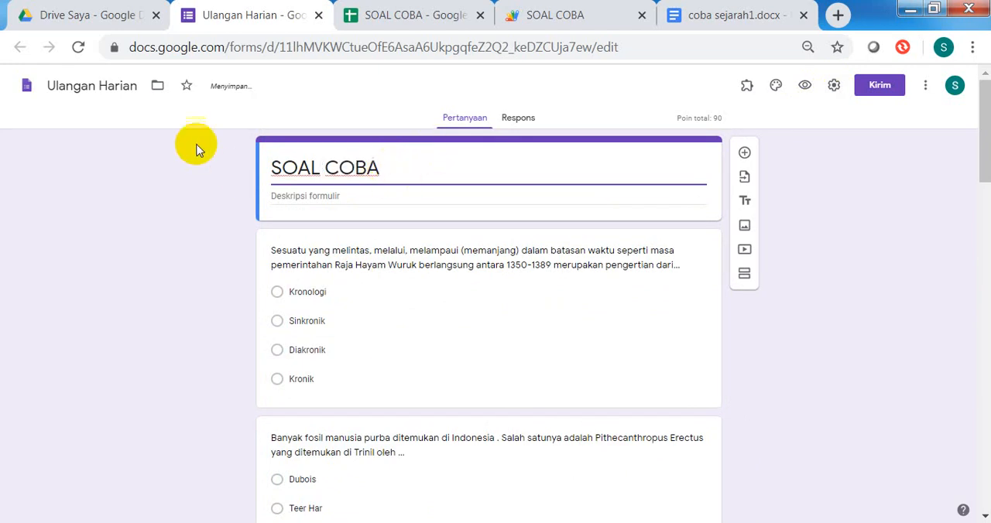
# Step: Rename the form's file as SOAL COBA
pyautogui.click(133, 86)
pyautogui.click(136, 86)
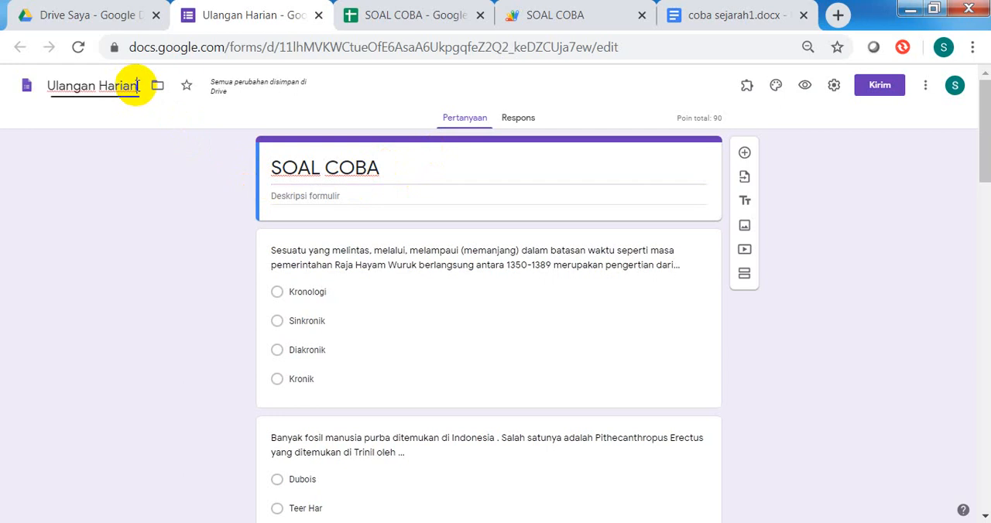
pyautogui.moveTo(136, 87); pyautogui.dragTo(33, 98)
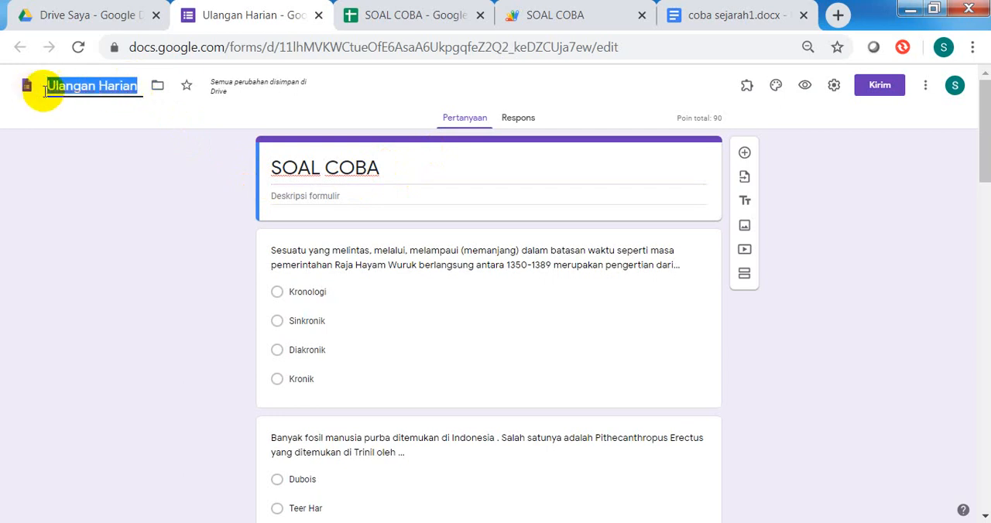
pyautogui.write('S')
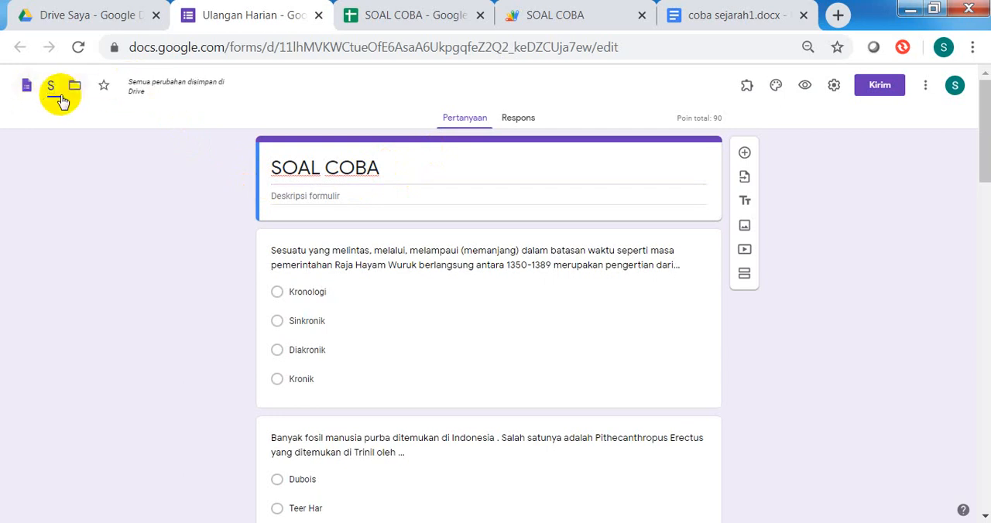
pyautogui.write('OAL COBA')
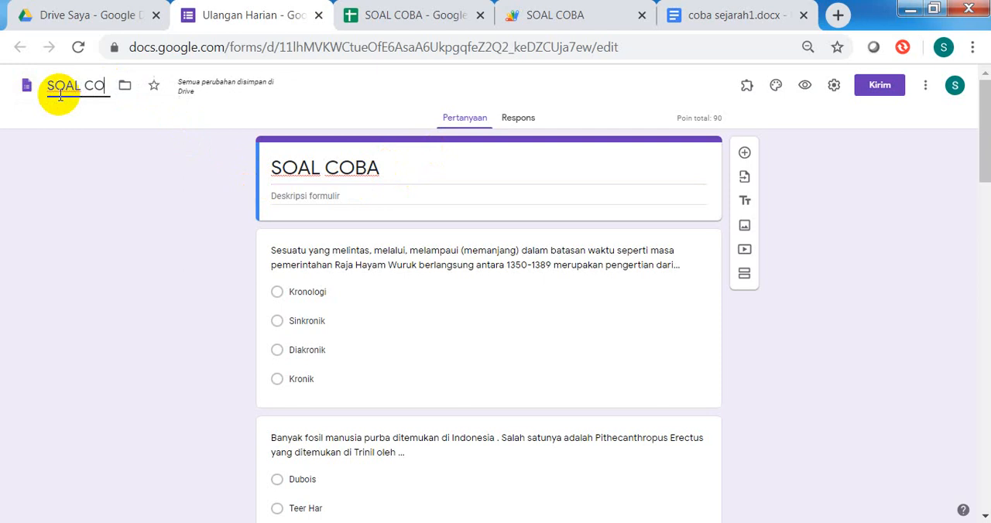
pyautogui.click(824, 304)
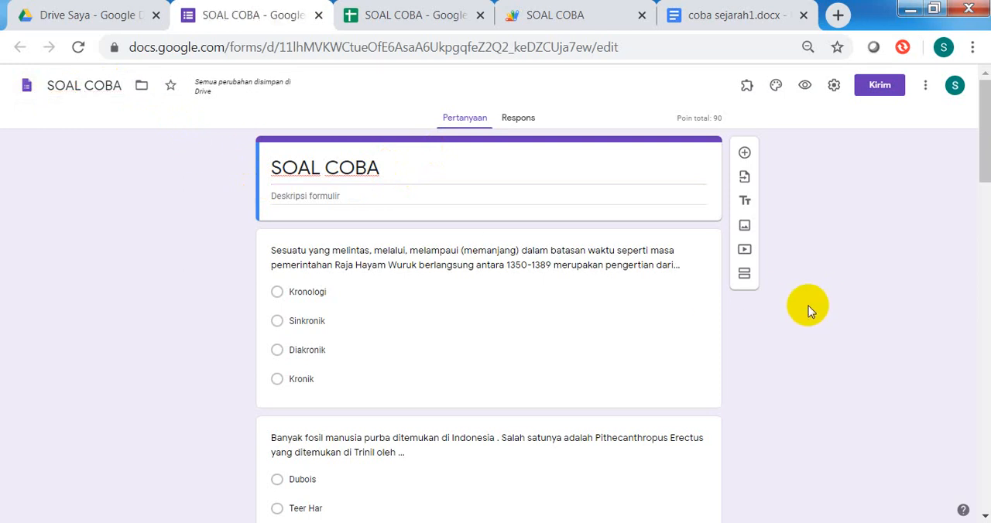
# Step: Let respondents see the point values (Nilai poin), limit the form to one response, and save the settings
pyautogui.click(833, 87)
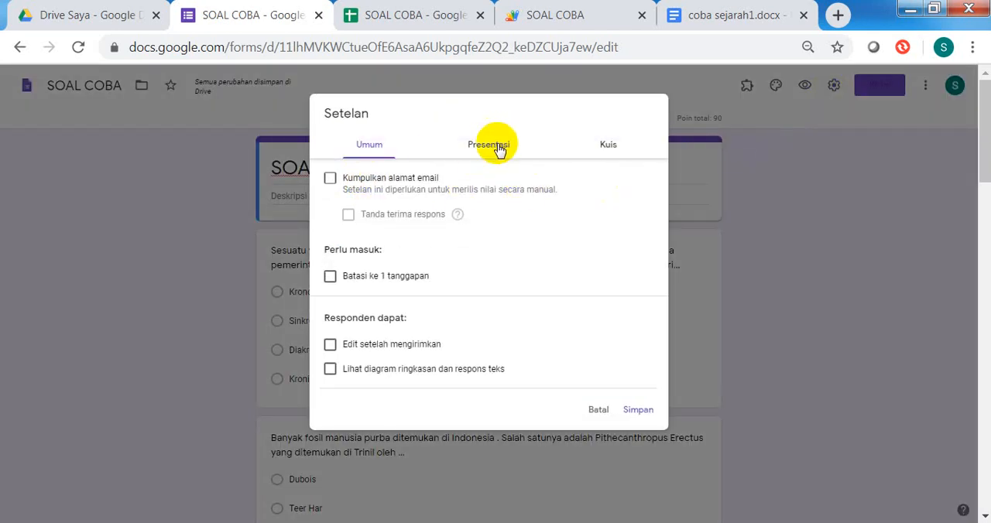
pyautogui.click(504, 149)
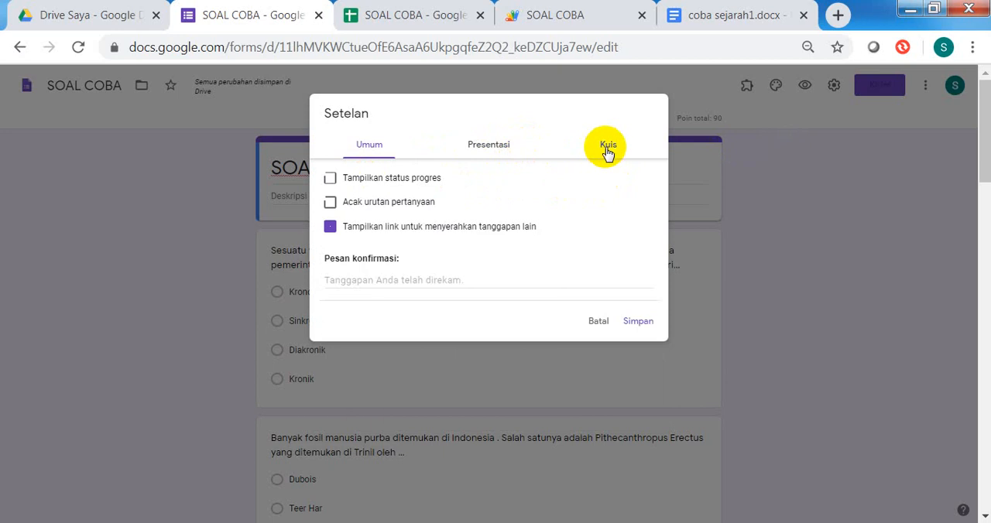
pyautogui.click(607, 147)
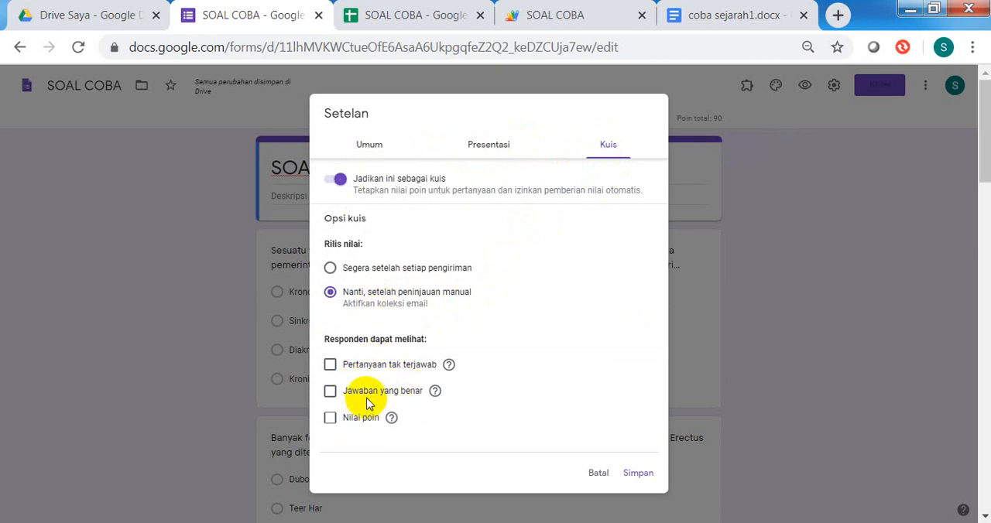
pyautogui.click(330, 420)
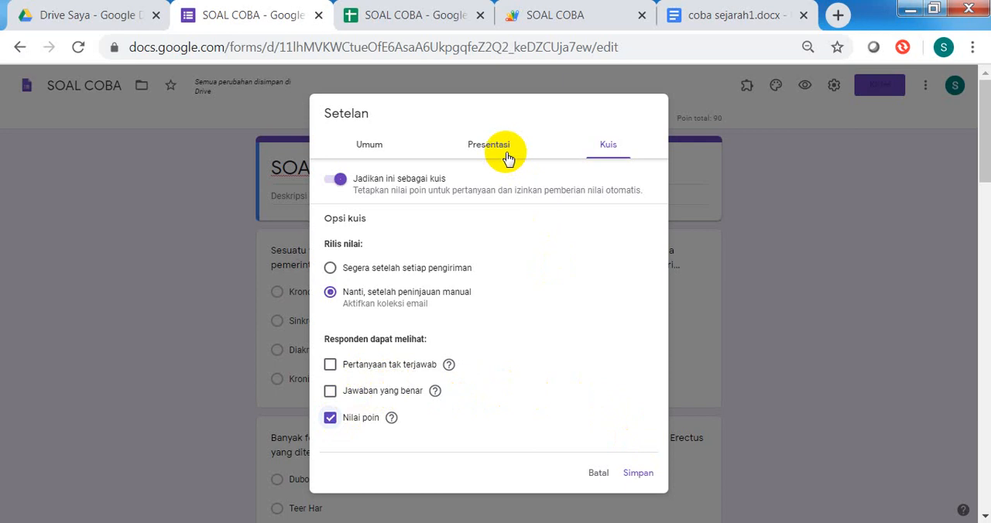
pyautogui.click(377, 152)
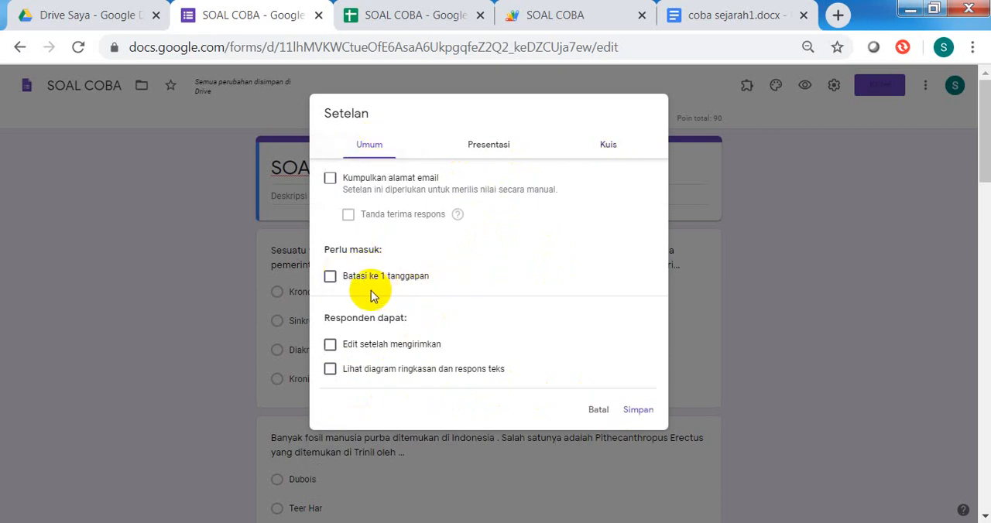
pyautogui.click(330, 277)
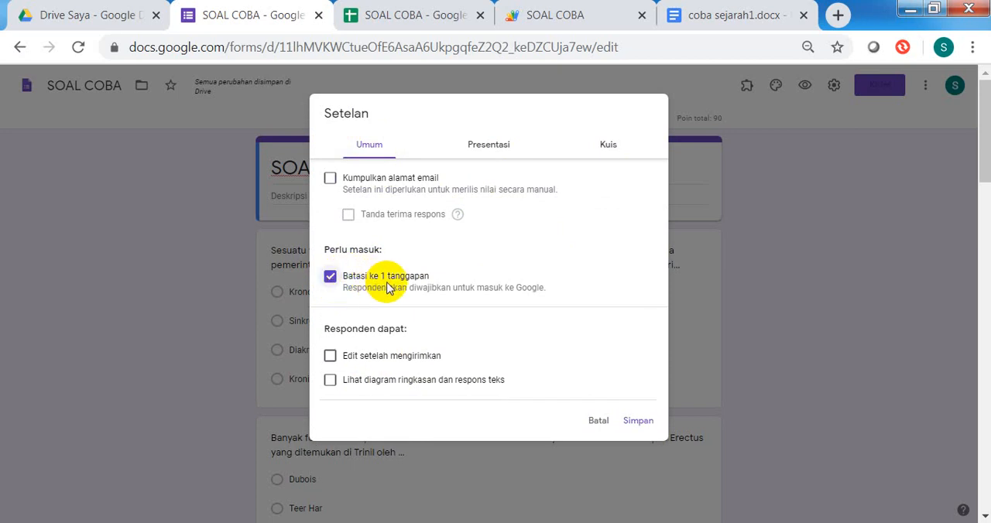
pyautogui.click(638, 423)
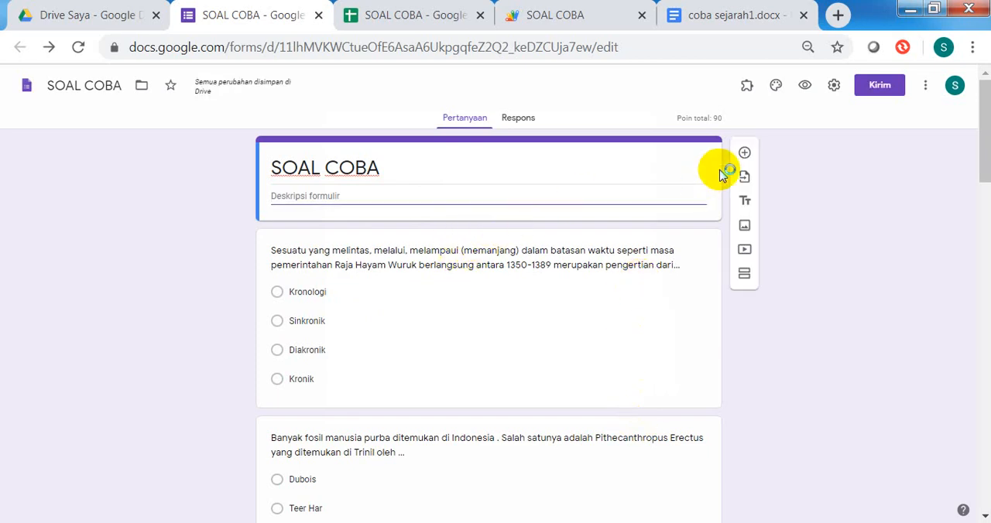
pyautogui.click(833, 87)
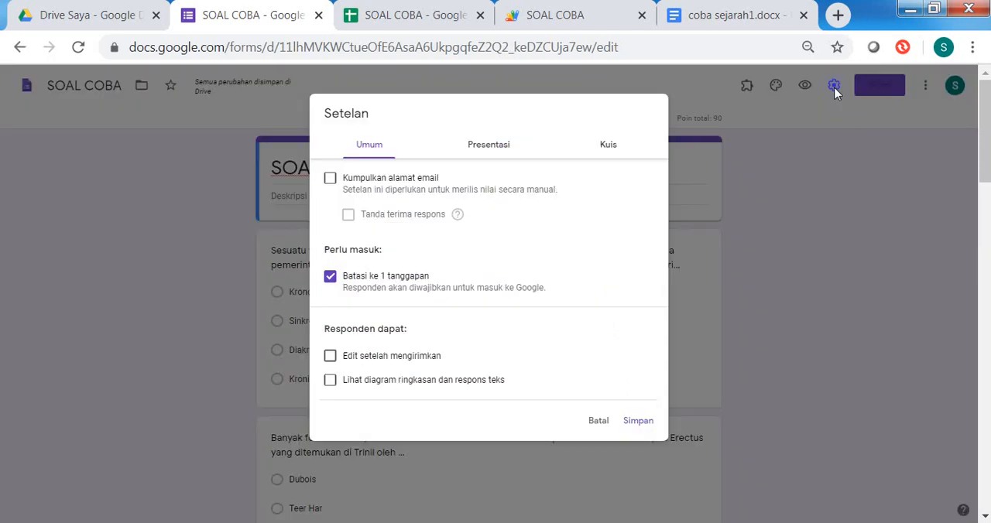
pyautogui.click(599, 424)
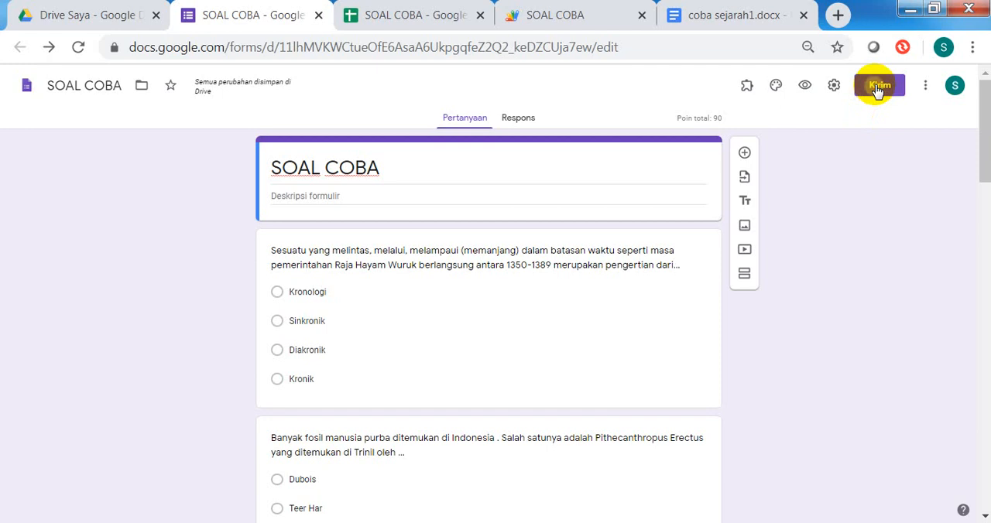
# Step: Copy the form's full sharing link without shortening it
pyautogui.click(877, 89)
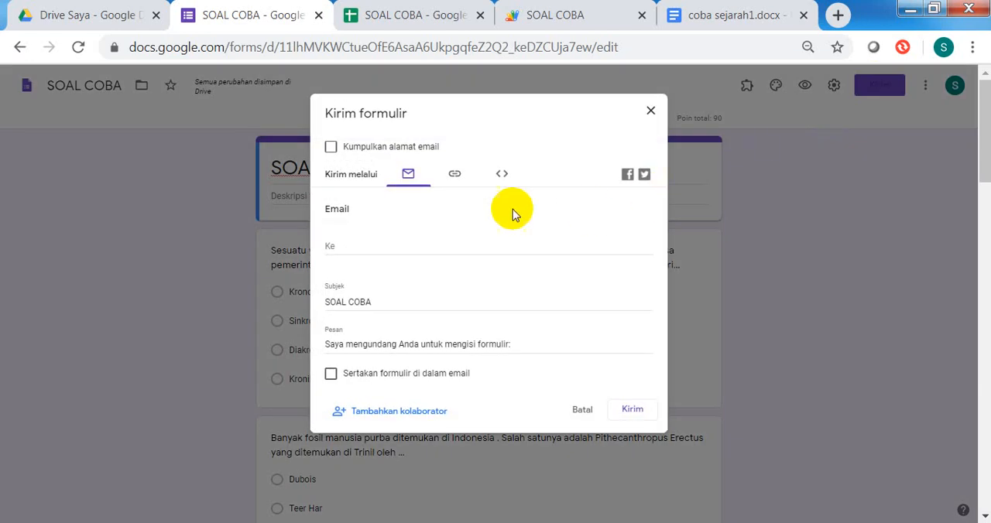
pyautogui.click(456, 175)
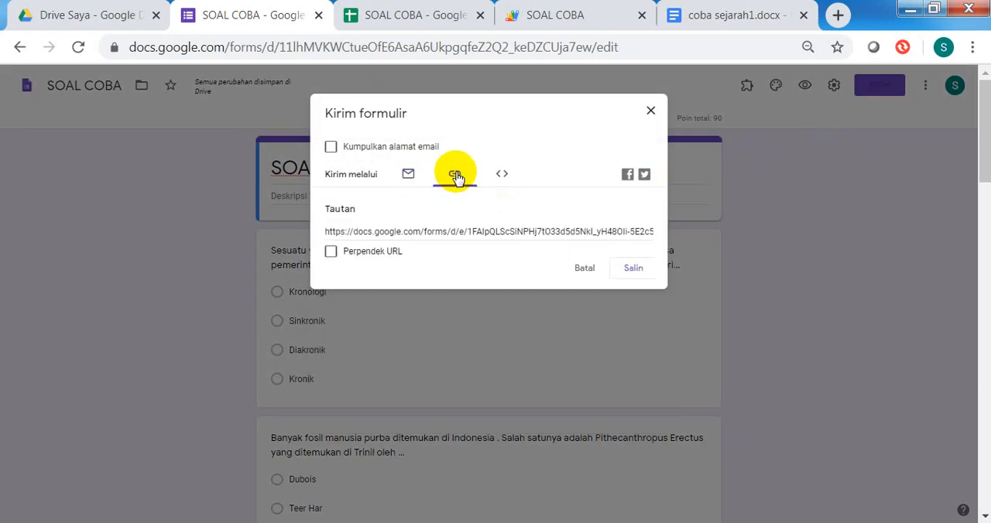
pyautogui.click(633, 271)
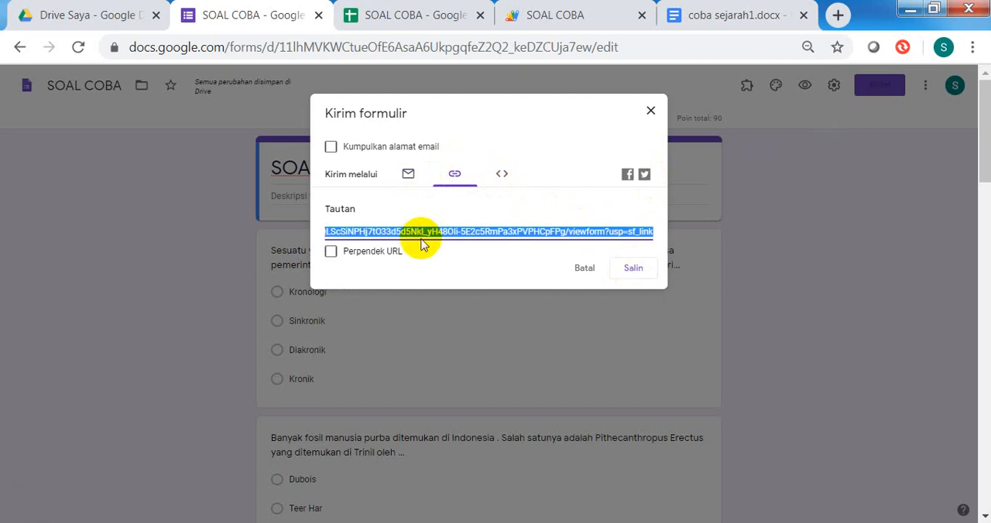
# Step: Open the gg.gg URL shortener in a new browser tab and paste the copied form link
pyautogui.click(837, 16)
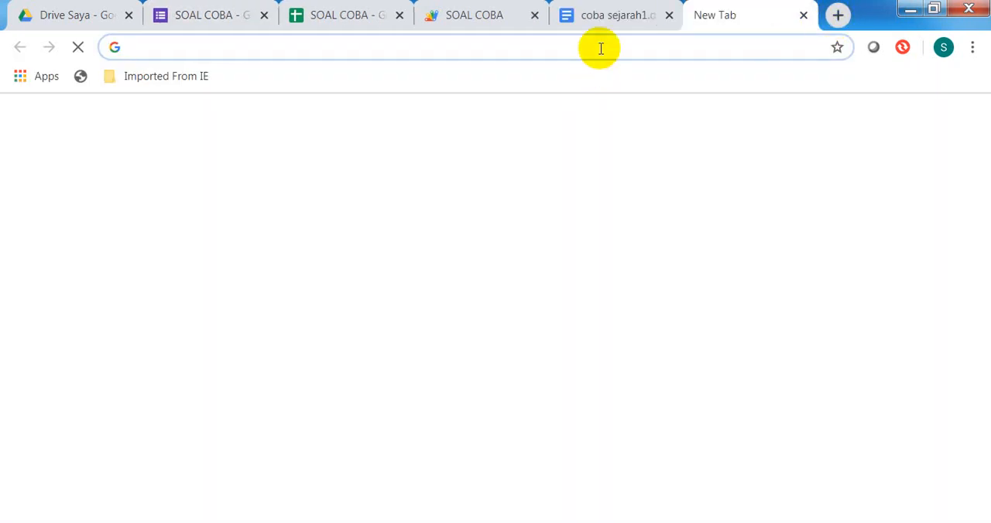
pyautogui.write('Gg.gg')
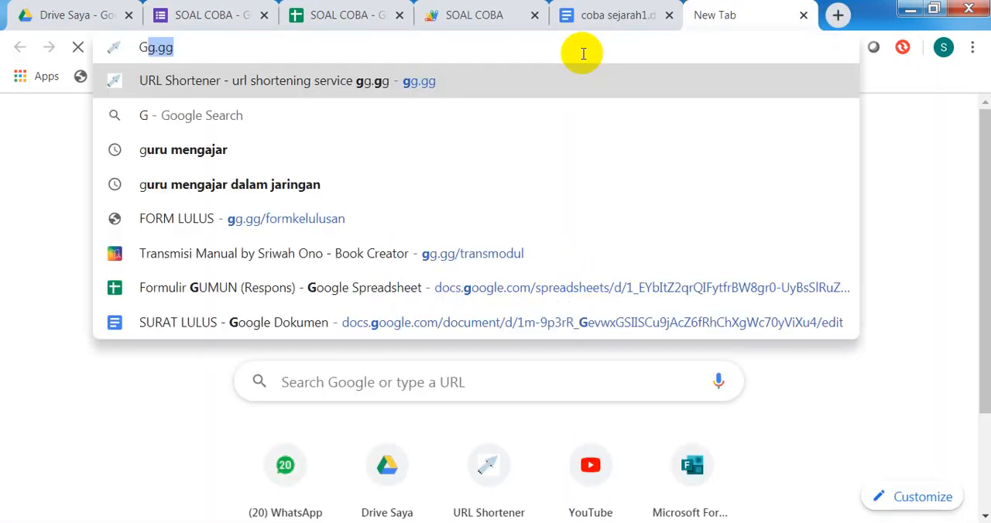
pyautogui.click(484, 79)
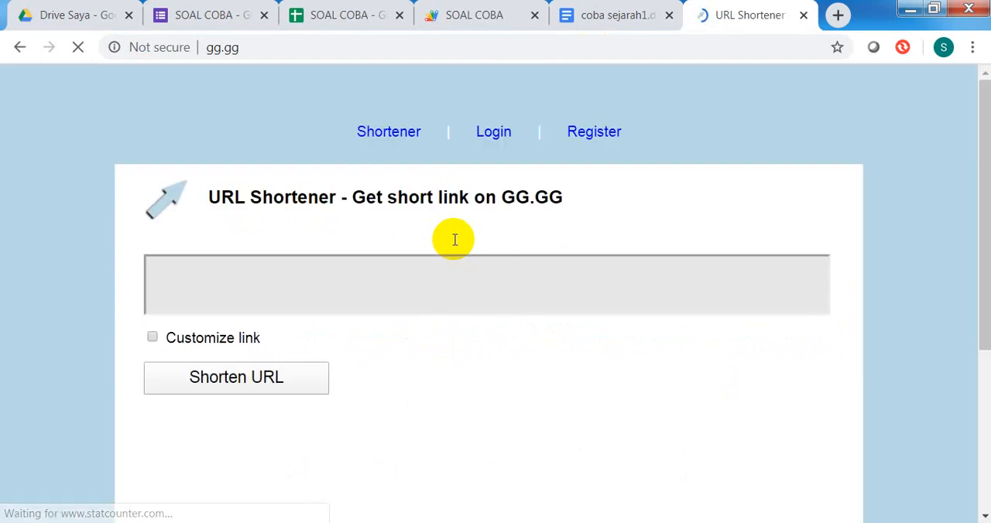
pyautogui.click(421, 281)
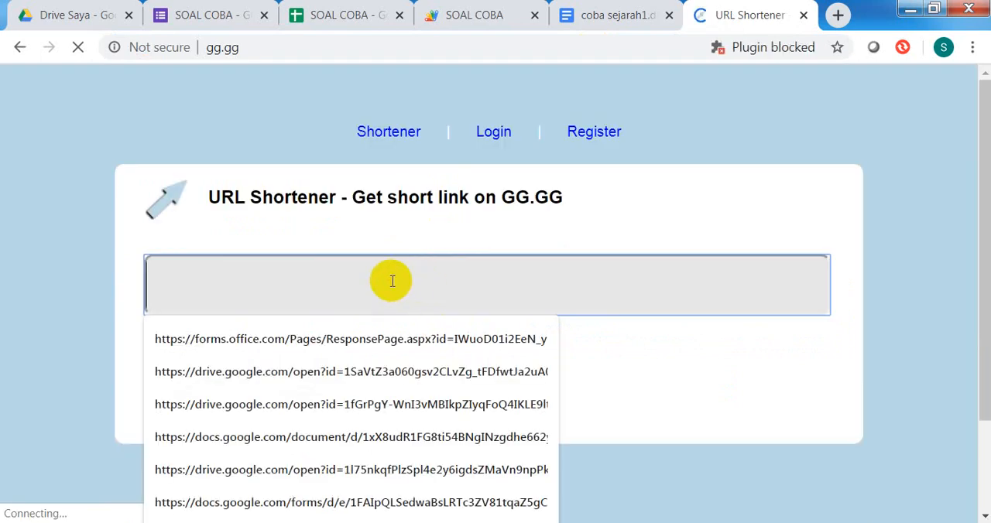
pyautogui.hotkey('ctrl', 'v')
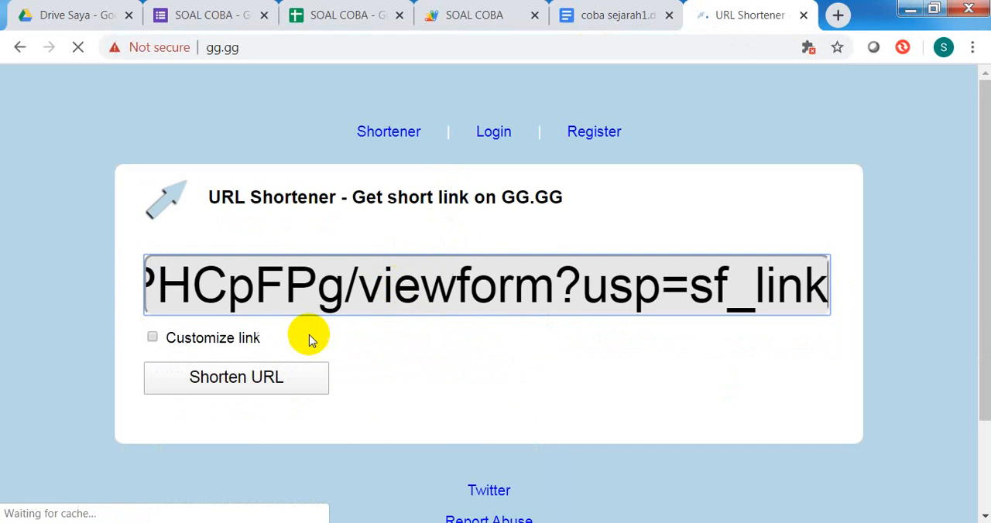
# Step: Turn on link customization and try to shorten the form link with the custom path SOALCOBA
pyautogui.click(152, 338)
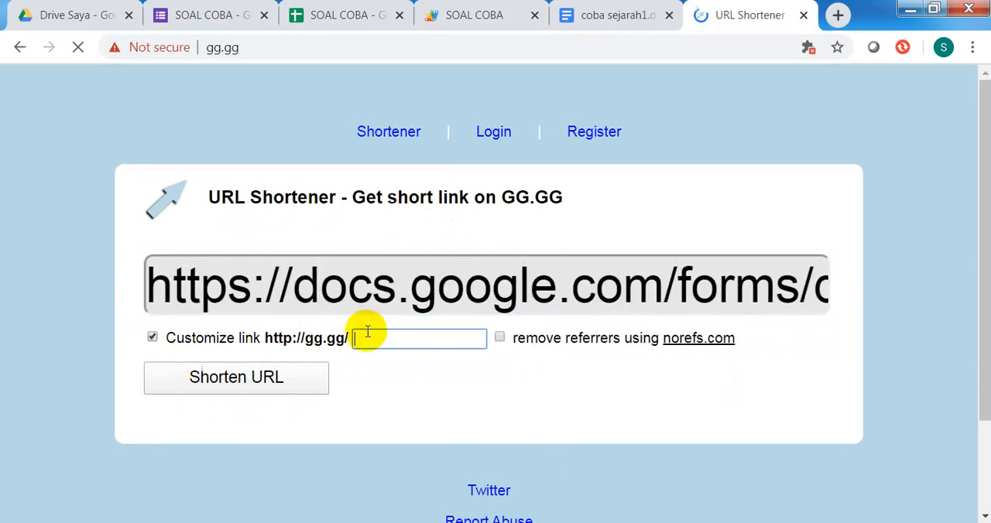
pyautogui.write('SOALCOBA')
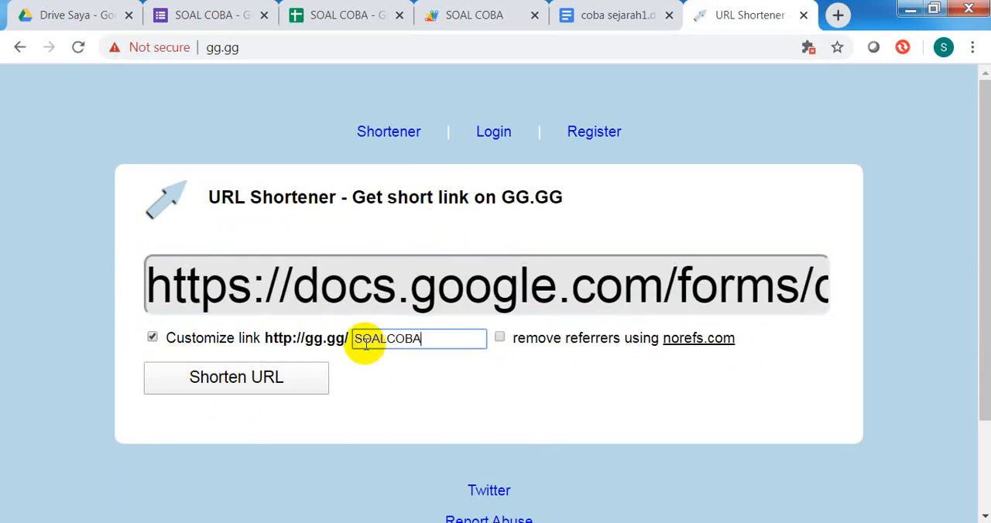
pyautogui.click(237, 383)
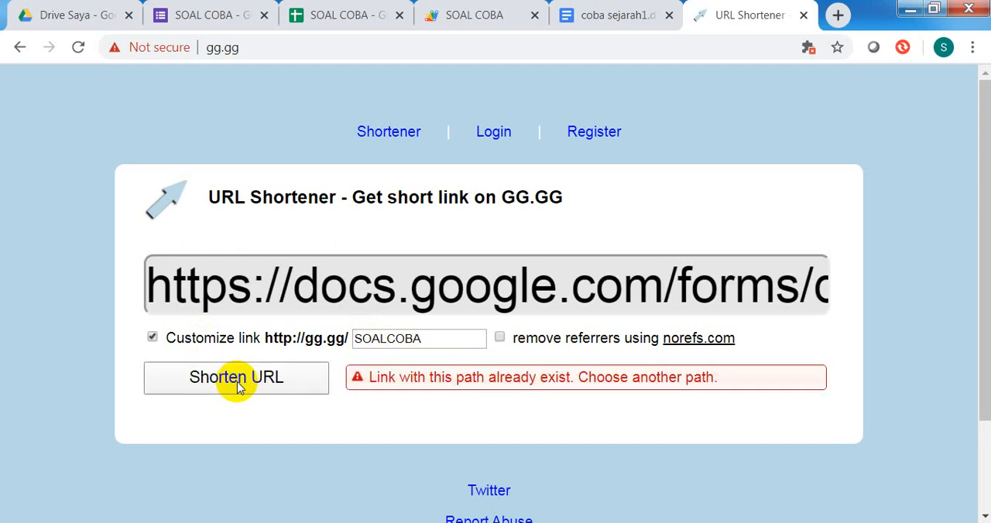
# Step: Change the custom path to SOALCOBATM, shorten the form link, and select the resulting short URL
pyautogui.click(425, 338)
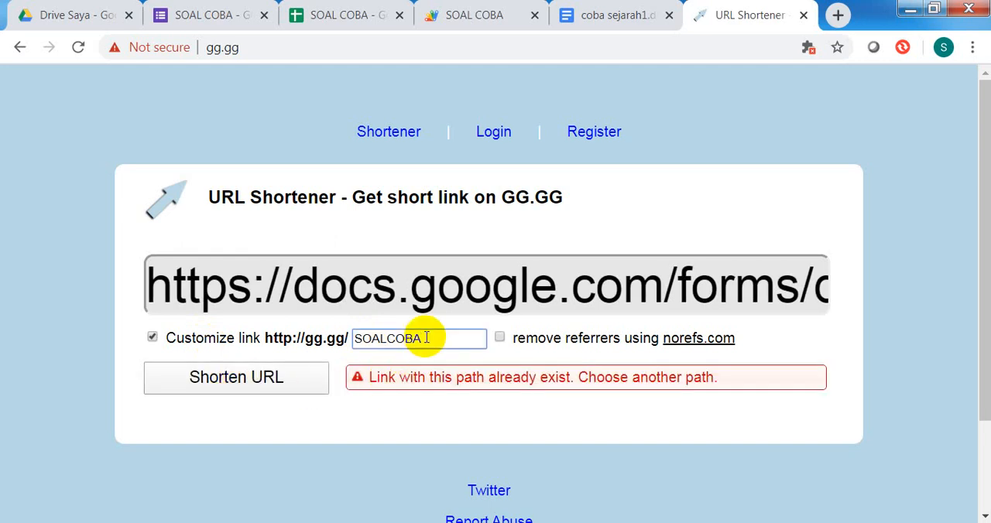
pyautogui.write('TM')
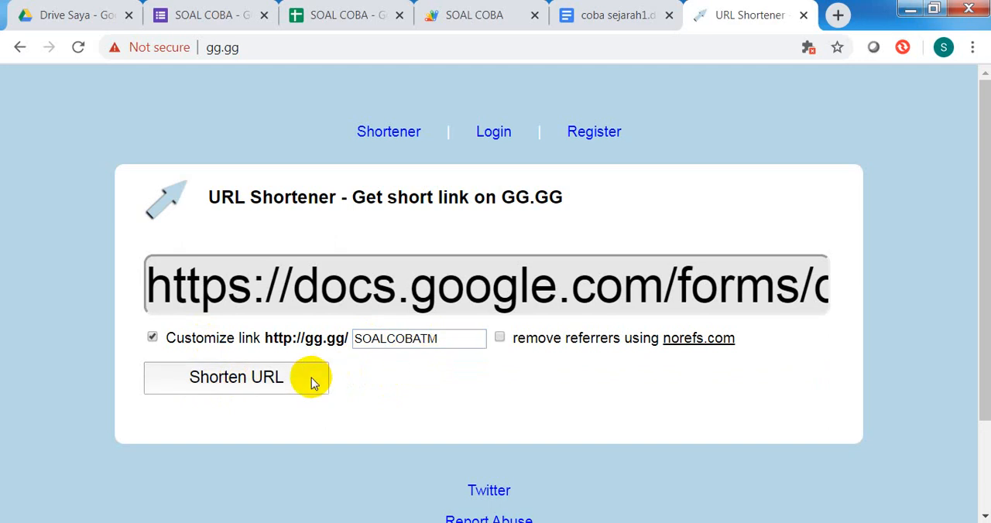
pyautogui.click(312, 379)
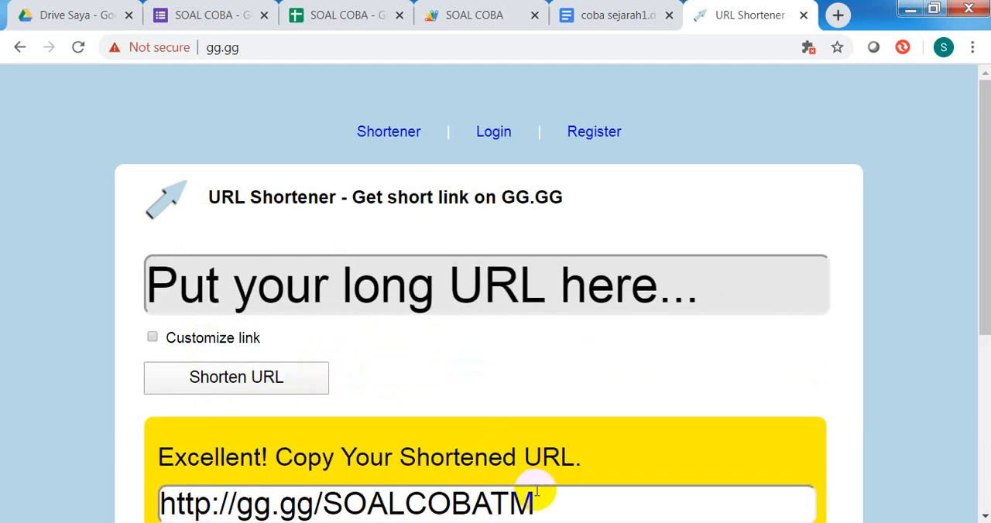
pyautogui.moveTo(550, 504); pyautogui.dragTo(163, 502)
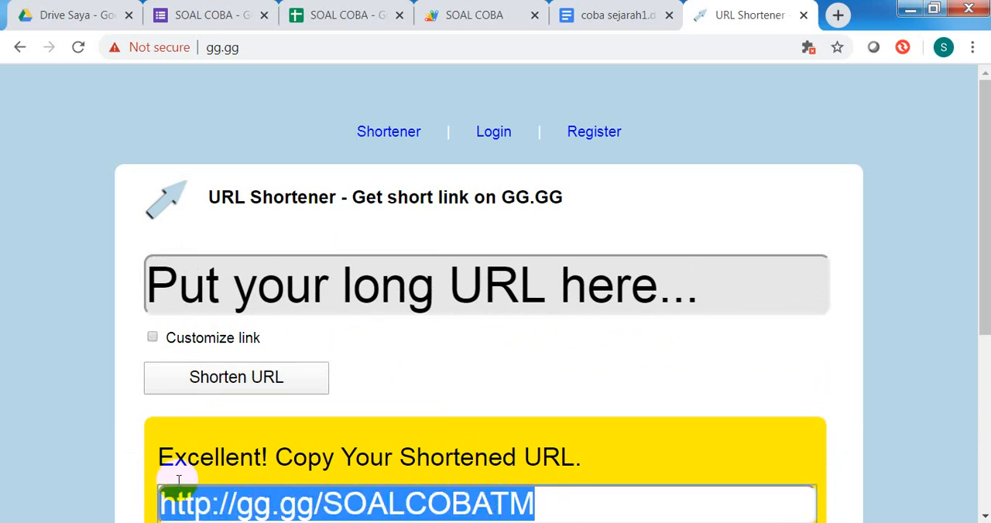
# Step: Return to the SOAL COBA form and close its Kirim formulir dialog
pyautogui.click(107, 15)
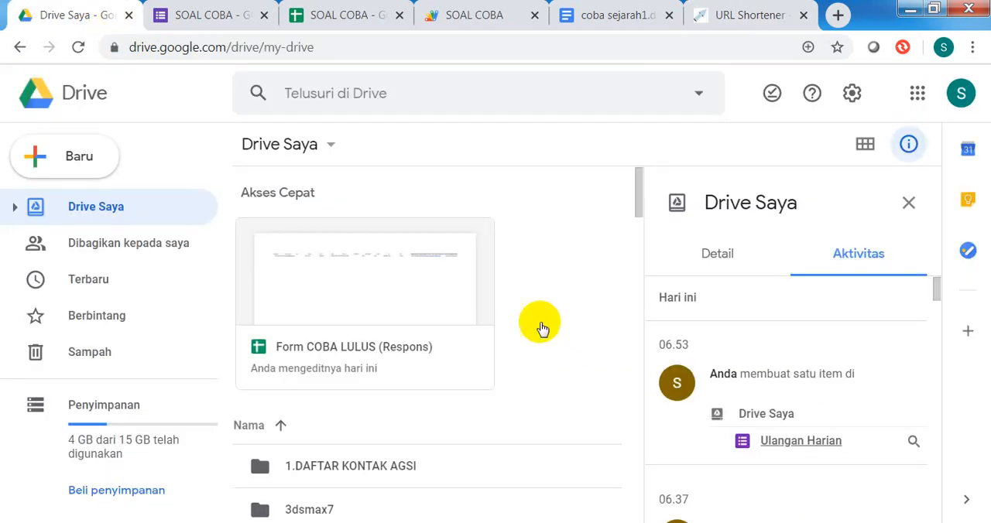
pyautogui.click(210, 15)
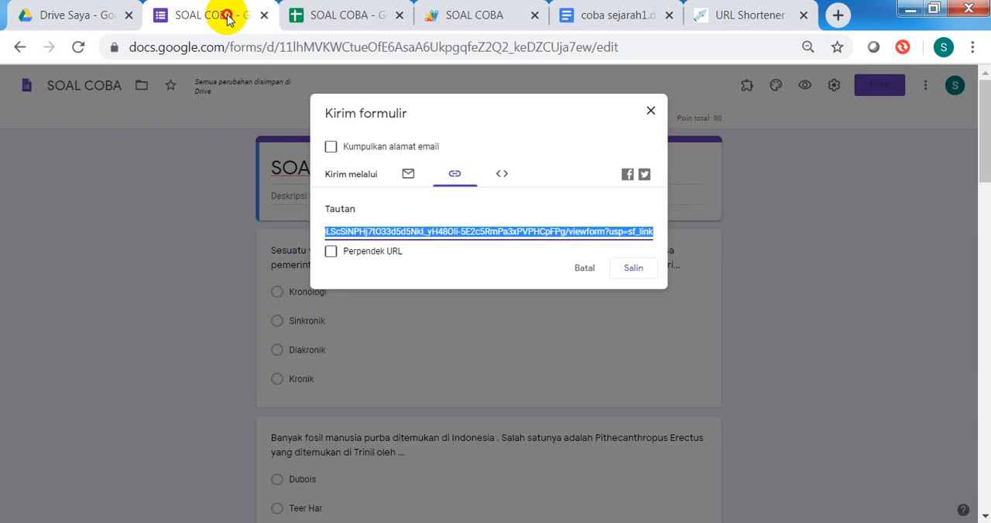
pyautogui.click(652, 114)
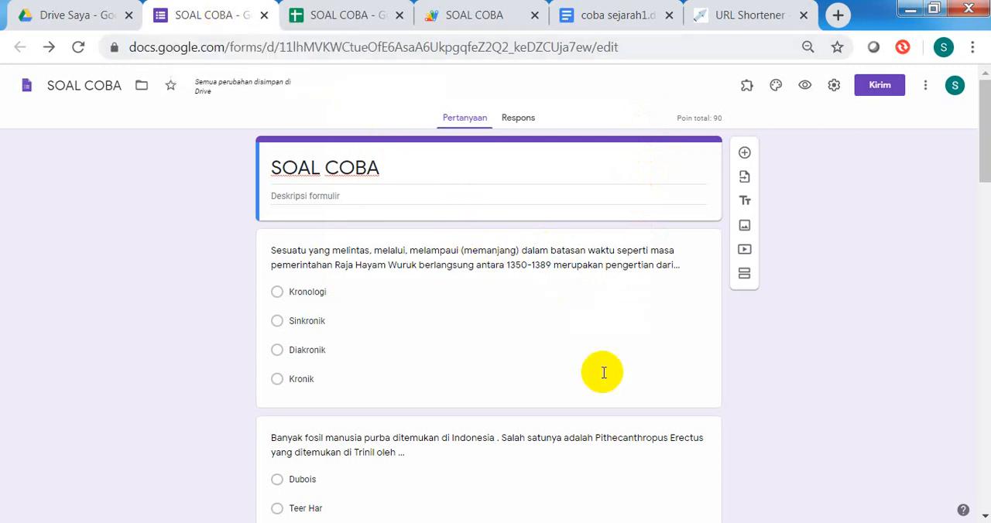
# Step: Review the script tools in the SOAL COBA spreadsheet and the MembuatForm code in Word's Script Spreadsheet to Form.docx
pyautogui.click(358, 22)
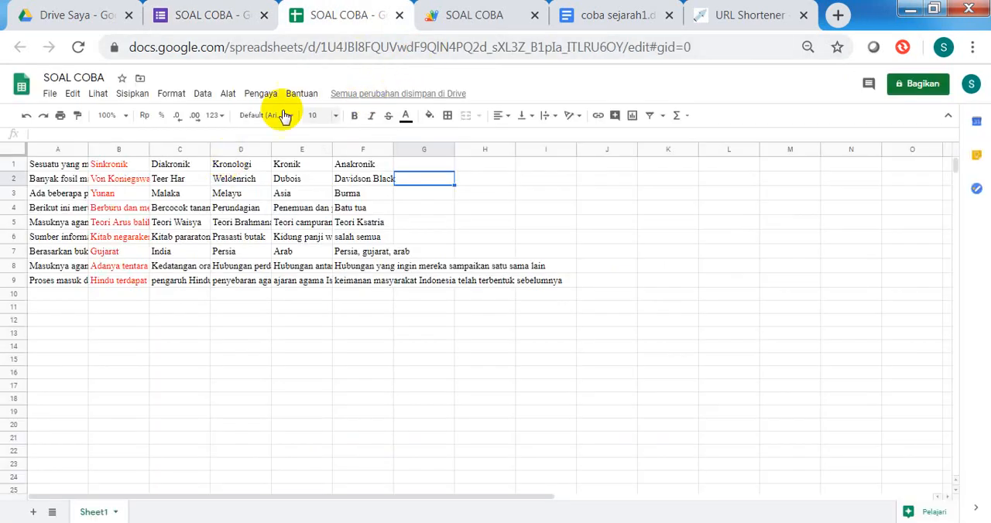
pyautogui.click(230, 96)
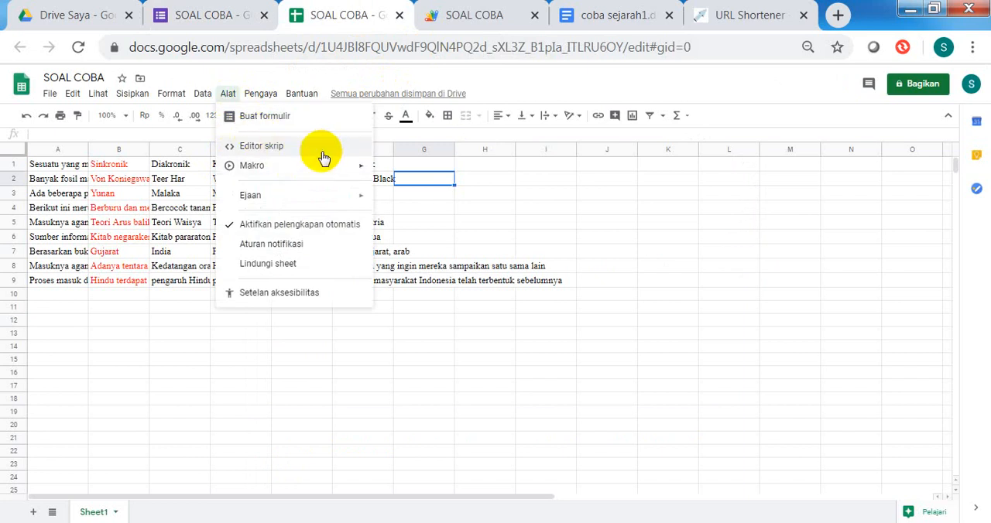
pyautogui.click(559, 220)
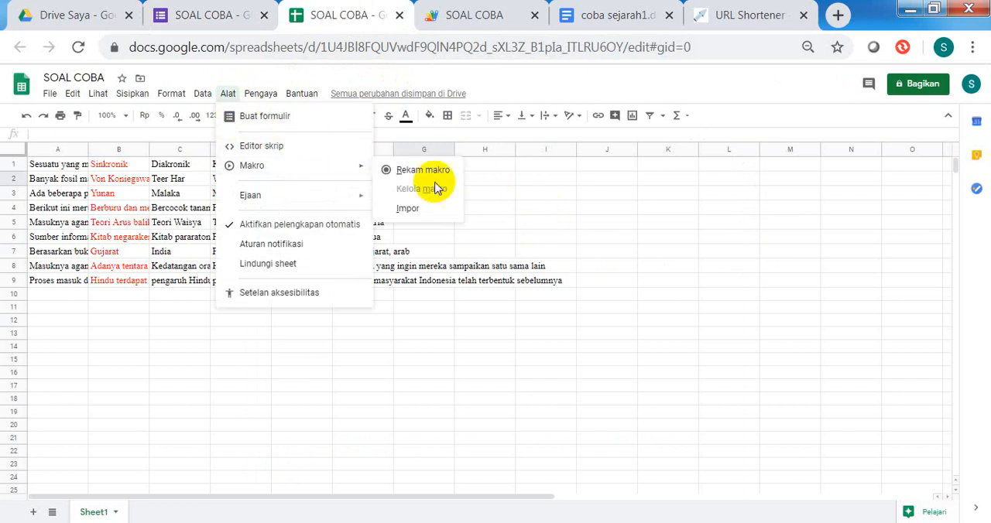
pyautogui.click(512, 191)
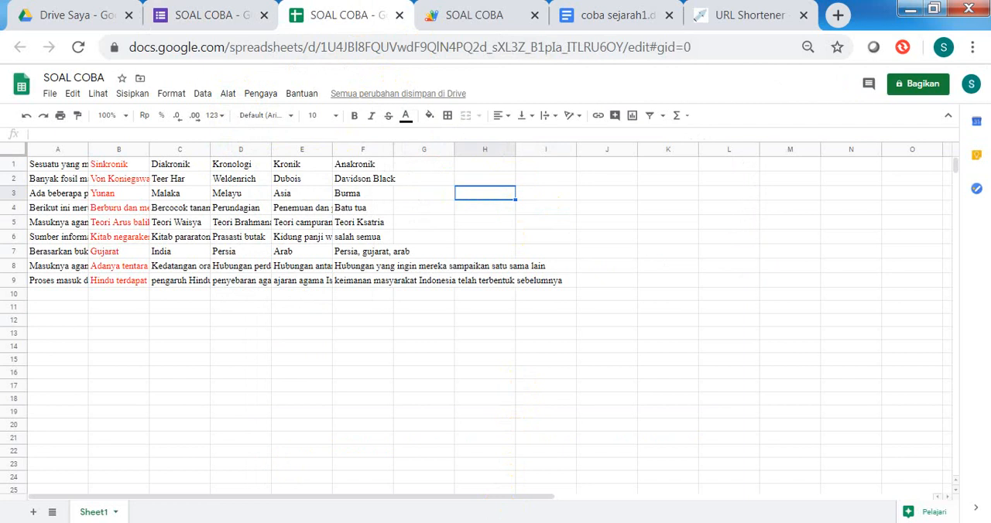
pyautogui.moveTo(395, 522)
pyautogui.moveTo(446, 522)
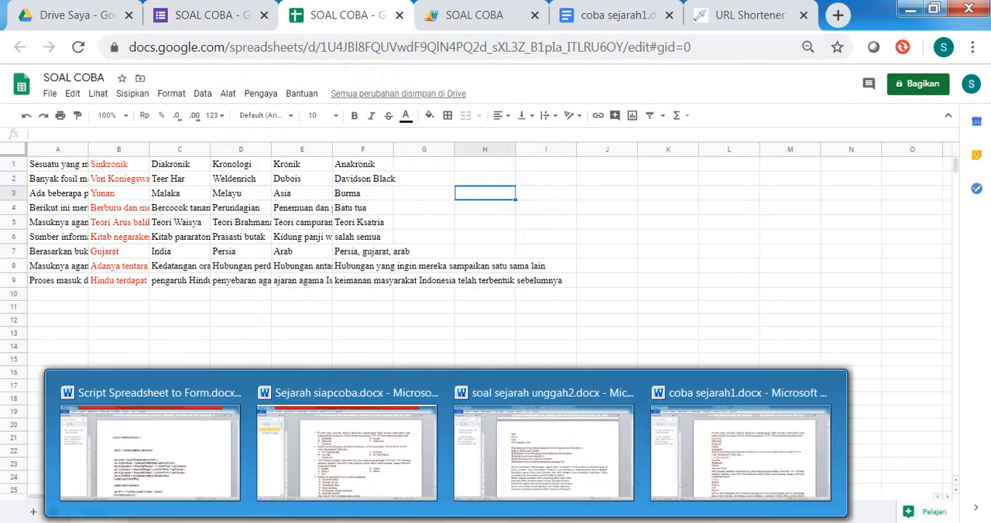
pyautogui.click(202, 496)
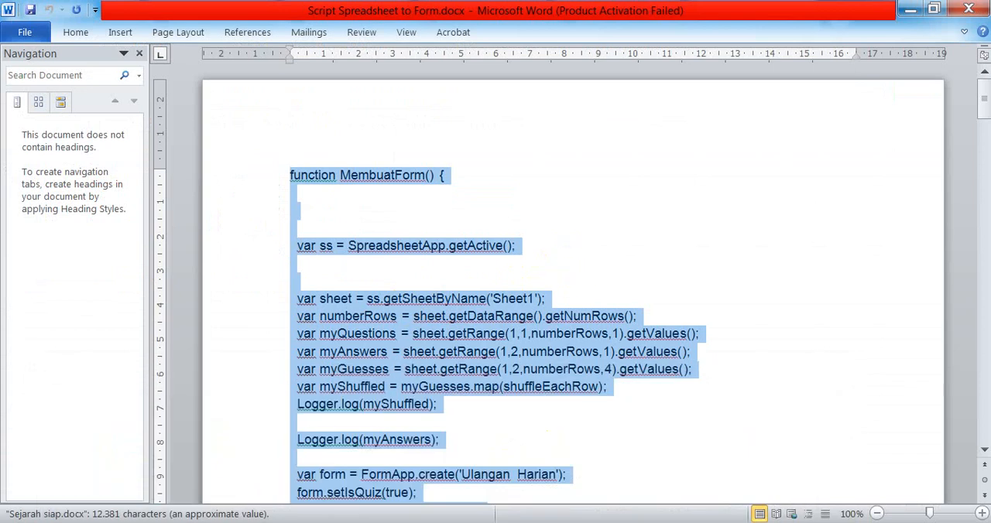
pyautogui.moveTo(394, 522)
pyautogui.click(393, 472)
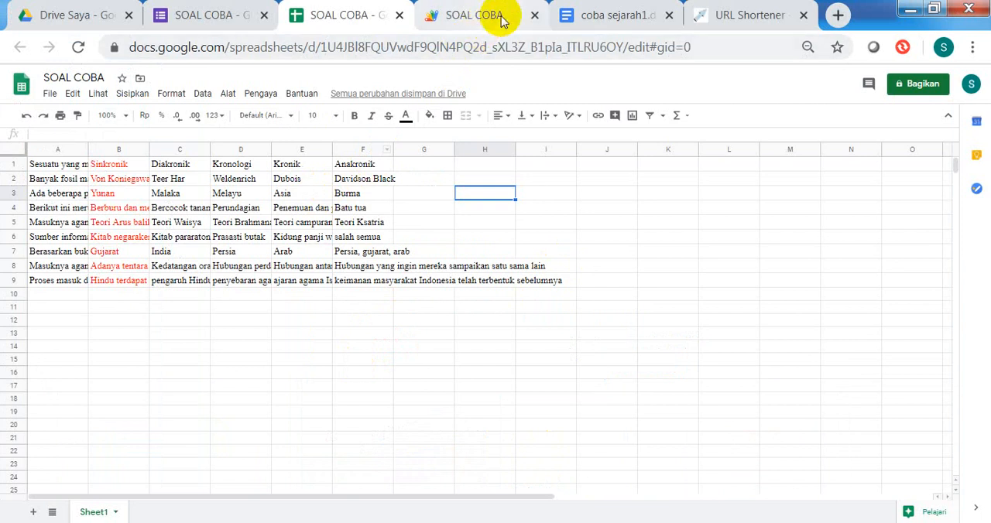
# Step: Look through the exam questions in the SOAL COBA form and return to My Drive (Drive Saya)
pyautogui.click(231, 23)
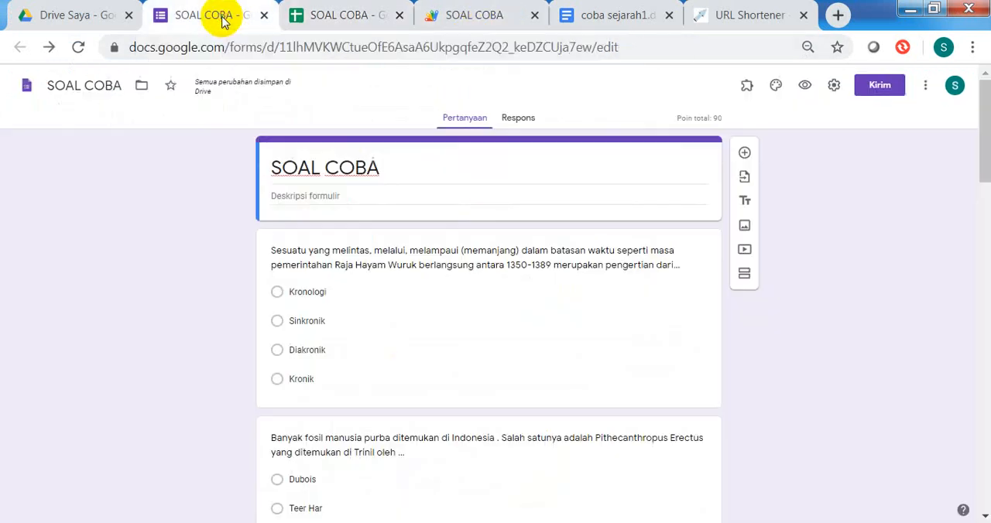
pyautogui.scroll(-7, 441, 279)
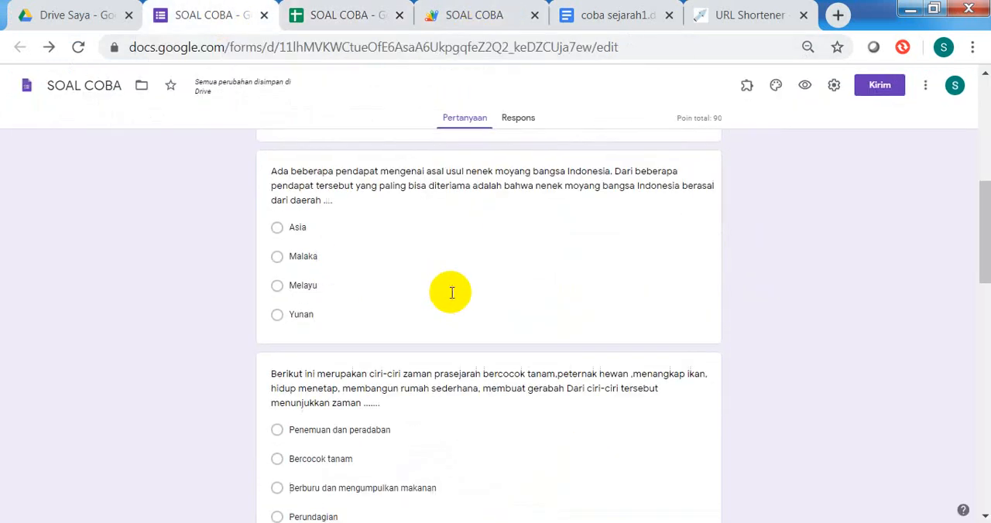
pyautogui.scroll(-4, 453, 288)
pyautogui.scroll(-5, 455, 298)
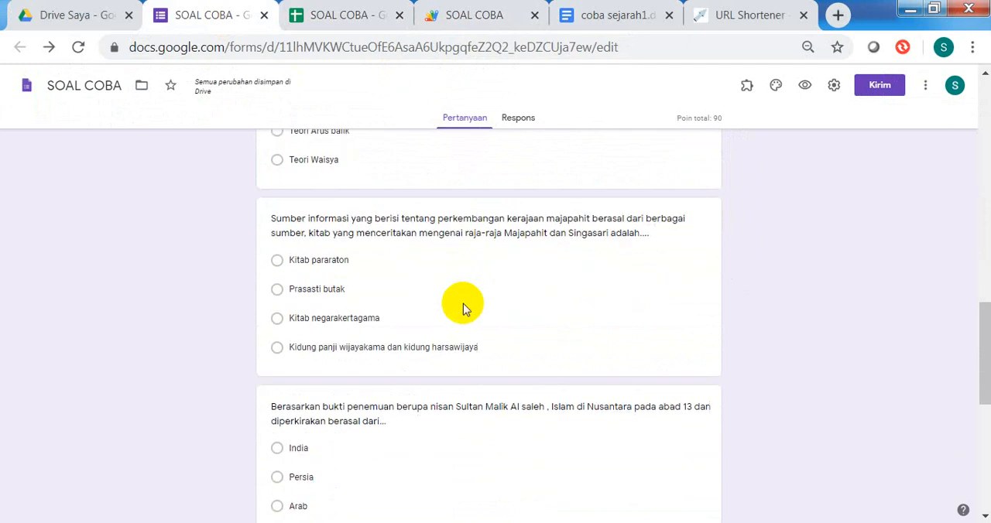
pyautogui.scroll(5, 473, 308)
pyautogui.scroll(5, 476, 301)
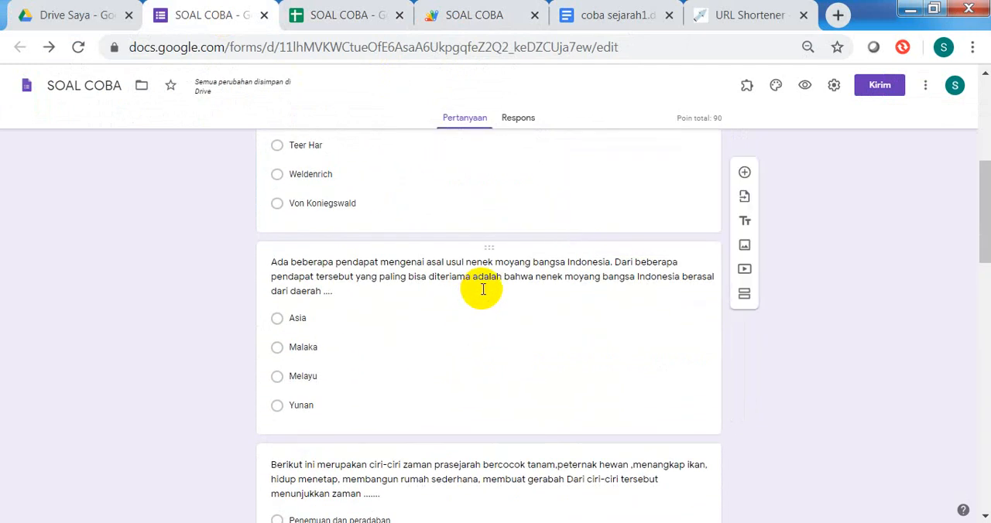
pyautogui.click(80, 19)
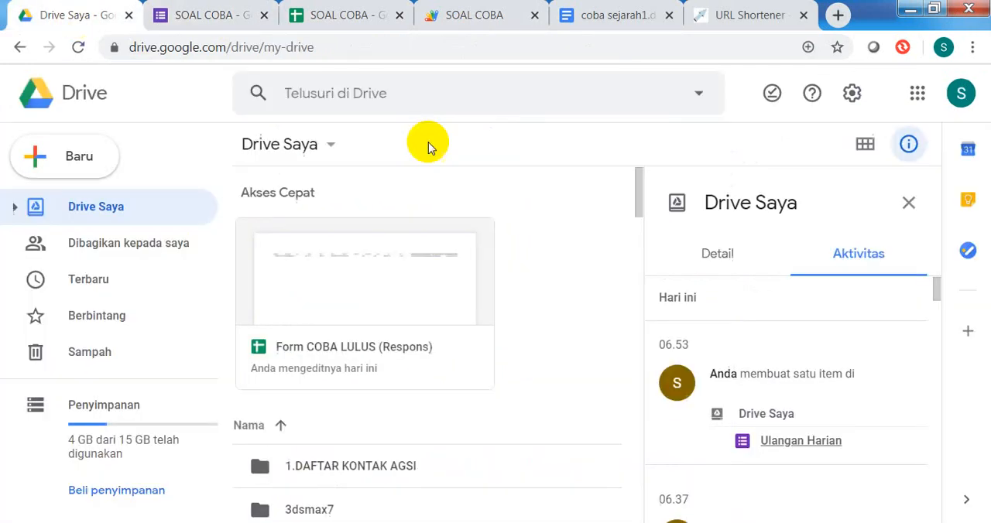